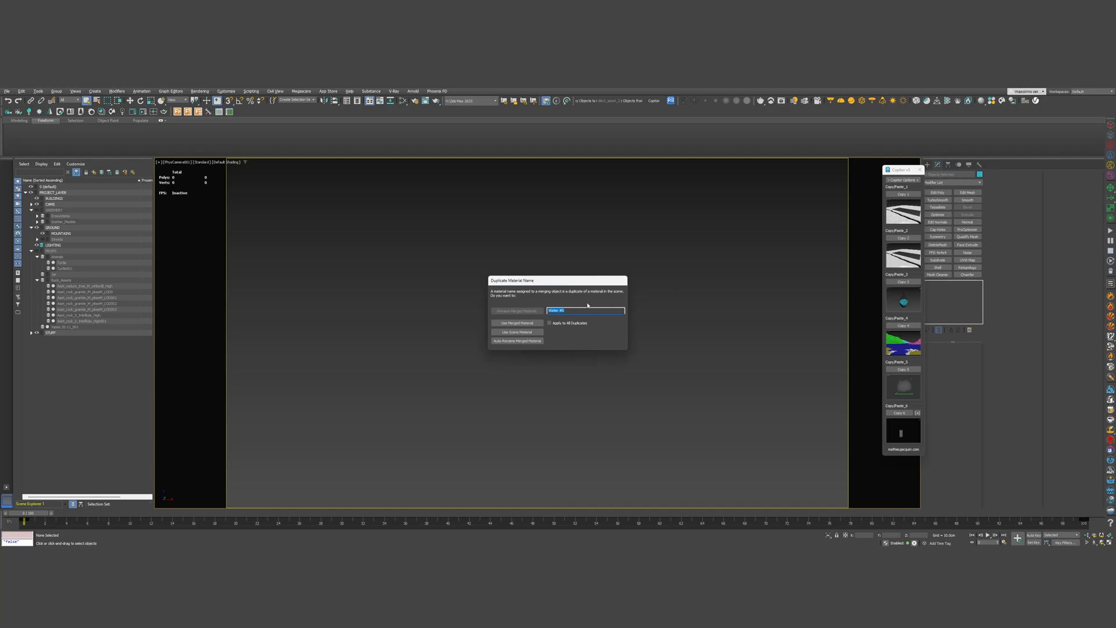
Resolve all duplicate material names by using the merged material, and close the copy-paste script window
left_click(566, 323)
left_click(536, 323)
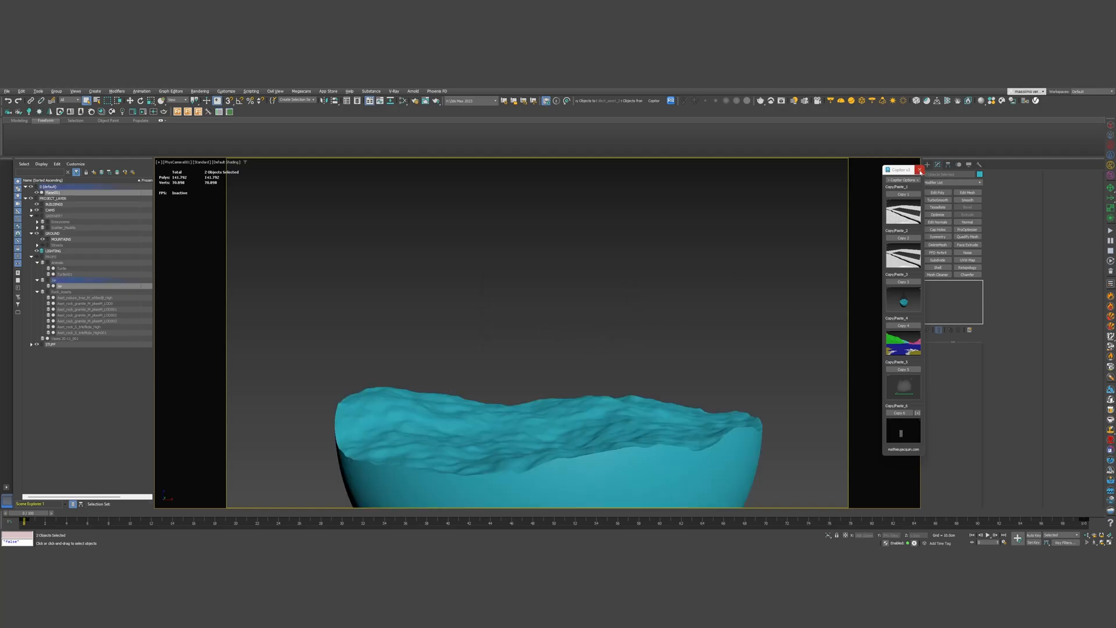
left_click(919, 170)
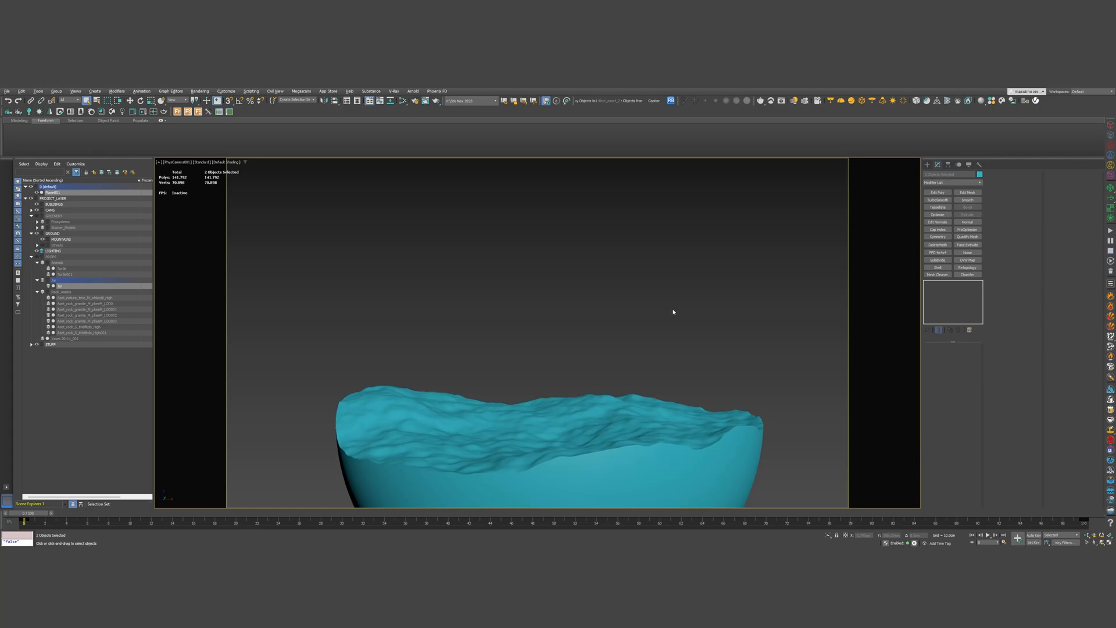
Switch from the camera to the perspective view and select the teal liquid mesh Plane001
key("p")
scroll(640, 312, "down", 5)
middle_click_drag(636, 312, 639, 352, "alt")
scroll(634, 340, "up", 2)
scroll(635, 337, "down", 2)
middle_click_drag(639, 352, 592, 382)
left_click(587, 362)
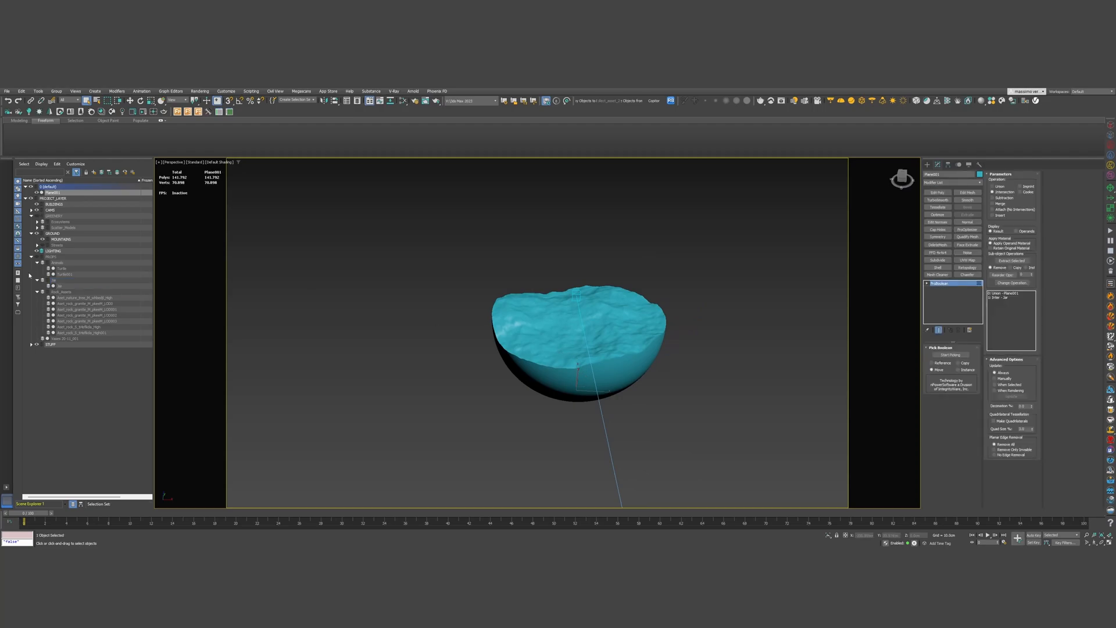
Unhide the PROPS layer with only its Jar sublayer shown, and inspect the jar around the liquid
left_click(36, 256)
left_click(43, 262)
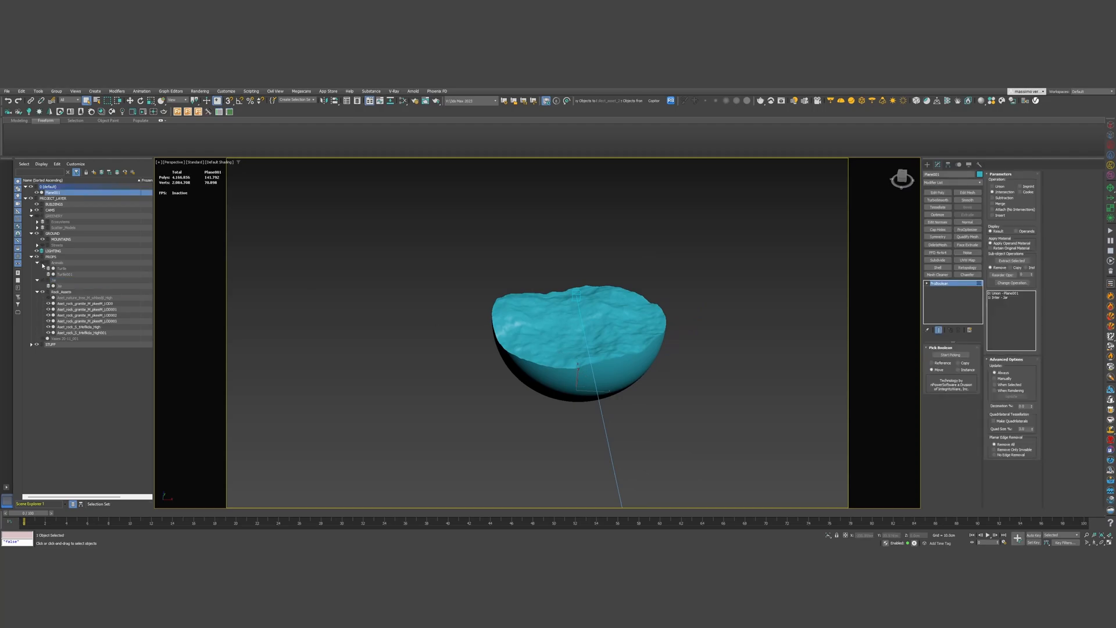
left_click(41, 292)
left_click(43, 280)
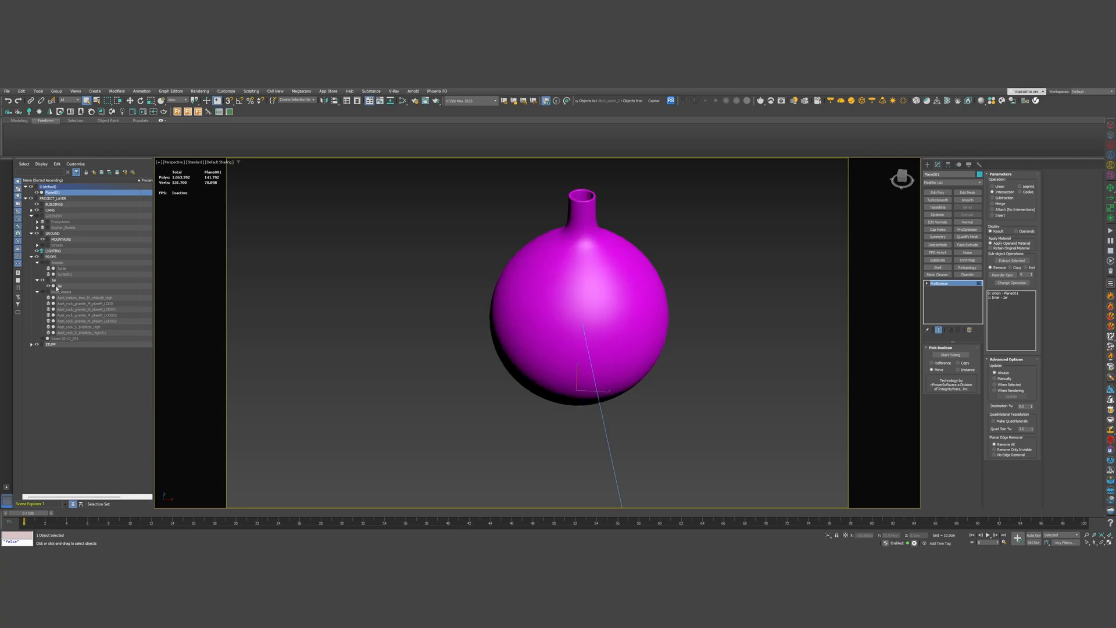
middle_click_drag(554, 303, 573, 286, "alt")
scroll(619, 301, "down", 3)
scroll(587, 326, "up", 3)
scroll(565, 328, "down", 3)
mouse_move(565, 328)
middle_mouse_down("alt")
mouse_move(554, 338)
mouse_move(573, 336)
middle_mouse_up("alt")
scroll(553, 332, "down", 2)
Show the Rock_Assets layer and frame the LOD0 granite rock among the rock assets
left_click(40, 291)
scroll(386, 299, "down", 4)
middle_click_drag(413, 299, 480, 344)
left_click(482, 344)
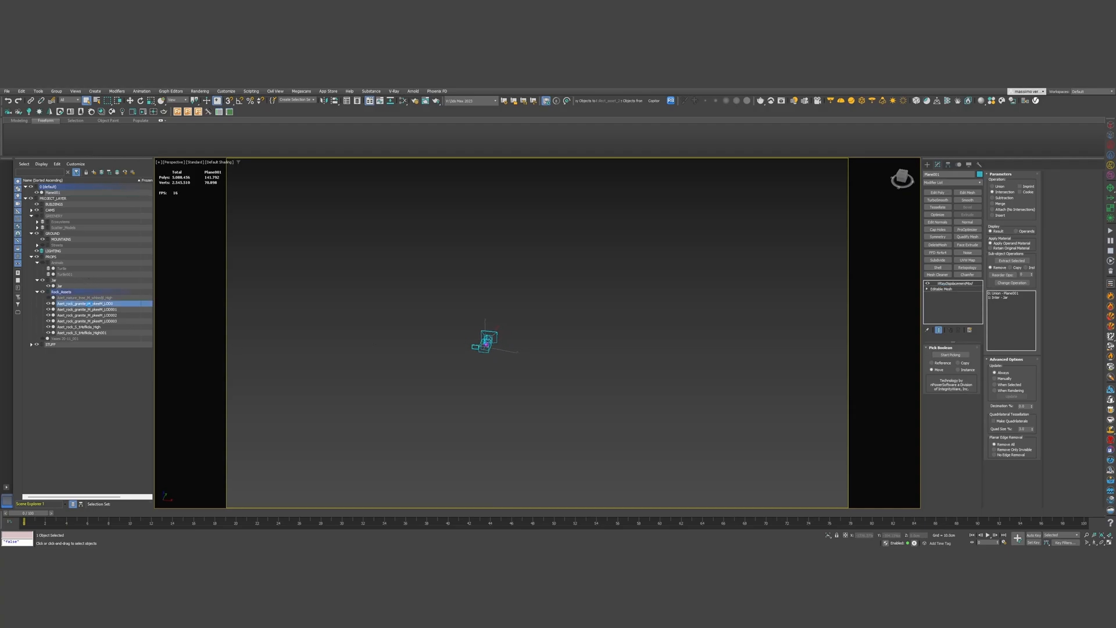
key("z")
scroll(505, 320, "down", 15)
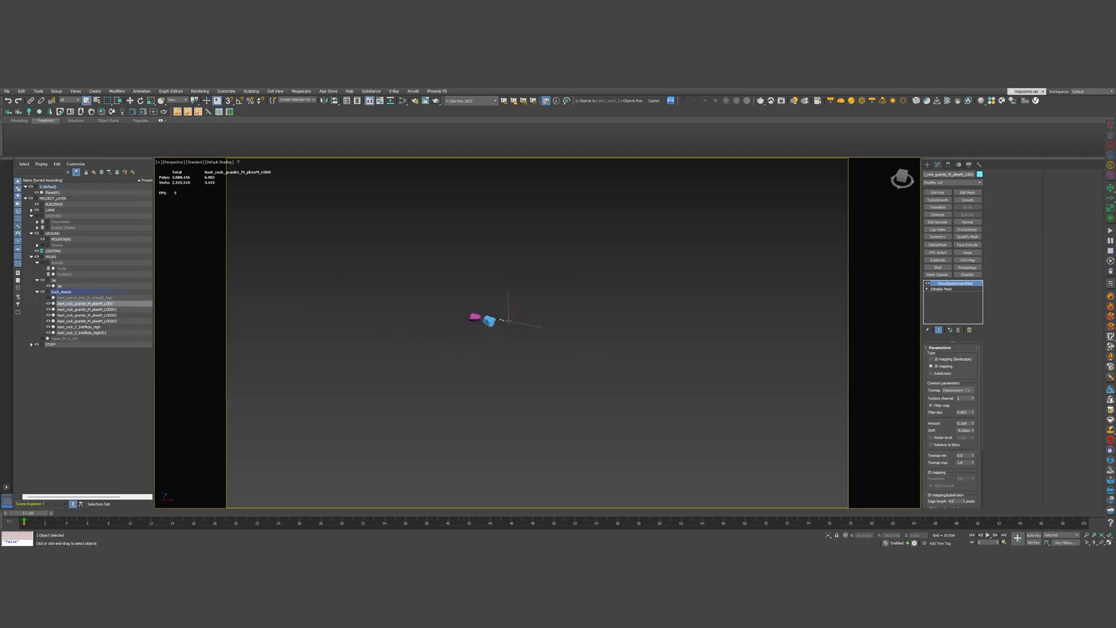
Move the large blue granite rock (LOD002) from the distant rock group over to the jar
middle_click_drag(515, 318, 451, 347, "alt")
left_click_drag(451, 381, 447, 378)
middle_click_drag(439, 367, 406, 372)
key("w")
left_click_drag(401, 363, 572, 310)
middle_click_drag(608, 303, 568, 368, "alt")
scroll(639, 346, "up", 3)
middle_click_drag(638, 346, 665, 332, "alt")
left_click(531, 386)
left_click(280, 408)
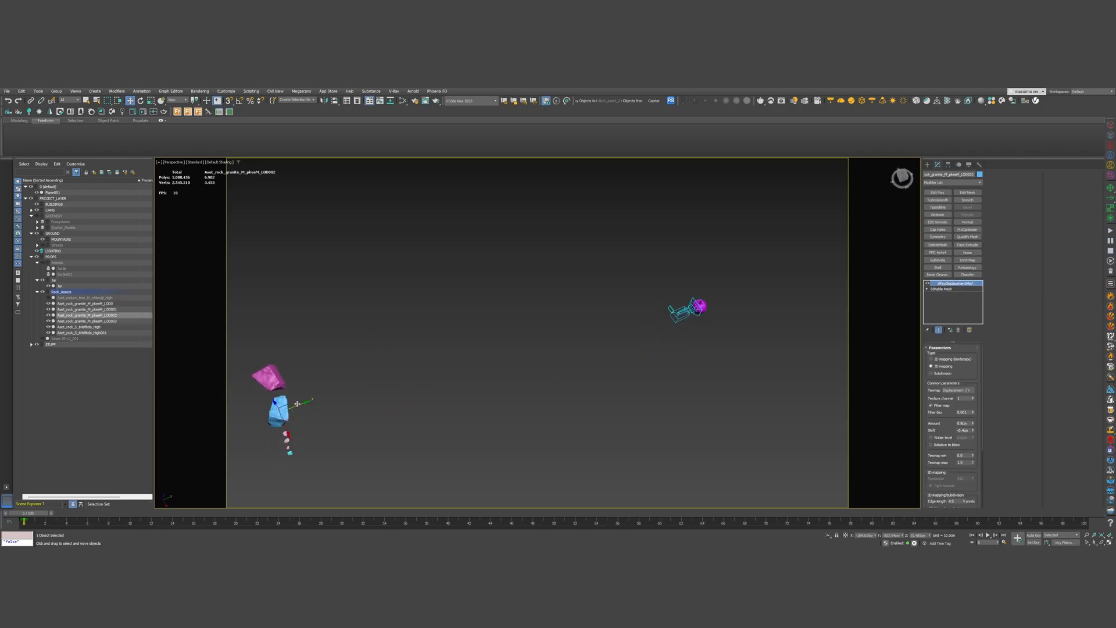
left_click_drag(289, 413, 737, 316)
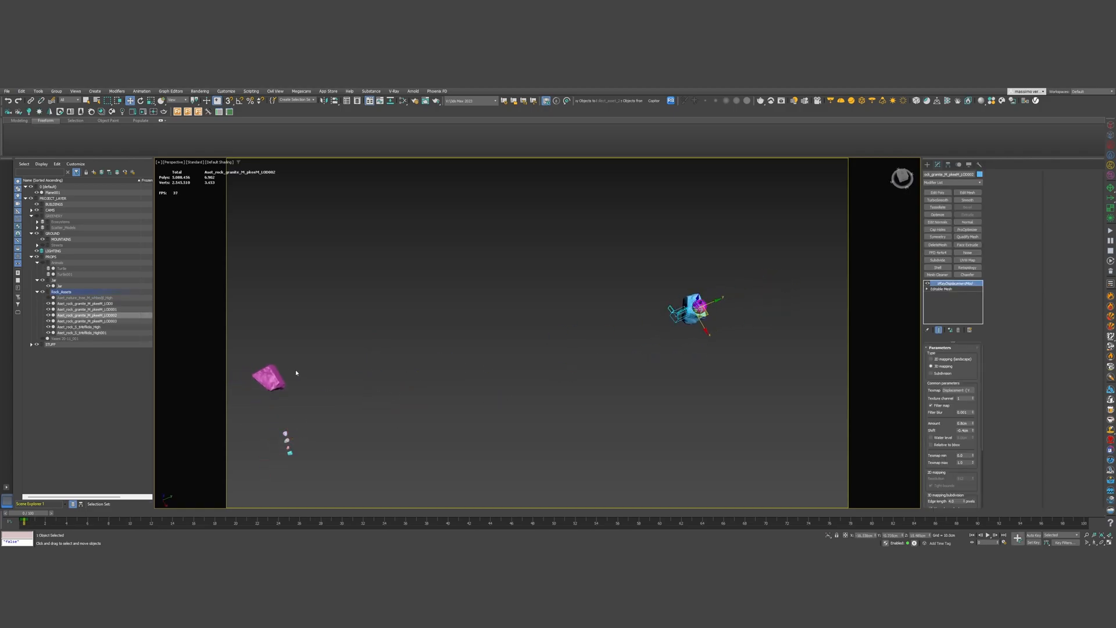
Move the large pink granite rock (LOD003) over to the jar, next to the blue rock
left_click(281, 383)
left_click_drag(282, 386, 695, 294)
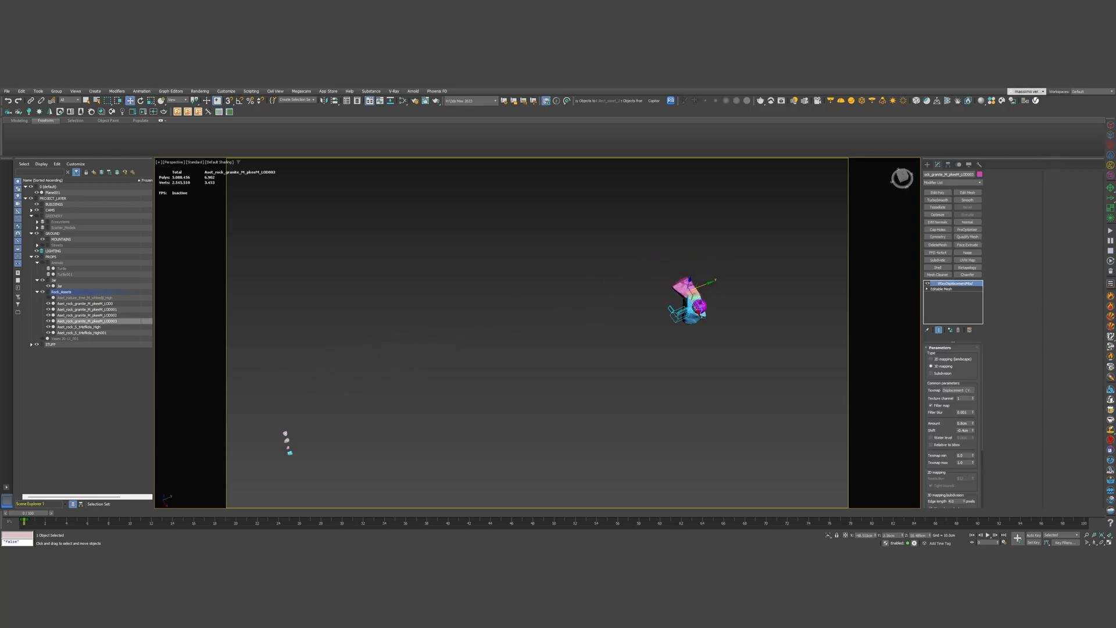
Adjust the blue rock's position so that it sits beneath the jar as its base
middle_click_drag(577, 319, 577, 362, "alt")
scroll(652, 256, "up", 6)
scroll(565, 340, "up", 3)
left_click(590, 341)
left_click_drag(628, 333, 649, 338)
middle_click_drag(649, 338, 583, 448, "alt")
scroll(648, 389, "up", 6)
scroll(583, 449, "down", 8)
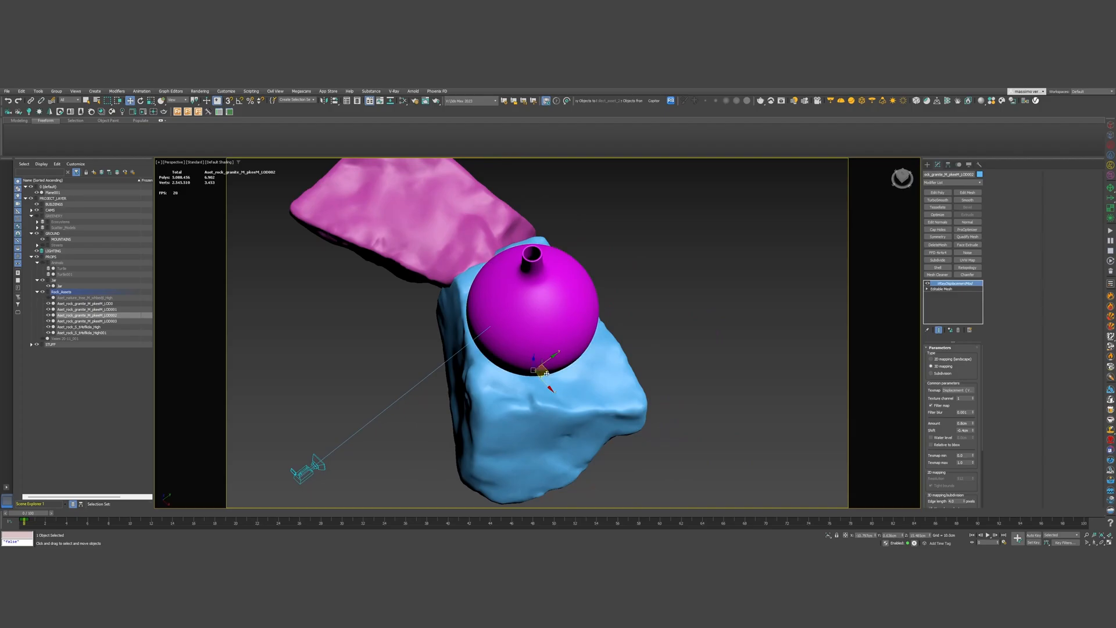
scroll(551, 364, "up", 1)
middle_click_drag(551, 364, 590, 427, "alt")
scroll(492, 428, "down", 6)
Position the pink rock against the side of the blue rock, slightly behind the jar
middle_click_drag(492, 433, 444, 457, "alt")
left_click(423, 420)
middle_click_drag(334, 400, 348, 400, "alt")
middle_click_drag(420, 419, 431, 418, "alt")
left_click_drag(432, 416, 451, 408)
middle_click_drag(452, 412, 453, 379, "alt")
scroll(453, 426, "up", 3)
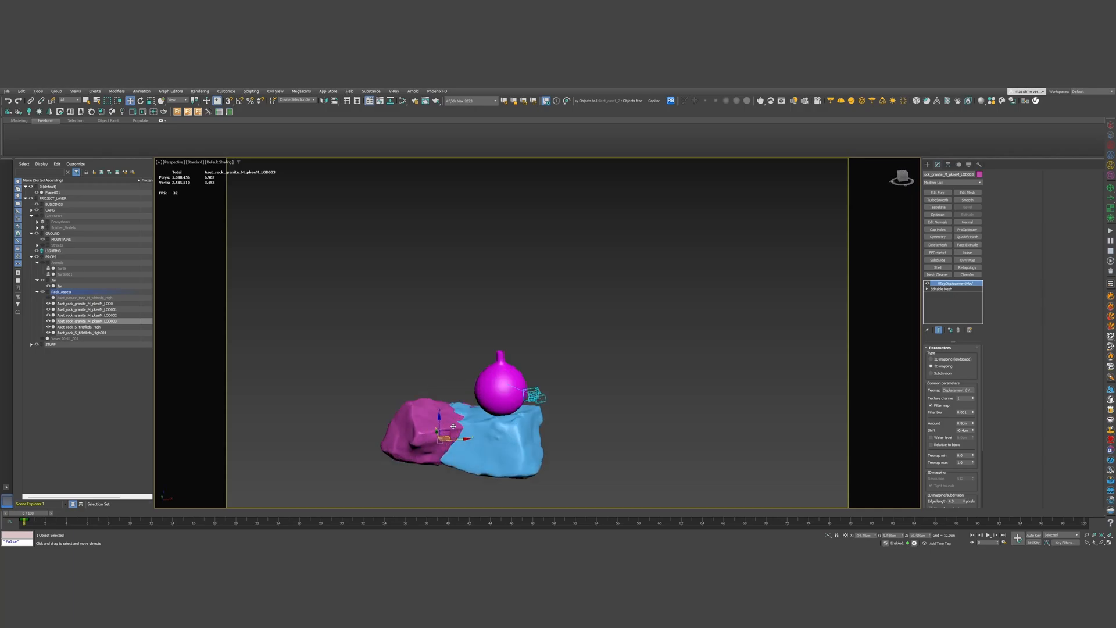
scroll(453, 426, "up", 3)
middle_click_drag(442, 424, 428, 403, "alt")
left_click_drag(432, 405, 432, 408)
scroll(500, 411, "up", 2)
Examine the arrangement of the jar on the two rocks from above and up close
middle_click_drag(500, 411, 564, 349, "alt")
scroll(513, 386, "down", 4)
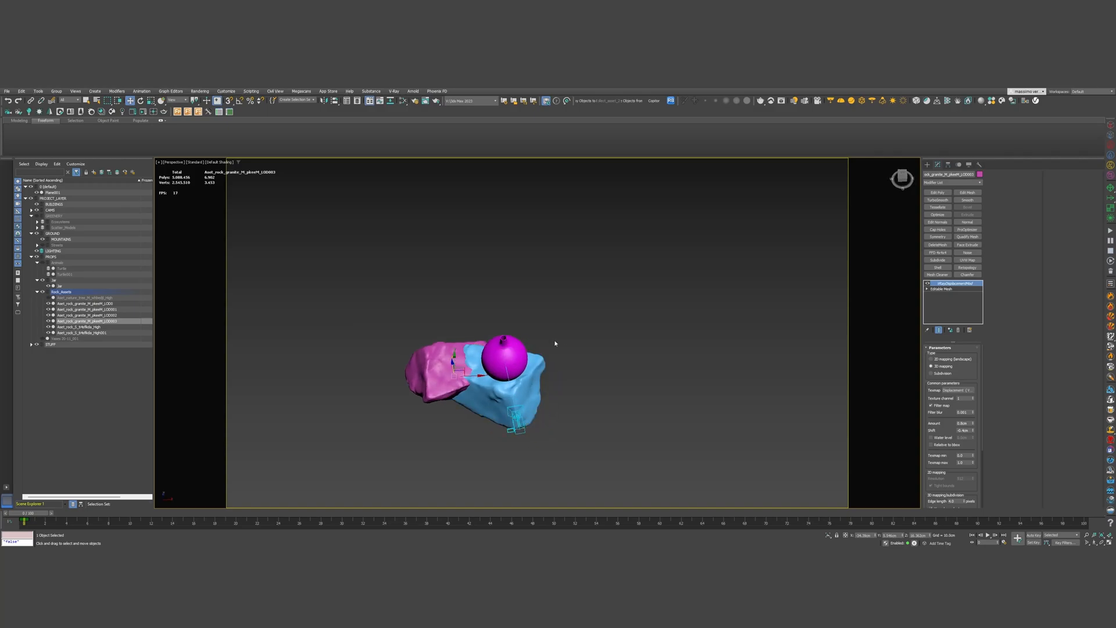
key("alt+w")
key("alt+w")
scroll(573, 353, "up", 4)
mouse_move(523, 372)
middle_mouse_down("alt")
mouse_move(497, 364)
mouse_move(513, 352)
middle_mouse_up("alt")
scroll(496, 365, "up", 3)
scroll(513, 348, "up", 2)
Look through PhysCamera001, compare the other physical cameras' views, and return to PhysCamera001
key("c")
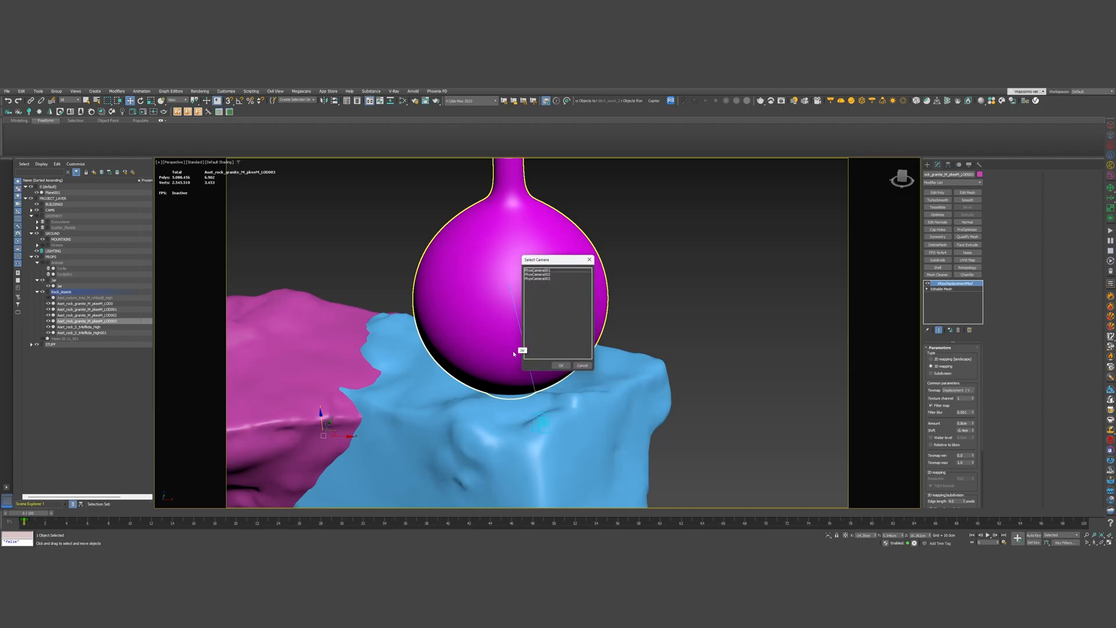
double_click(541, 270)
left_click(187, 163)
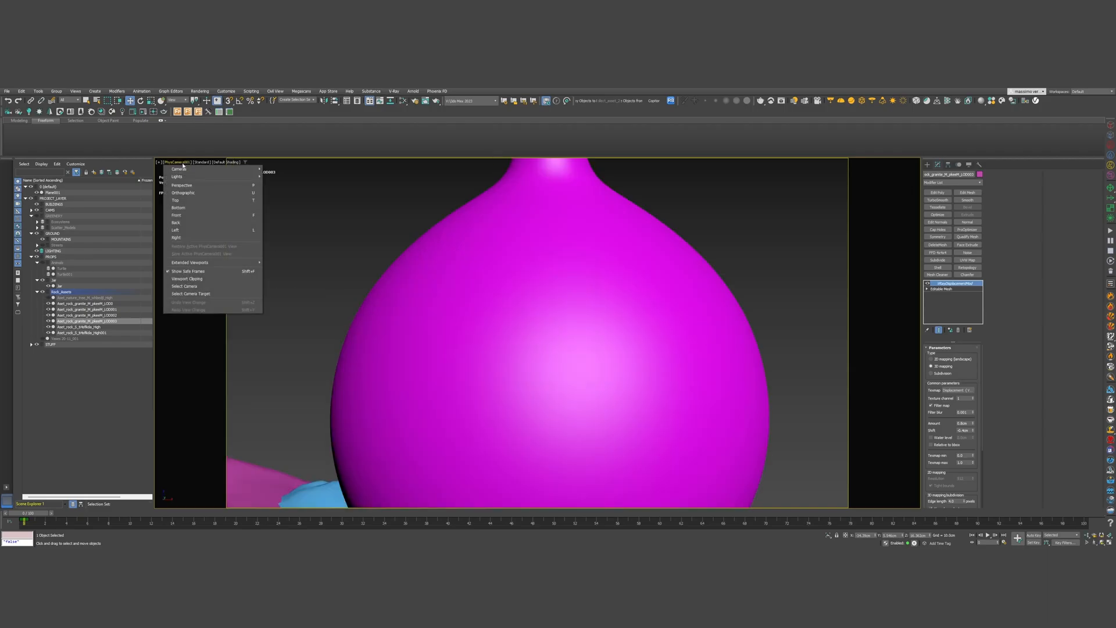
mouse_move(233, 170)
left_click(289, 174)
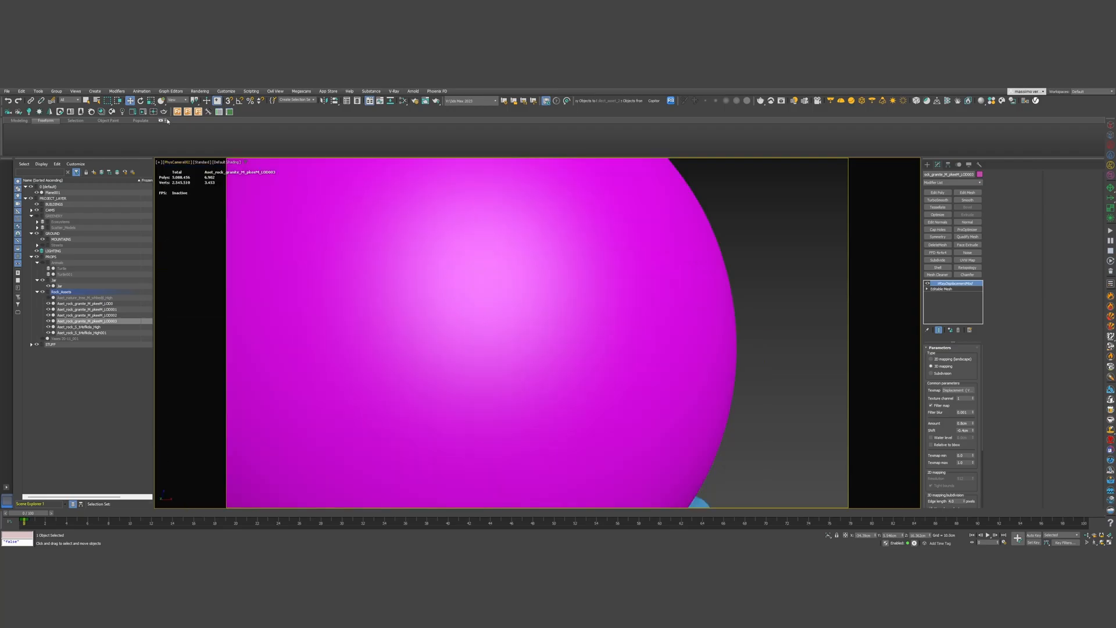
left_click(176, 164)
left_click(287, 179)
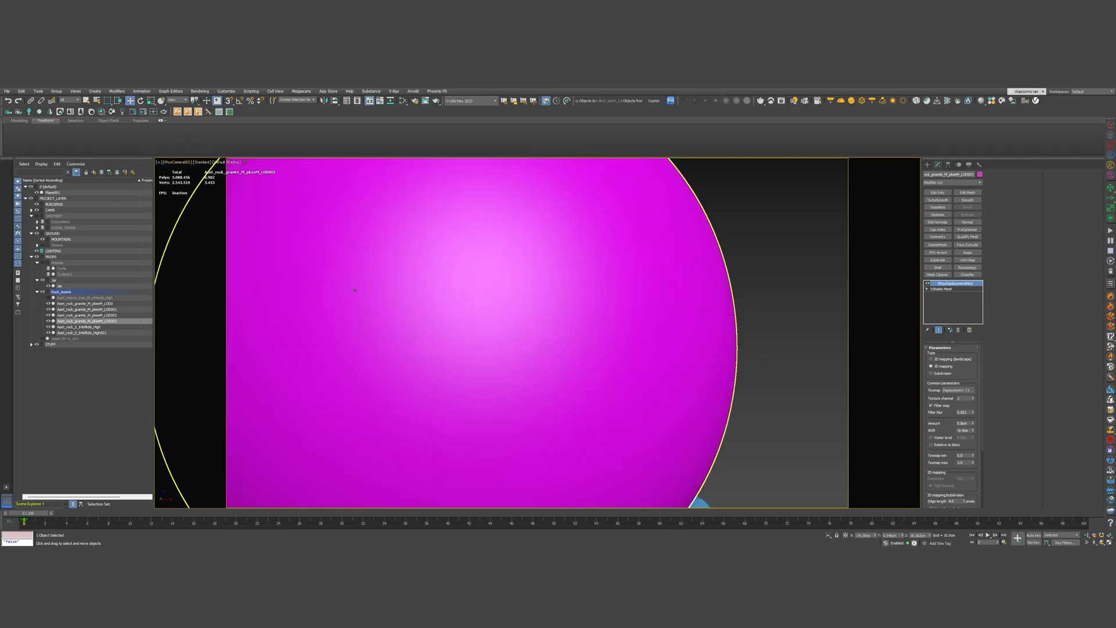
left_click(182, 165)
left_click(303, 175)
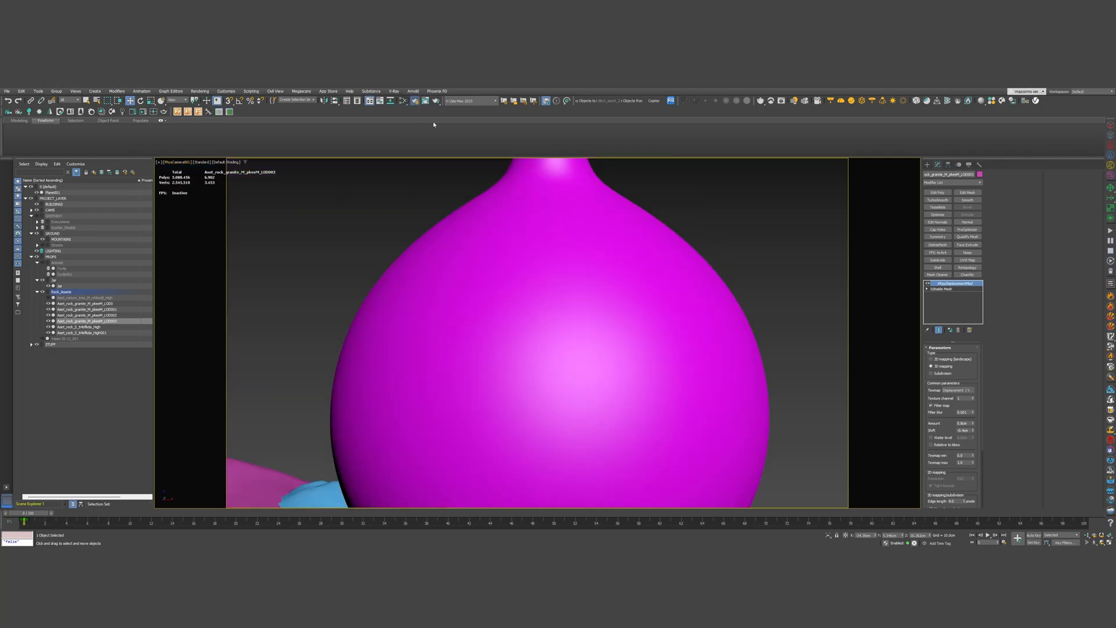
Set the render output size to Custom with a portrait format, and reduce its height proportionally
key("F10")
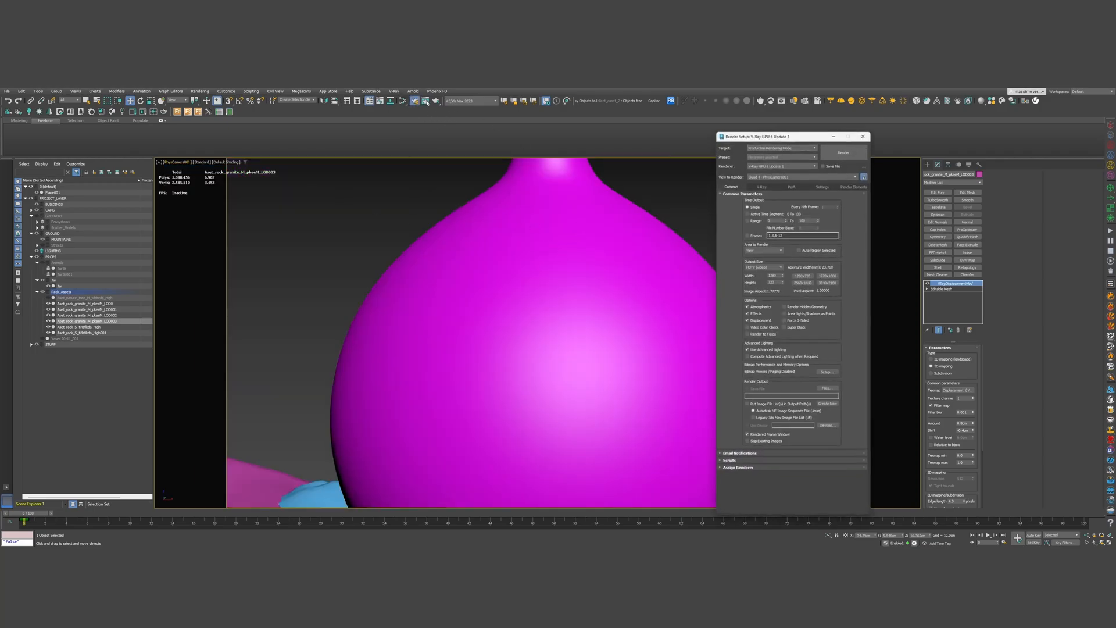
left_click(766, 268)
left_click(761, 273)
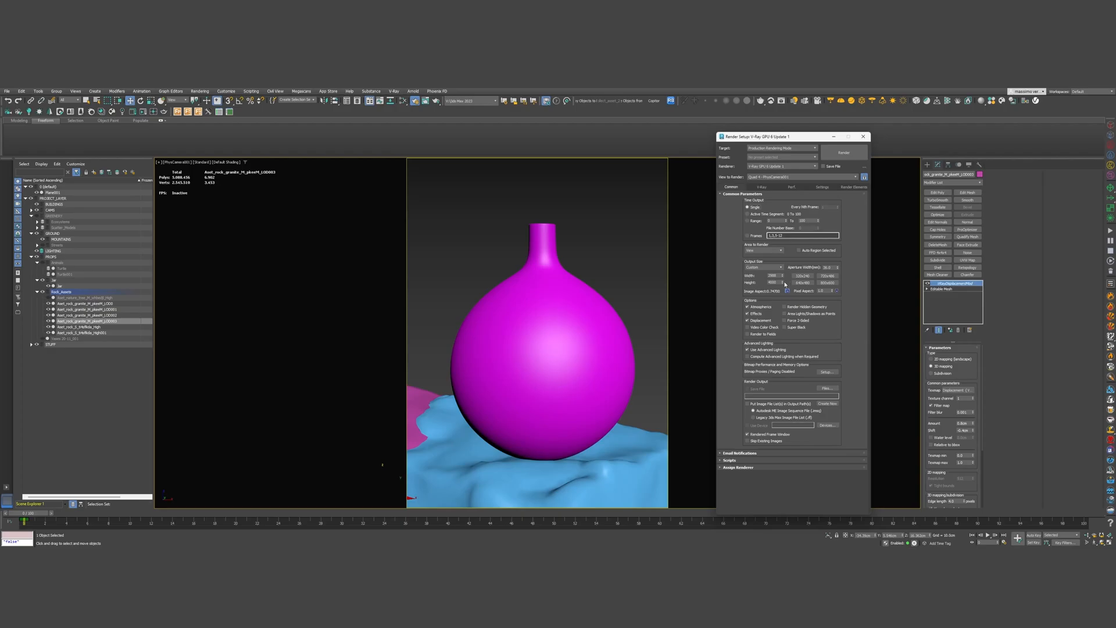
left_click_drag(782, 284, 798, 401)
Select V-Ray GPU 6 Update 1 as the production renderer in the render setup
left_click(761, 187)
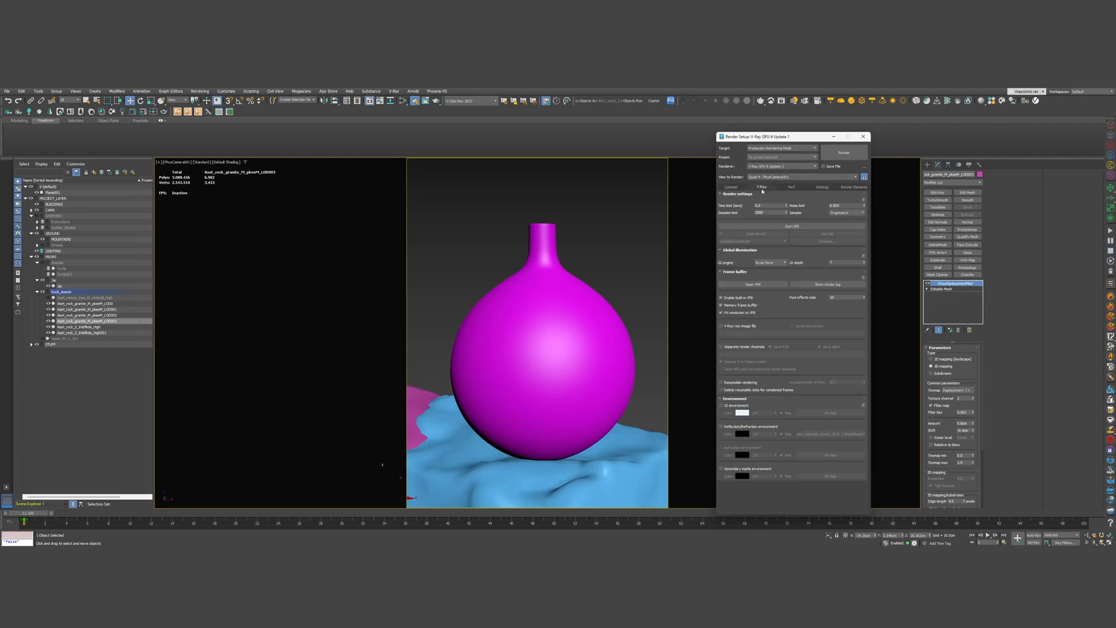
left_click(791, 166)
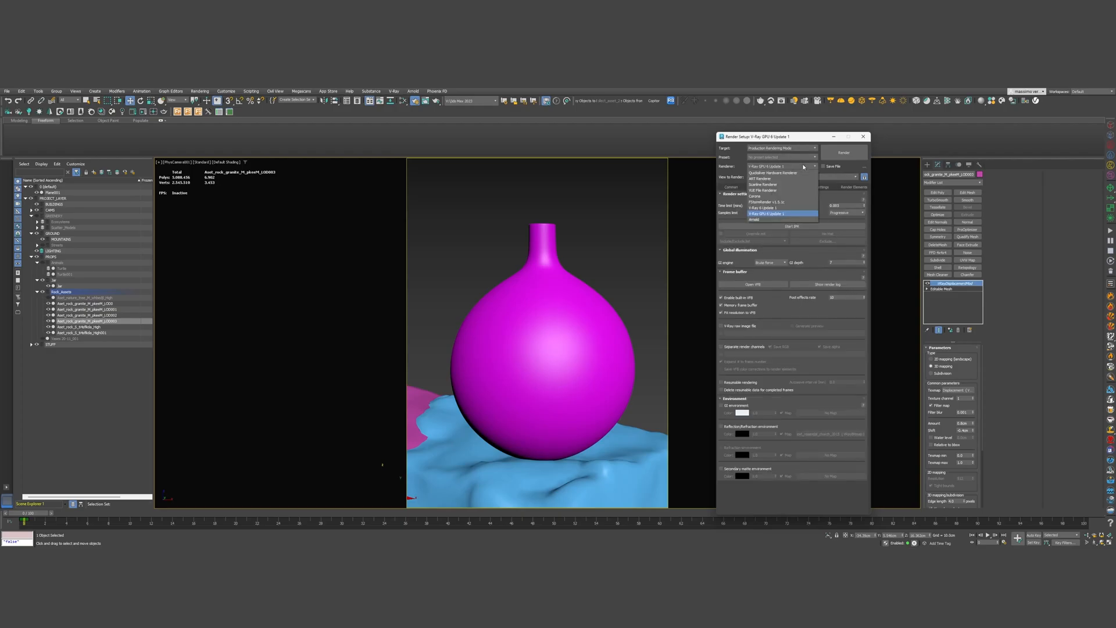
left_click(789, 214)
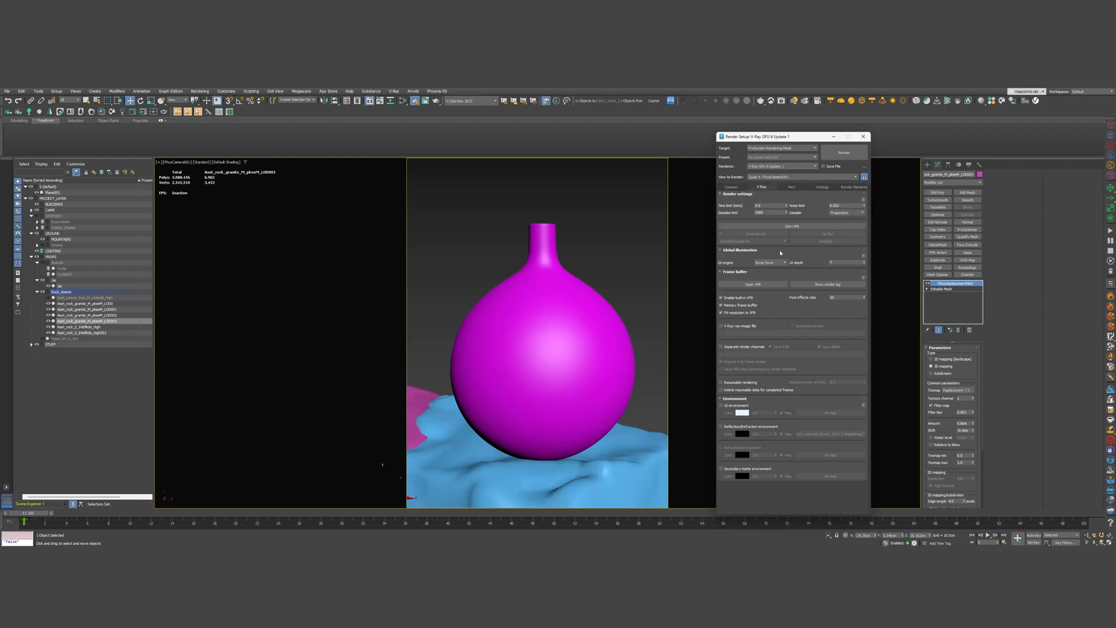
Review the V-Ray GPU performance, general settings and render element options, and minimize the render setup
left_click(792, 187)
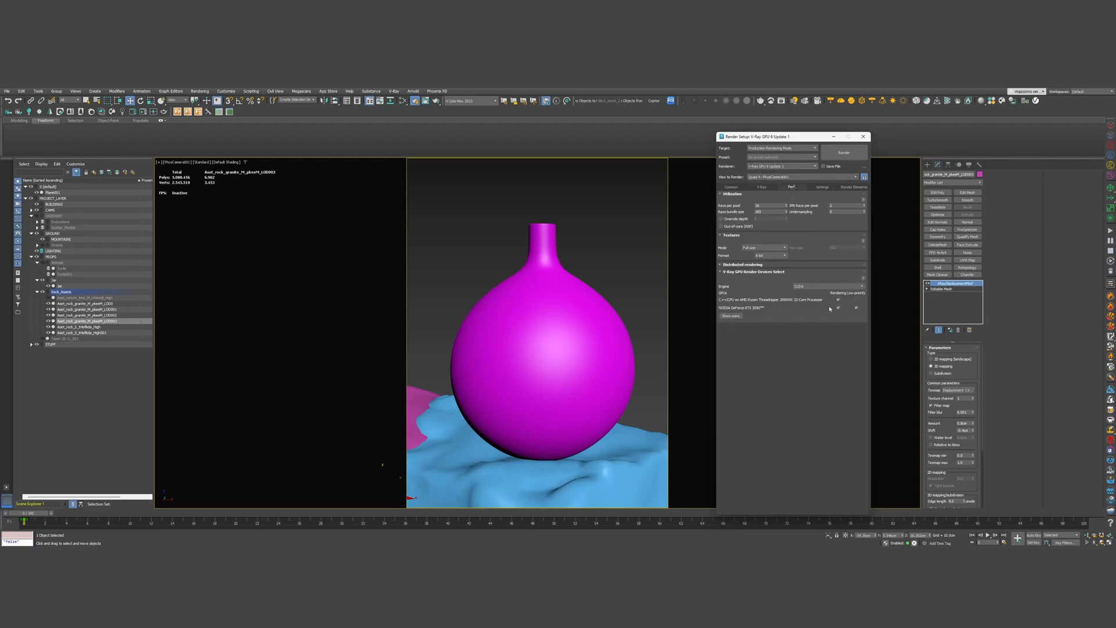
left_click(820, 187)
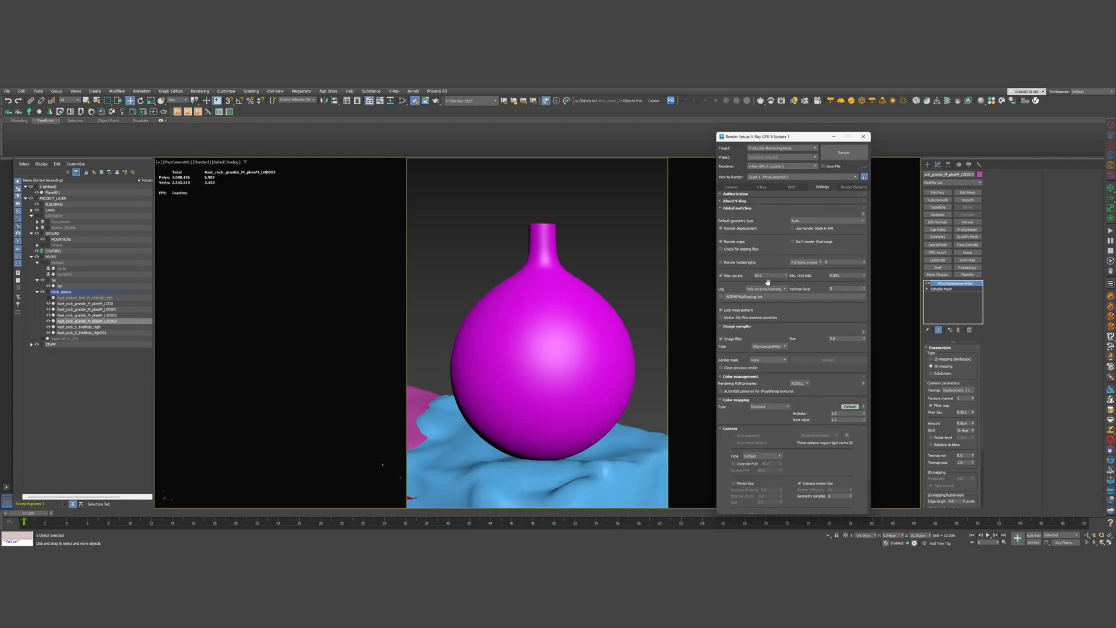
left_click_drag(763, 214, 767, 125)
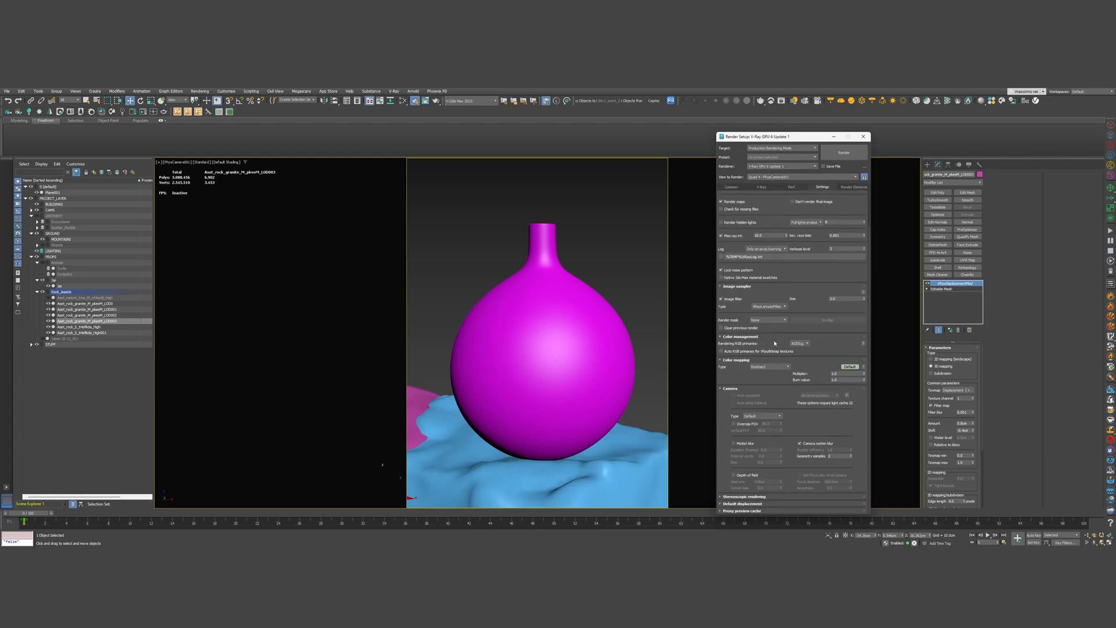
scroll(776, 205, "up", 2)
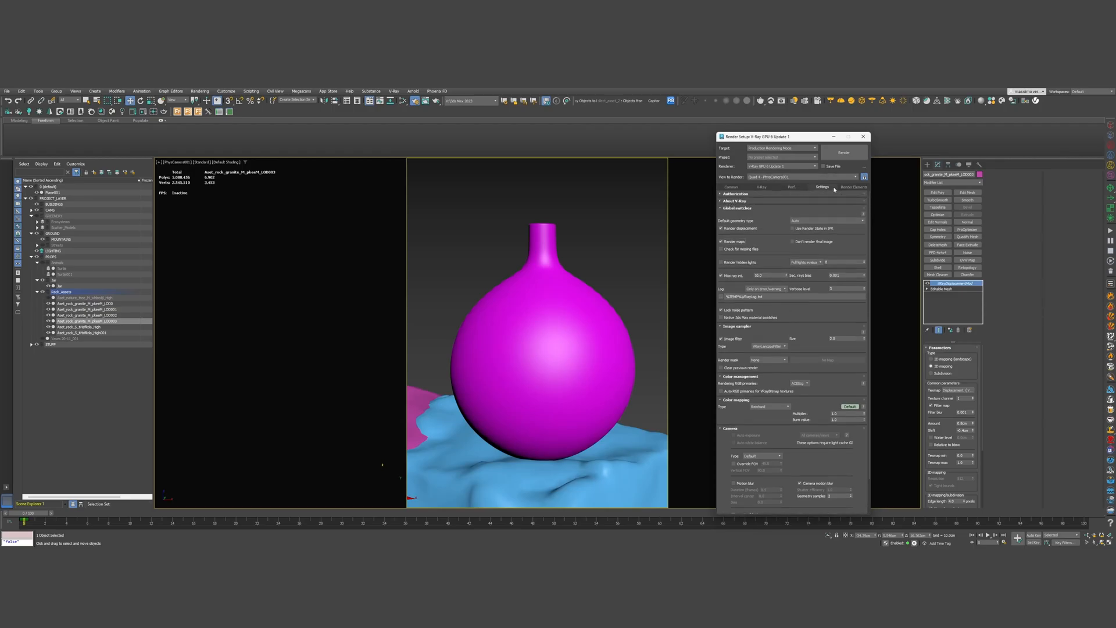
left_click(853, 187)
left_click_drag(837, 239, 841, 273)
left_click(743, 188)
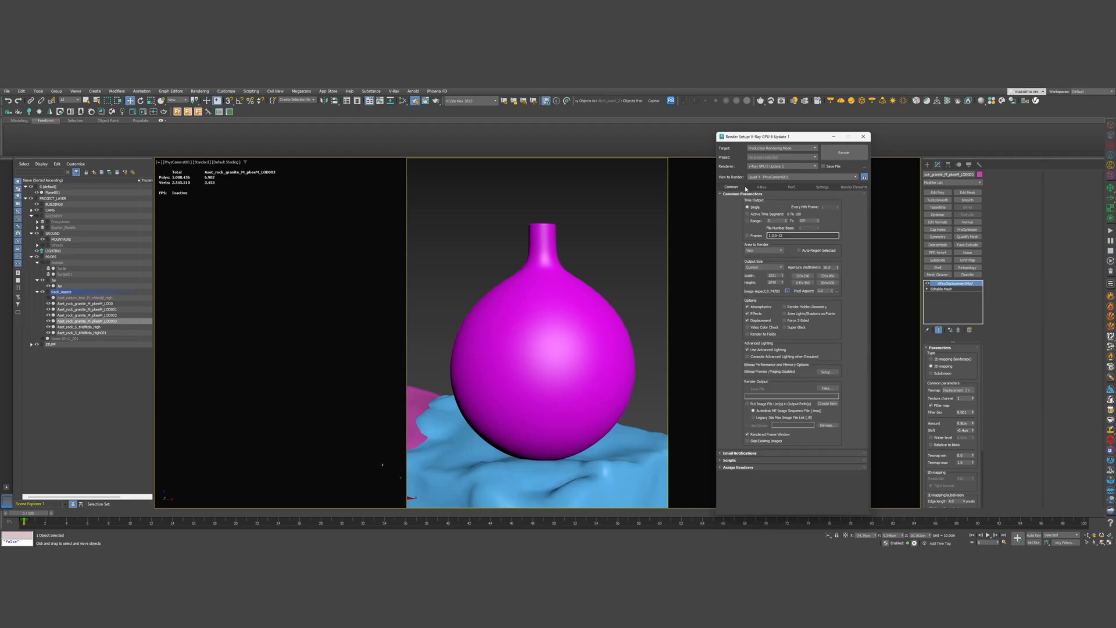
left_click(835, 137)
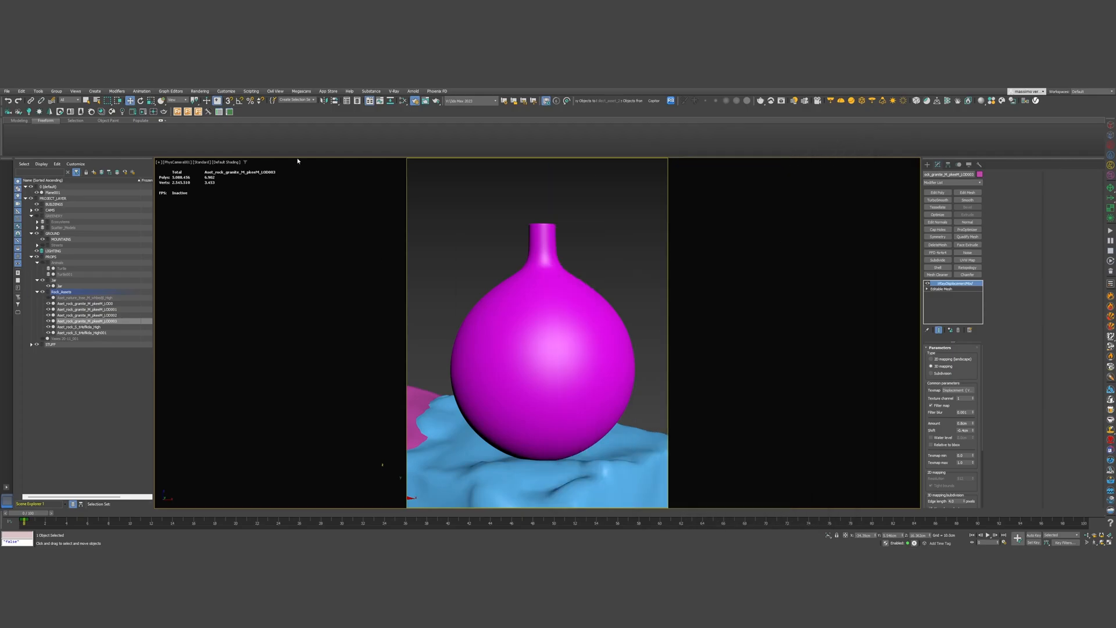
Select PhysCamera001 from its viewport and install its physical camera exposure control
left_click(181, 163)
left_click(198, 285)
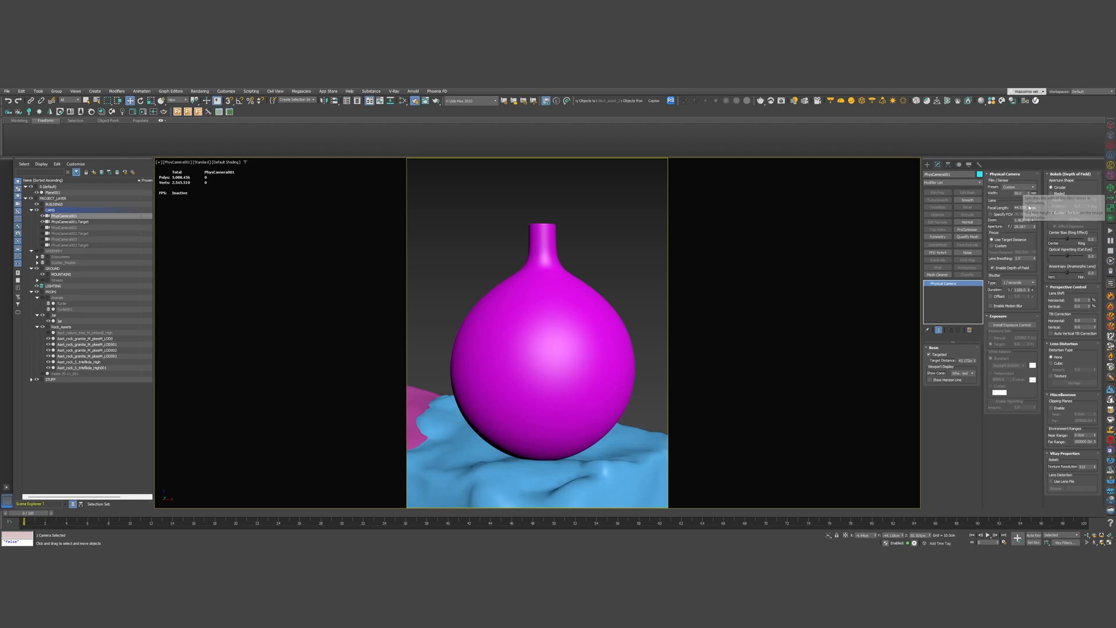
left_click_drag(1028, 207, 1028, 213)
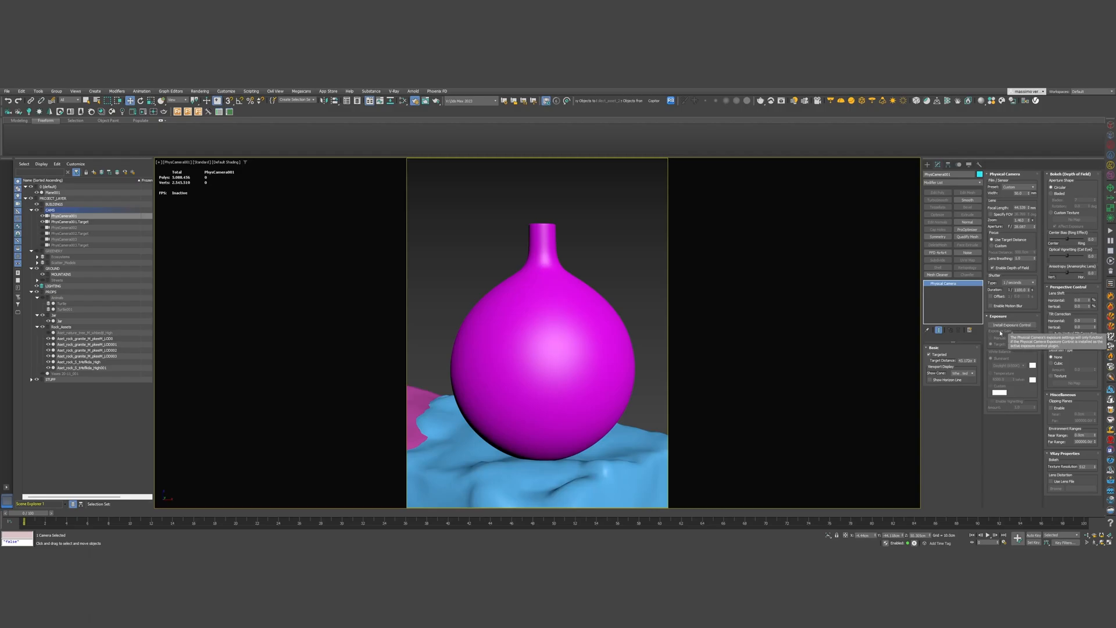
left_click(1010, 325)
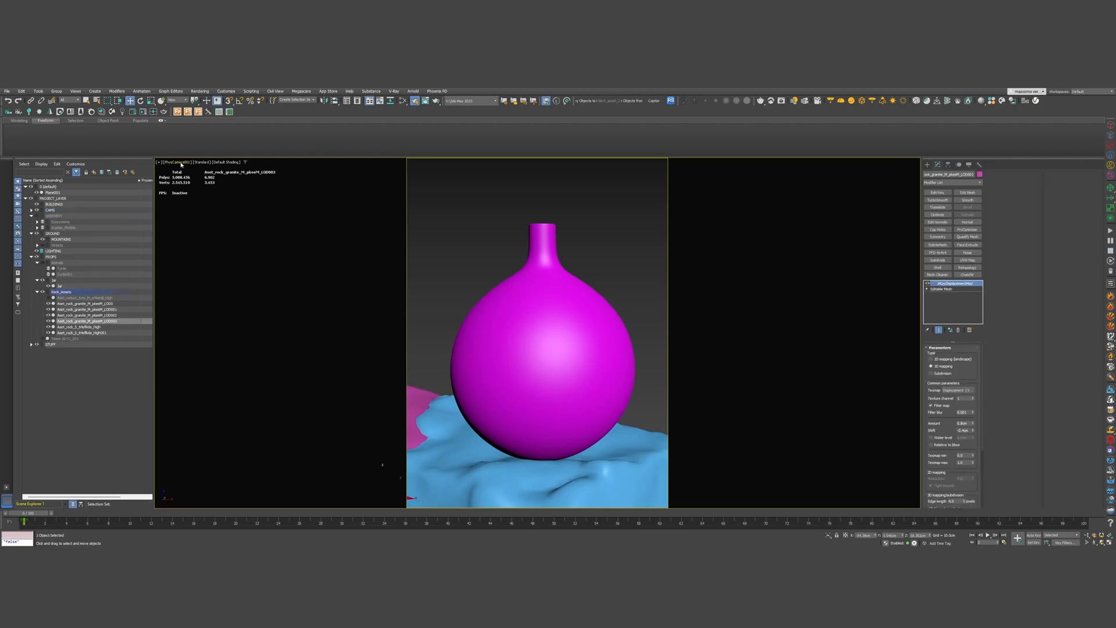
Select PhysCamera001 again and examine its depth-of-field cone from above in the four-viewport layout
left_click(181, 164)
left_click(204, 283)
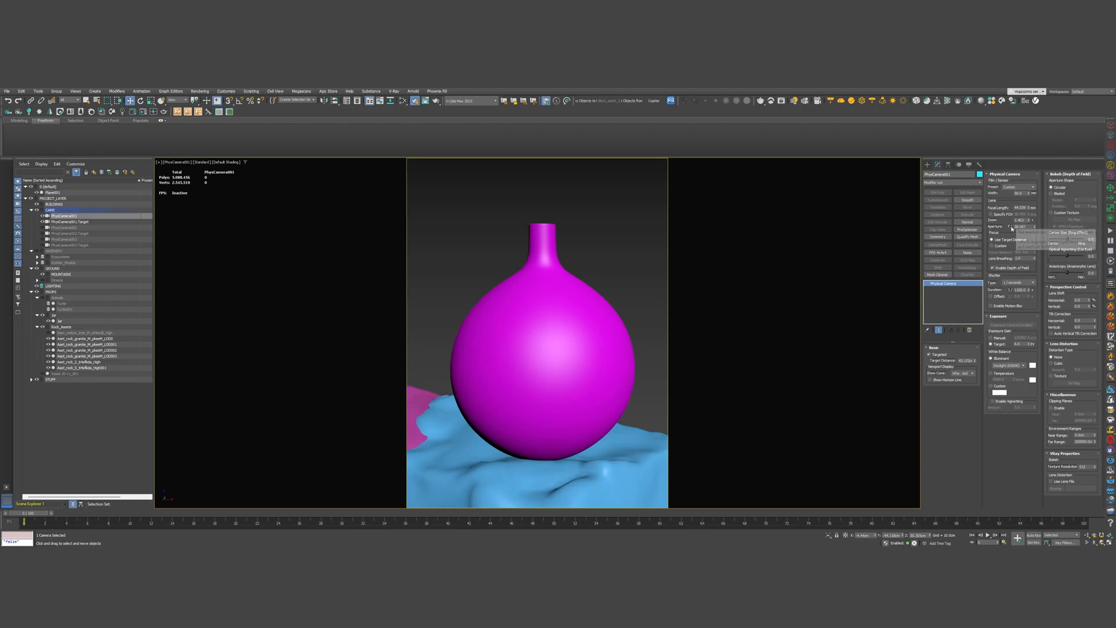
key("alt+w")
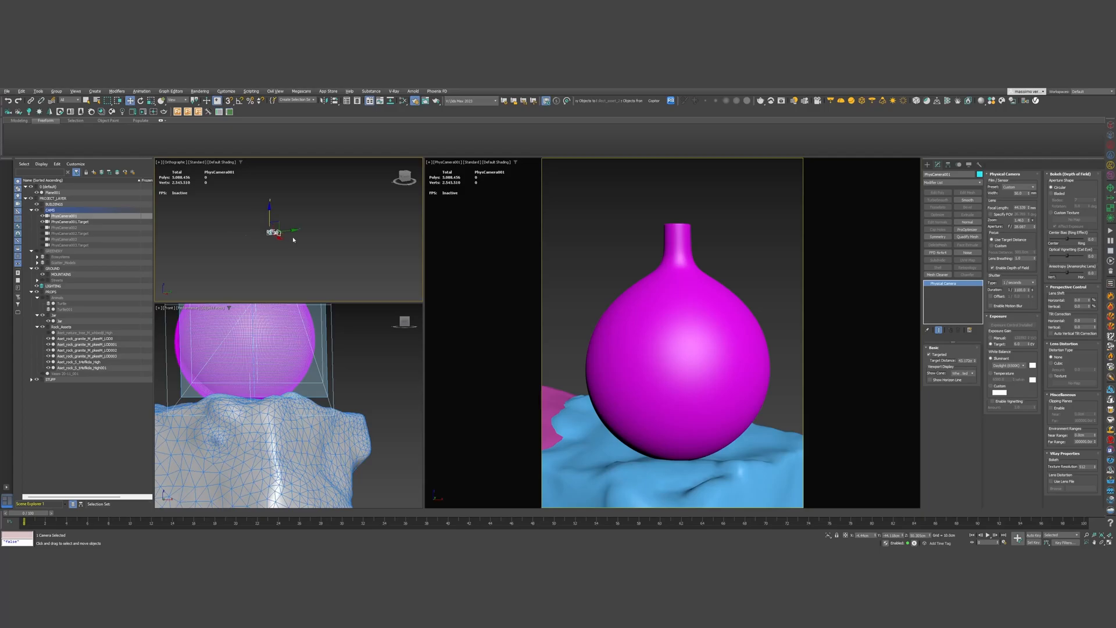
scroll(290, 220, "up", 8)
mouse_move(290, 221)
middle_mouse_down("alt")
mouse_move(307, 231)
mouse_move(300, 222)
middle_mouse_up("alt")
key("t")
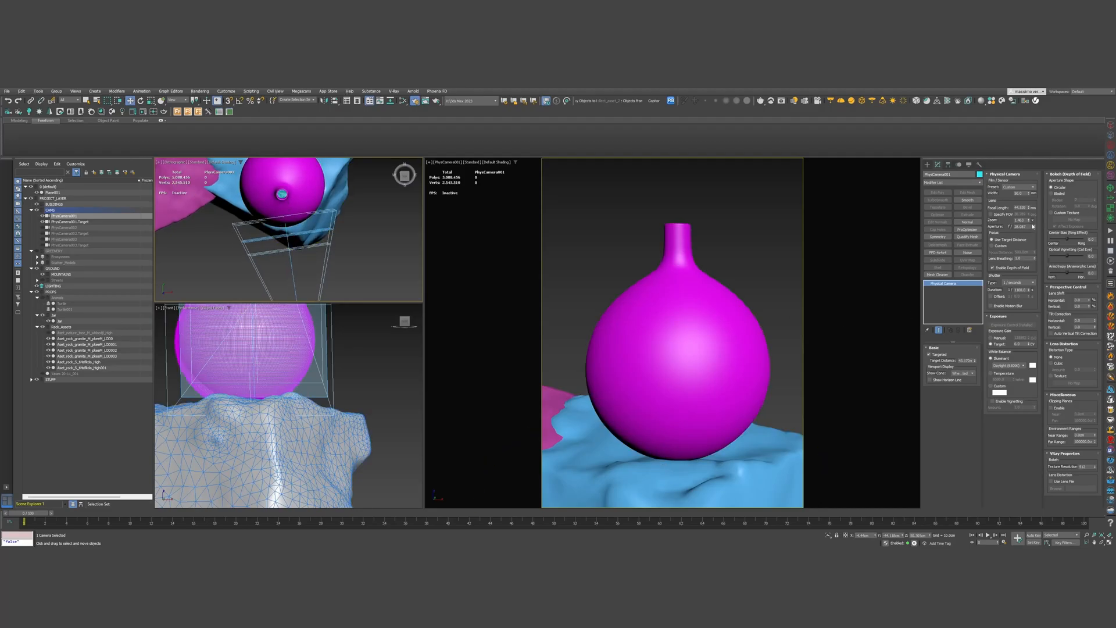
Adjust the physical camera's zoom and aperture to frame the jar larger in the portrait view
left_click_drag(1028, 222, 1028, 225)
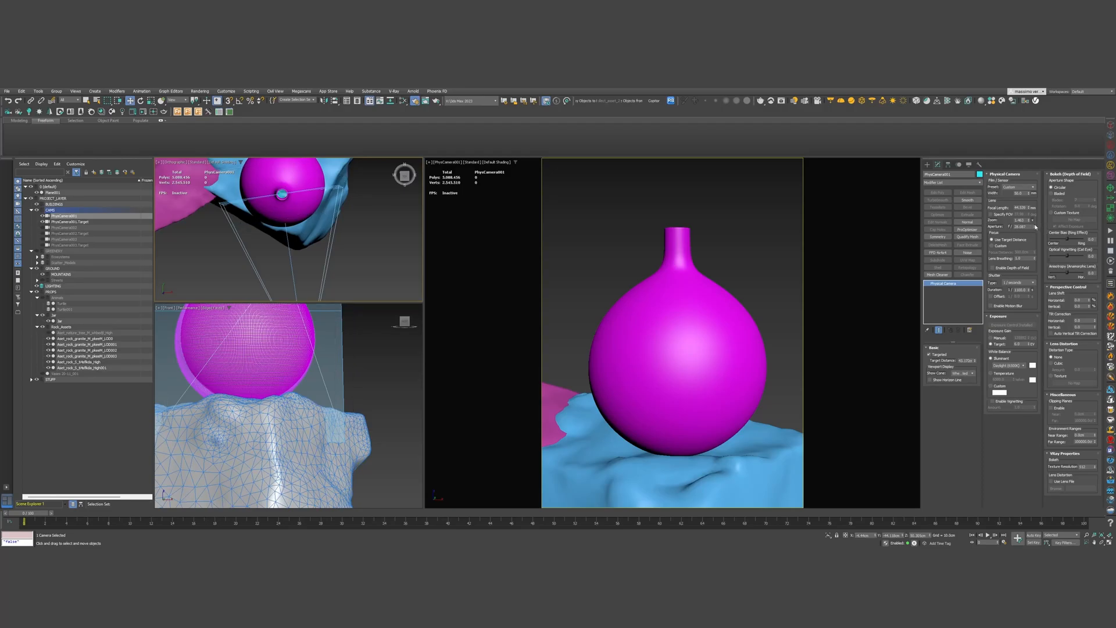
left_click_drag(1034, 228, 1029, 221)
scroll(244, 218, "down", 5)
scroll(268, 244, "up", 3)
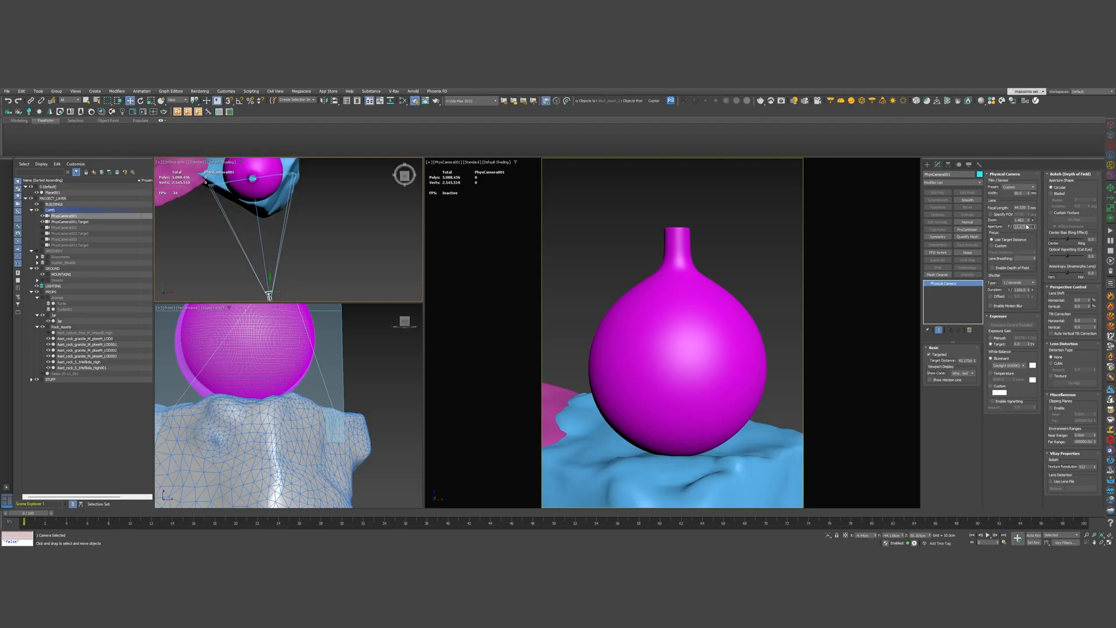
left_click_drag(1029, 221, 1019, 205)
Enable the camera's depth of field and adjust the aperture while checking the focus range around the jar from above
left_click(1013, 267)
scroll(247, 183, "up", 5)
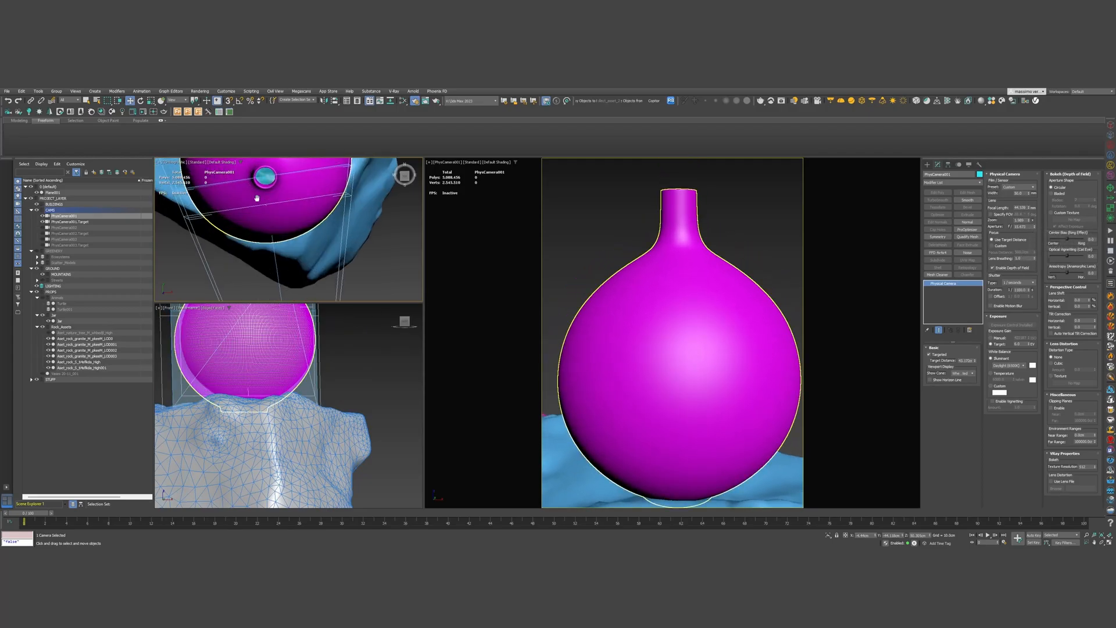
left_click_drag(1033, 227, 1027, 177)
scroll(328, 252, "down", 4)
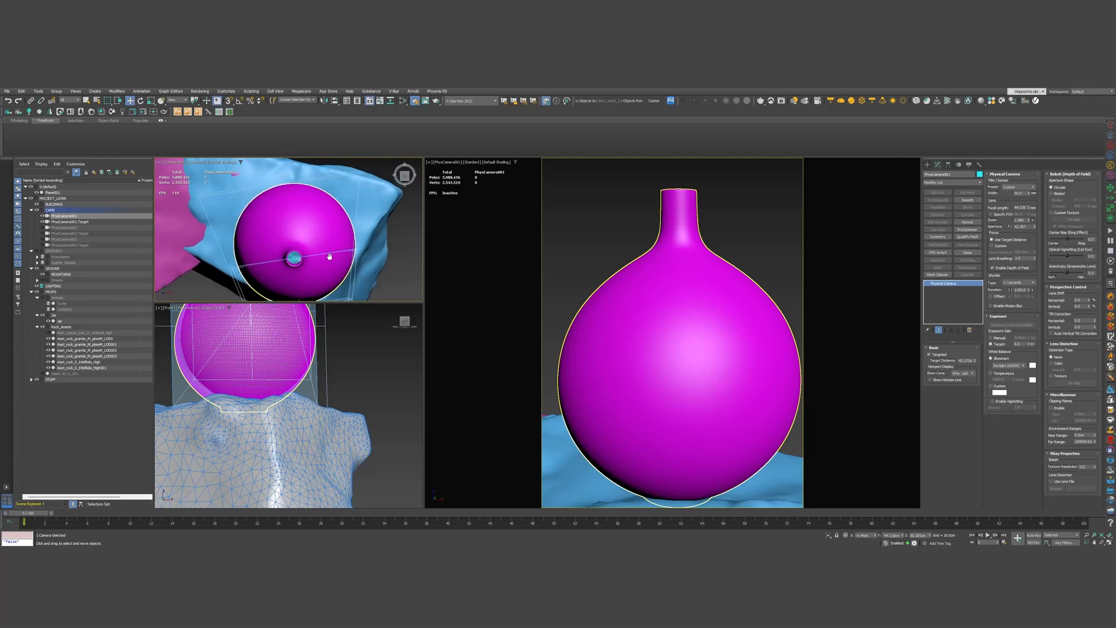
middle_click_drag(302, 276, 305, 282, "alt")
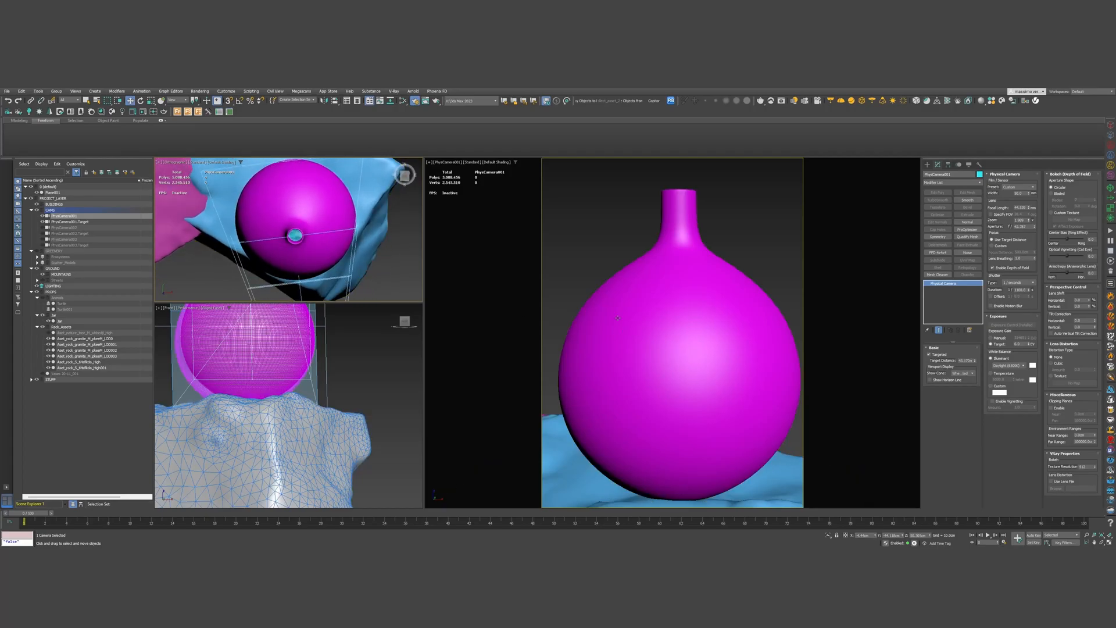
Display shaded objects in their material color
left_click(448, 162)
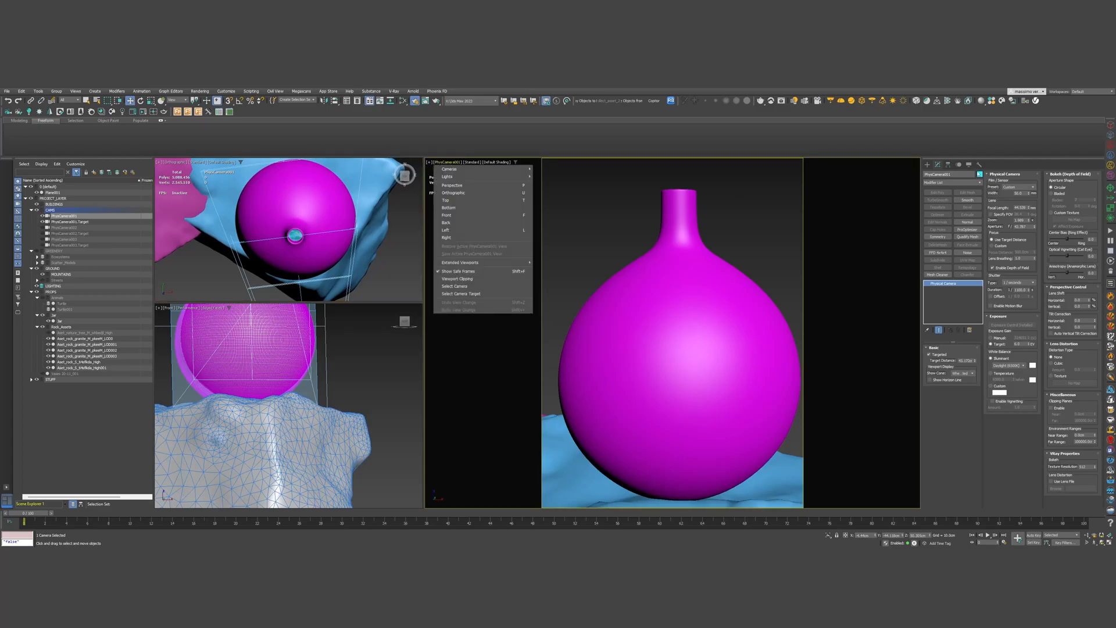
left_click(969, 165)
left_click(949, 209)
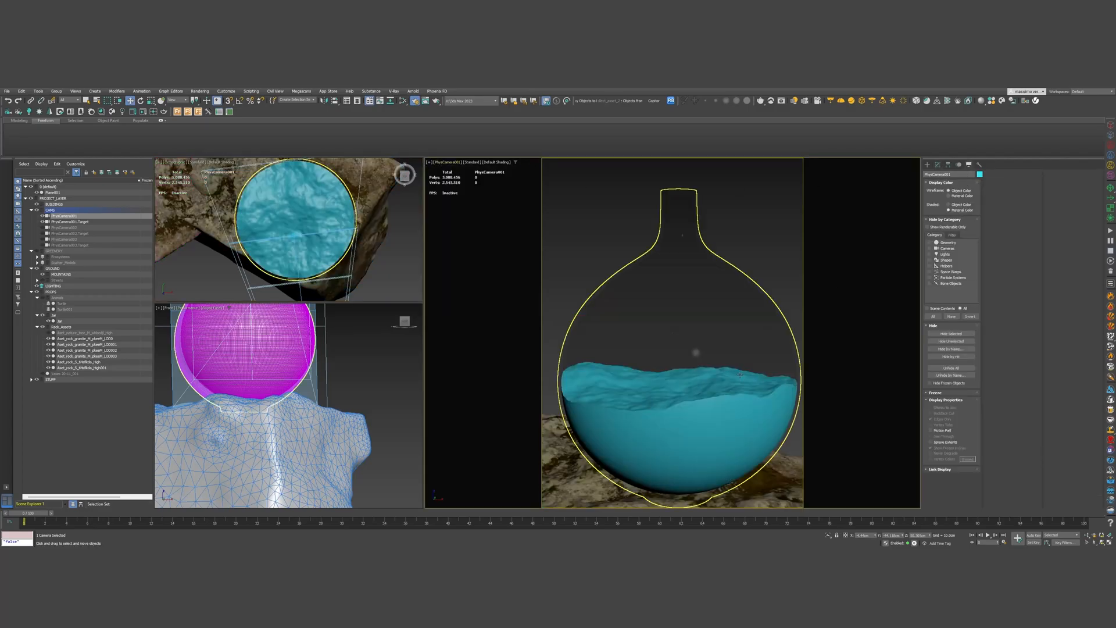
Select the target of PhysCamera001, shift the framing vertically and dolly the camera back to show more rock around the jar
middle_click_drag(672, 419, 686, 487)
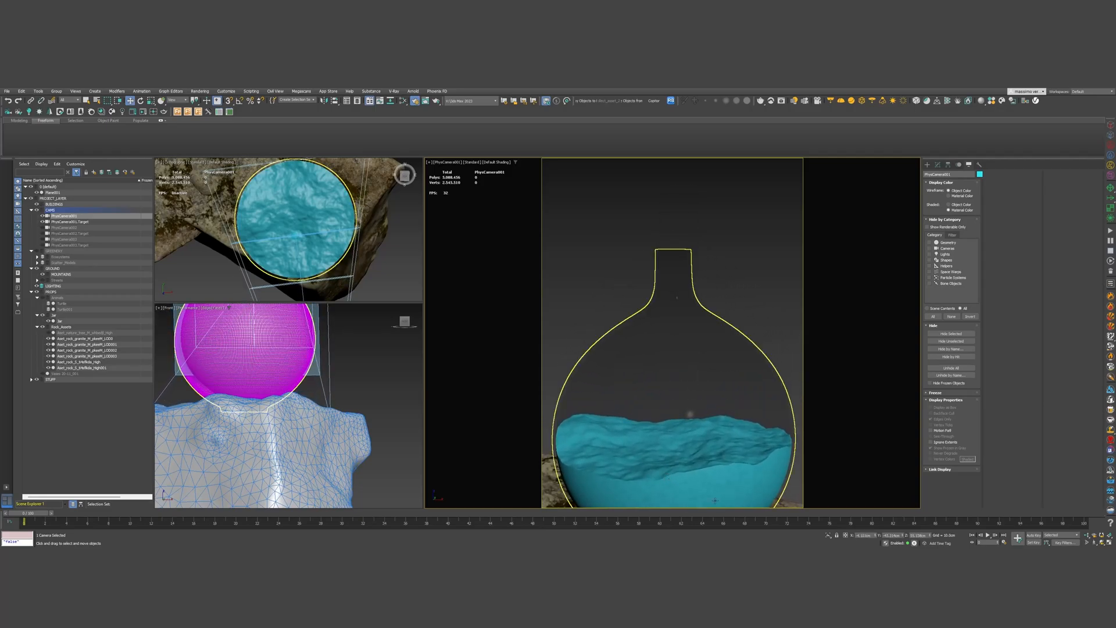
left_click(444, 166)
left_click(473, 295)
left_click_drag(672, 313, 683, 390)
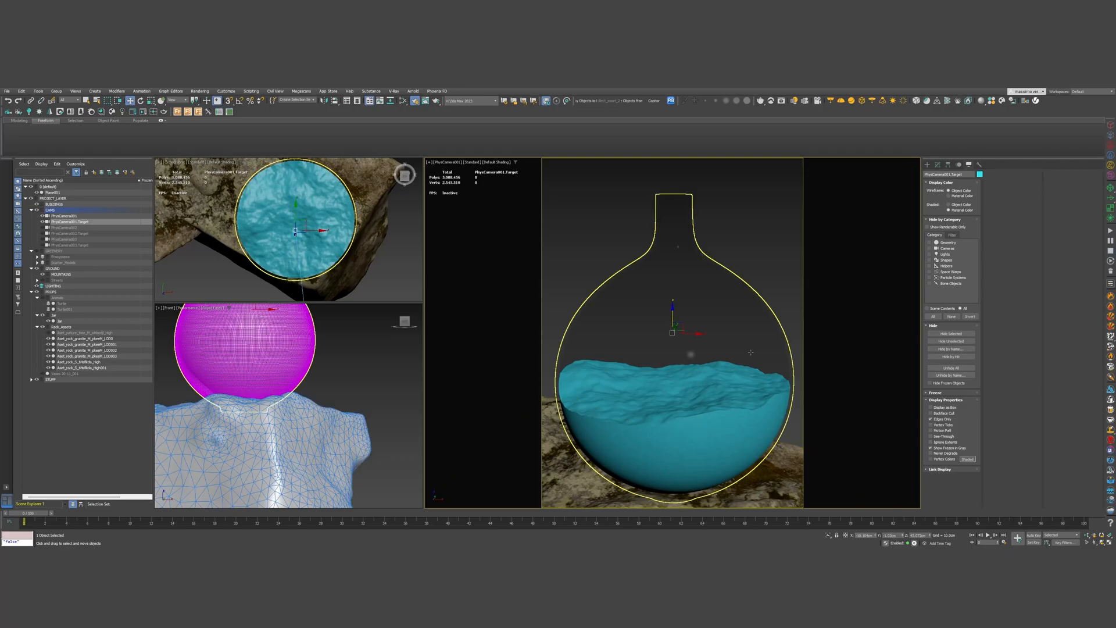
left_click(1087, 536)
left_click_drag(691, 336, 707, 423)
key("w")
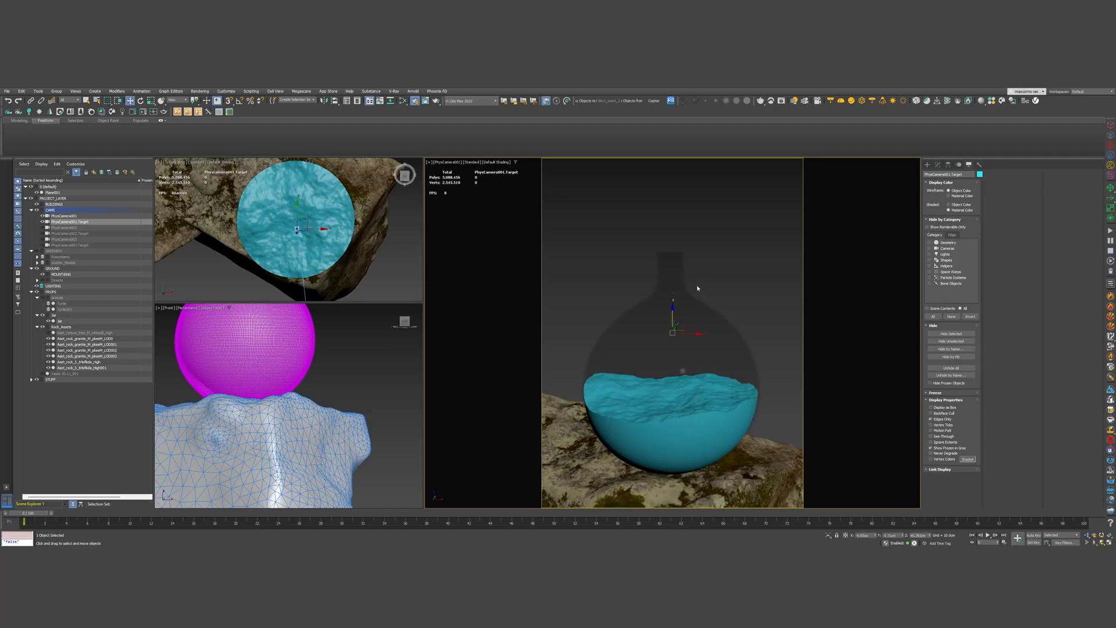
Refine the camera framing by adjusting the target height and dollying slightly closer to the jar
left_click_drag(673, 313, 672, 332)
left_click(1087, 535)
left_click_drag(754, 458, 752, 437)
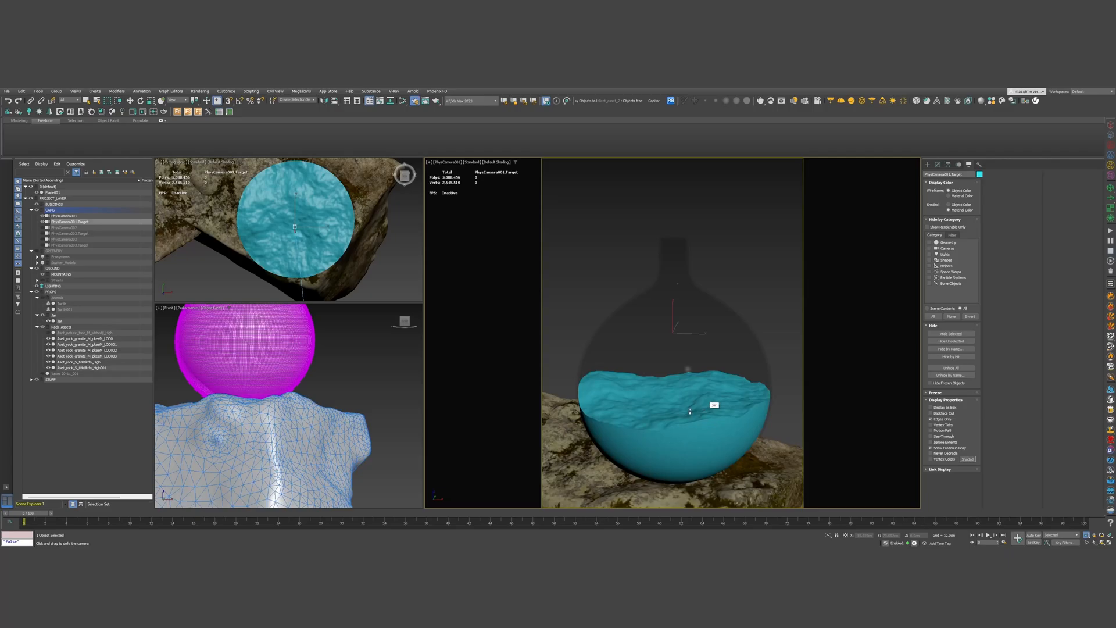
middle_click_drag(684, 401, 686, 411)
key("w")
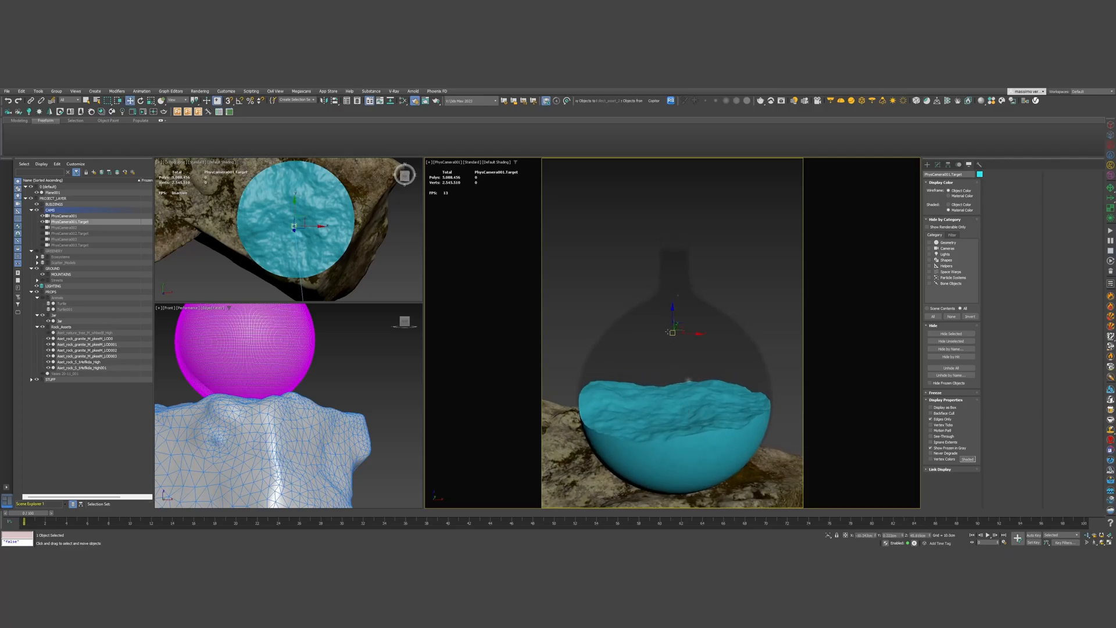
left_click_drag(672, 317, 691, 337)
middle_click_drag(677, 411, 670, 415)
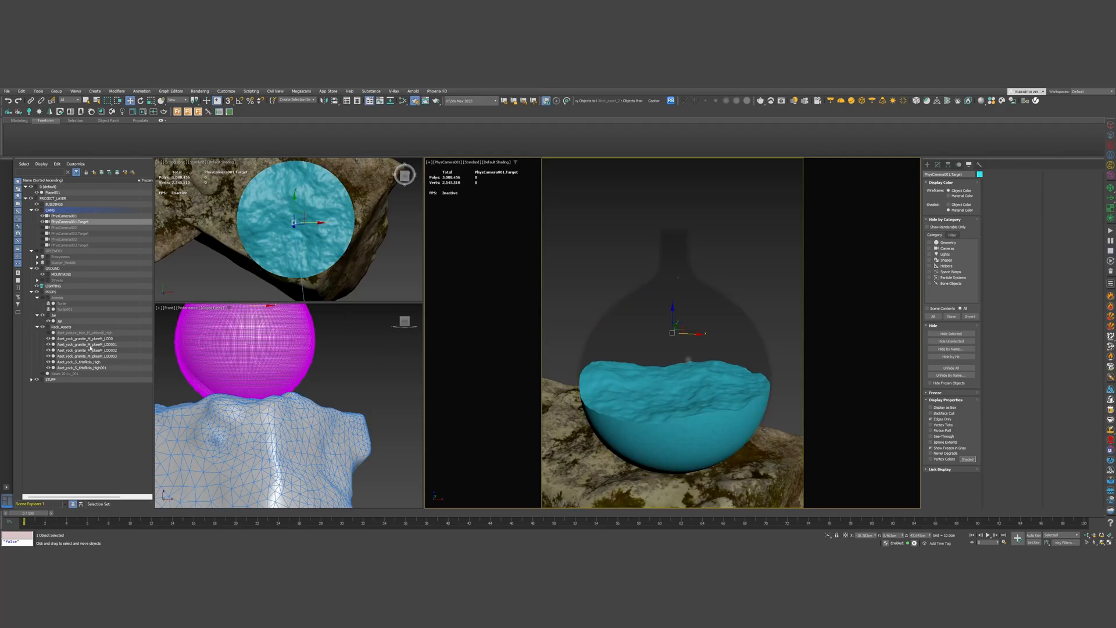
Unhide the GREENERY layer while viewing the scene from the top, and expand Scatter_Models down to the objects of Layer017
scroll(285, 242, "down", 5)
middle_click_drag(285, 243, 309, 232, "alt")
scroll(309, 234, "down", 4)
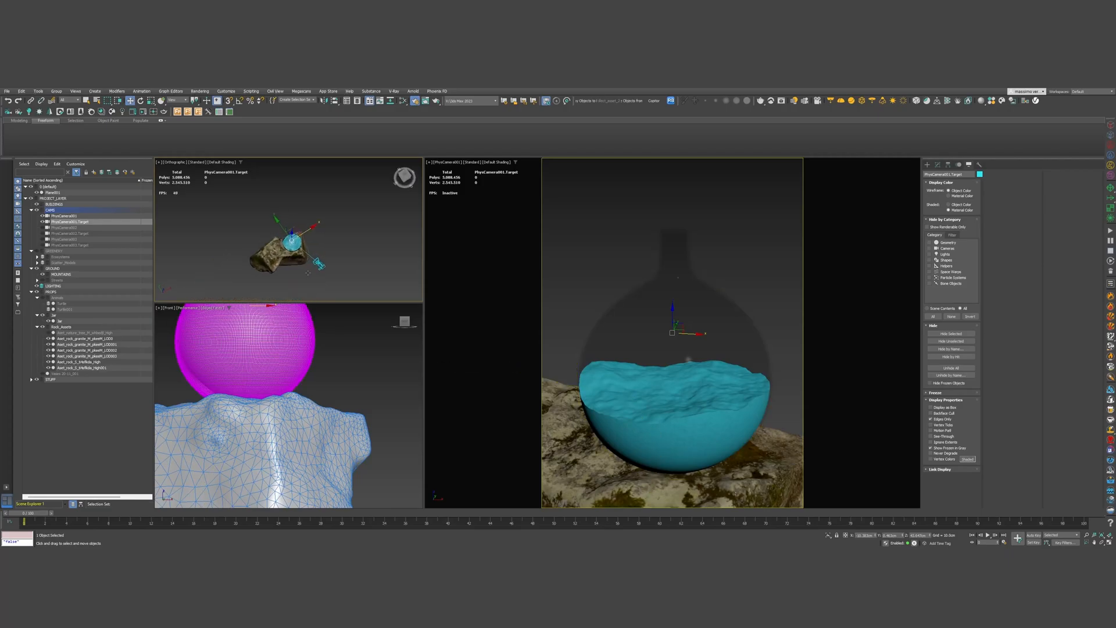
key("t")
key("z")
scroll(309, 240, "down", 10)
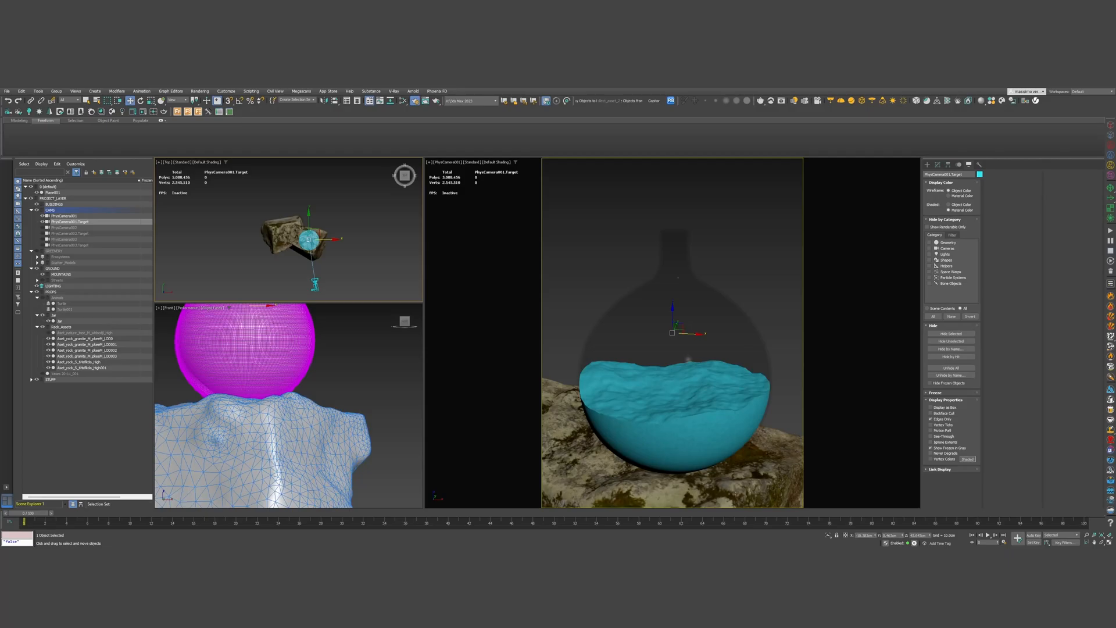
scroll(314, 233, "down", 6)
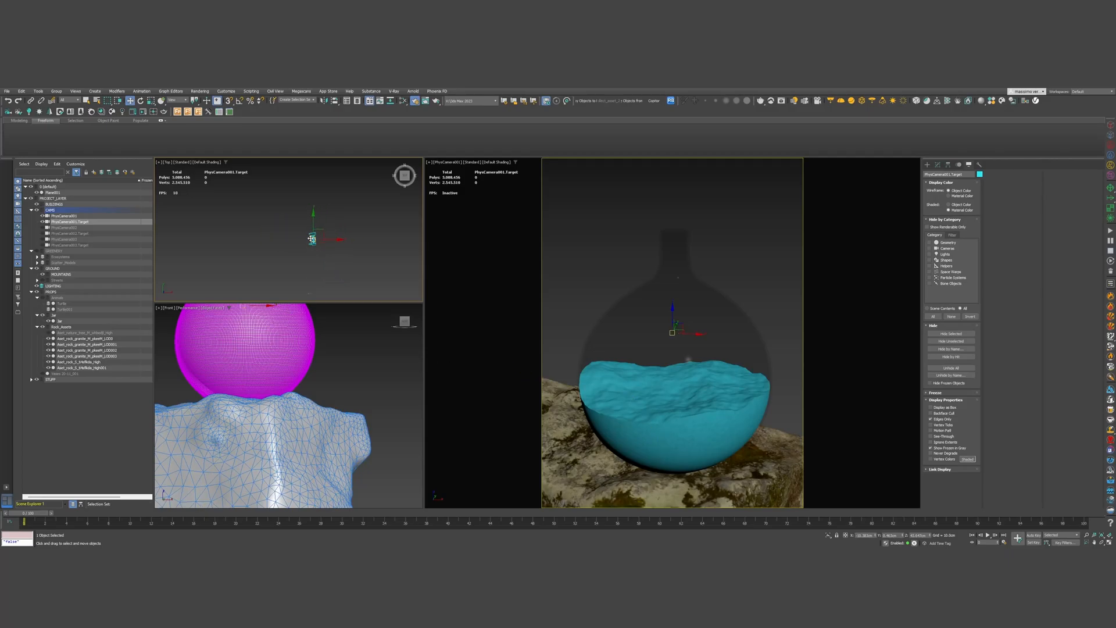
middle_click_drag(316, 295, 280, 233)
scroll(271, 233, "up", 2)
scroll(279, 226, "up", 1)
left_click(36, 251)
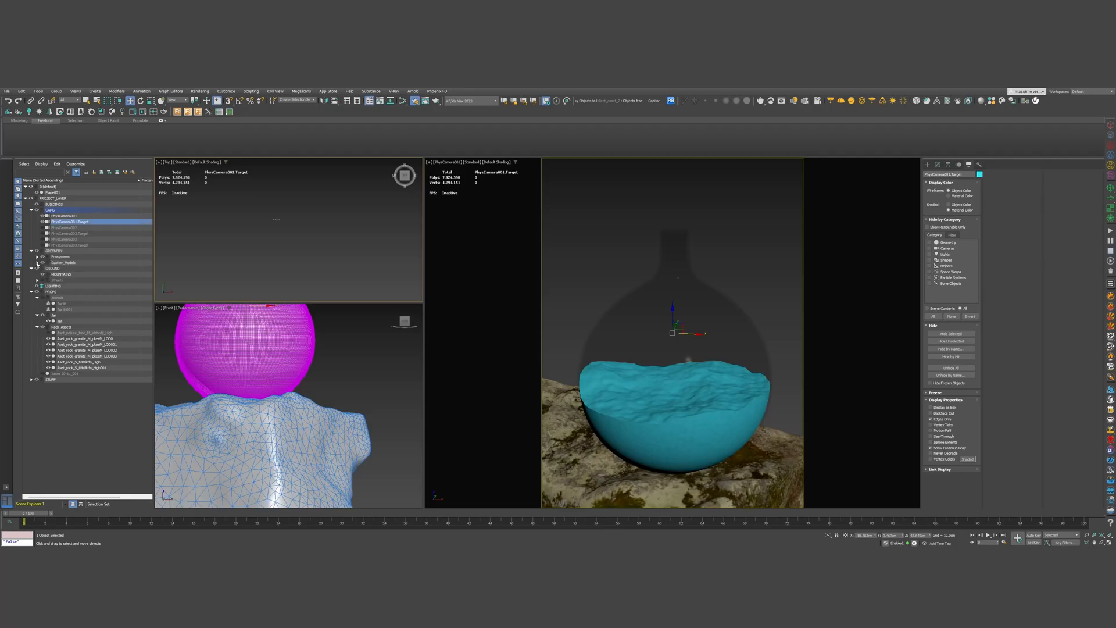
left_click(37, 262)
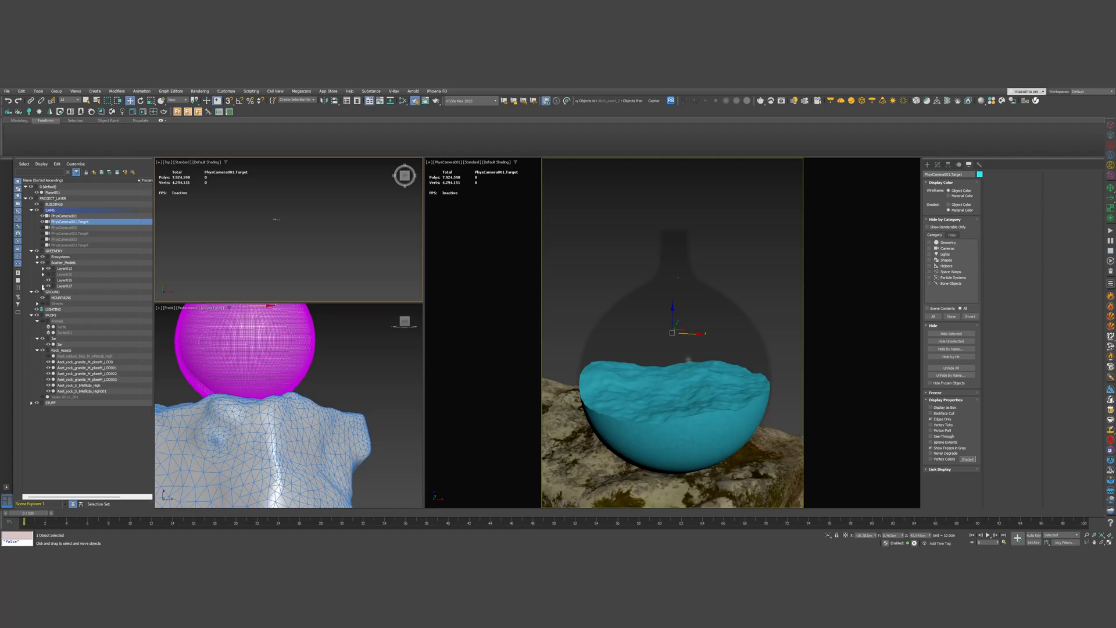
left_click(42, 287)
double_click(64, 286)
Examine from above where the plant models of Layer017 lie relative to the jar and camera
key("z")
scroll(311, 237, "down", 5)
left_click_drag(311, 237, 242, 235)
scroll(302, 232, "up", 3)
left_click(267, 257)
scroll(264, 256, "up", 3)
scroll(273, 250, "down", 3)
middle_click_drag(297, 213, 305, 248)
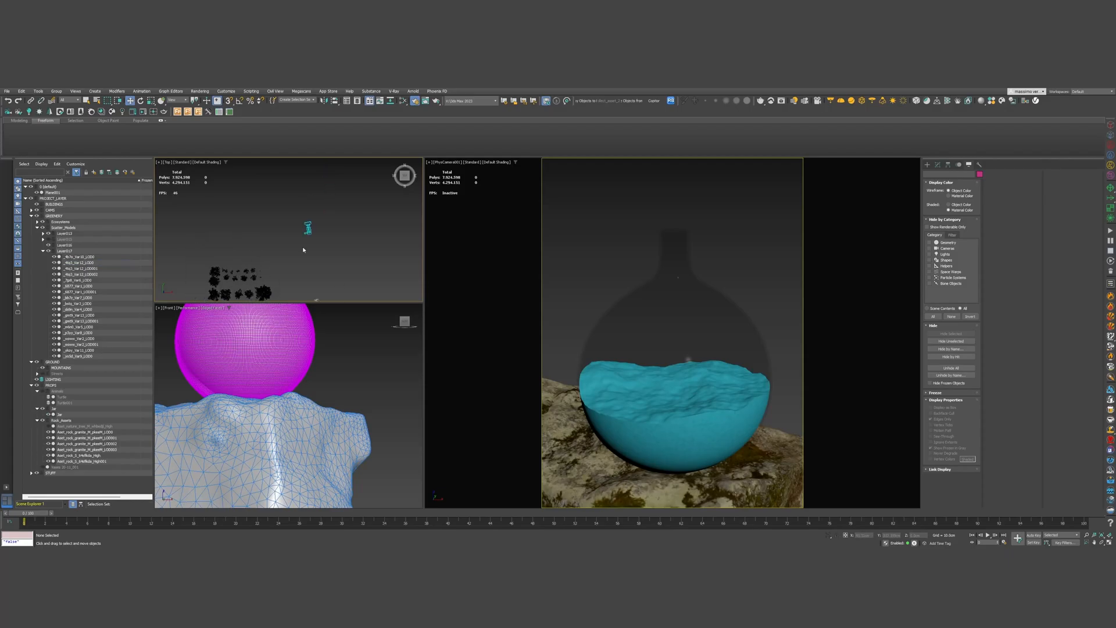
scroll(311, 244, "up", 4)
scroll(307, 222, "down", 3)
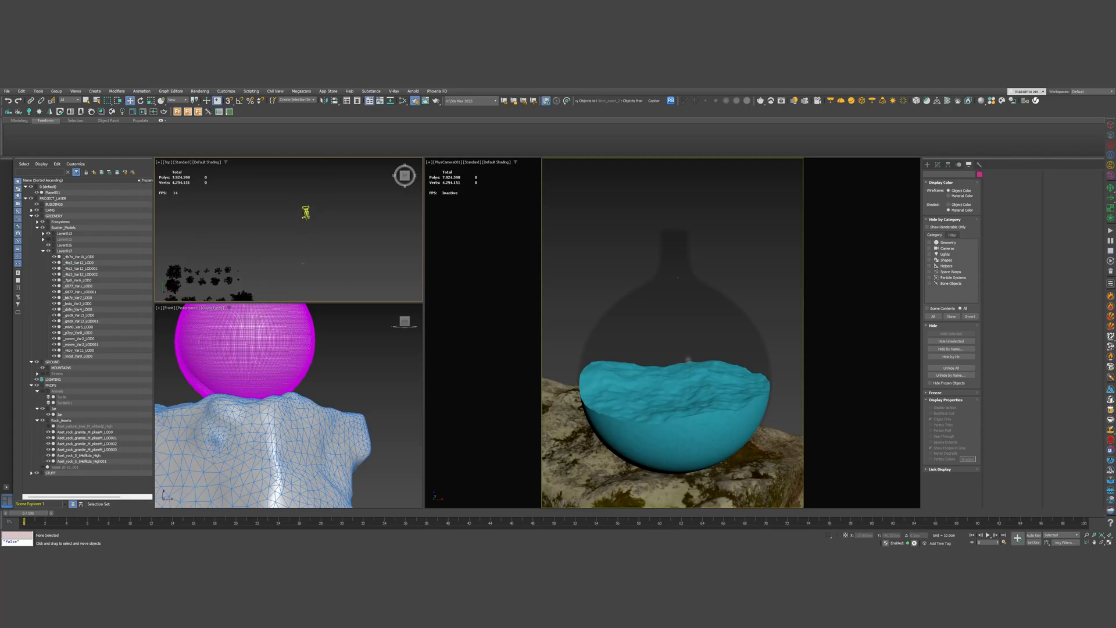
Move a large shrub from the plant collection to behind the jar and lower it to rock level in the camera view
middle_click_drag(226, 292, 234, 273)
left_click(256, 274)
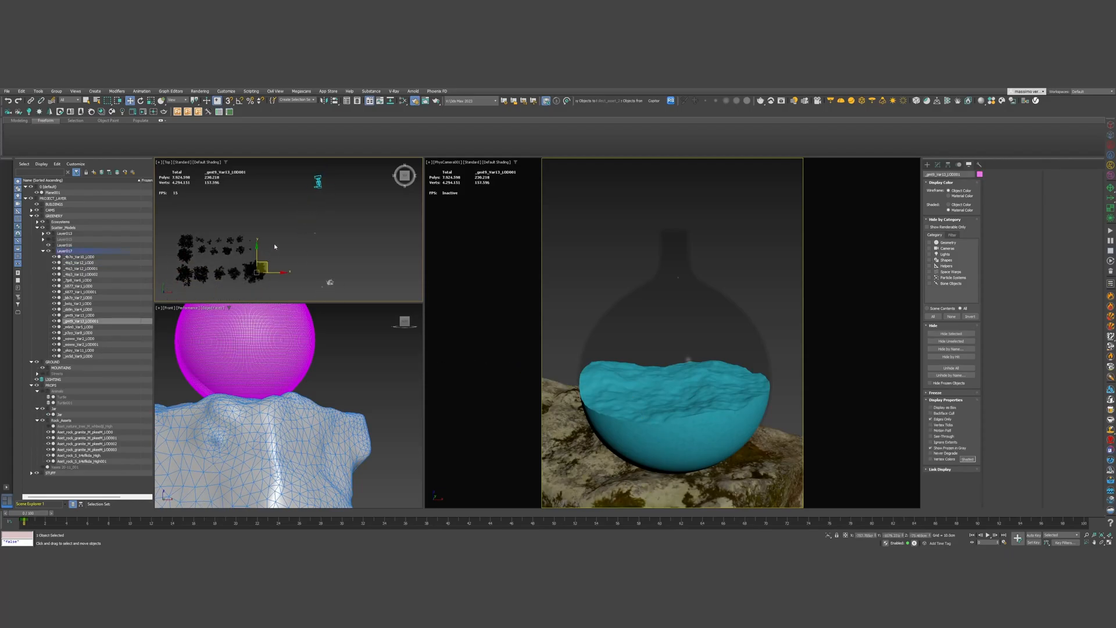
scroll(274, 251, "down", 2)
left_click_drag(265, 267, 301, 175)
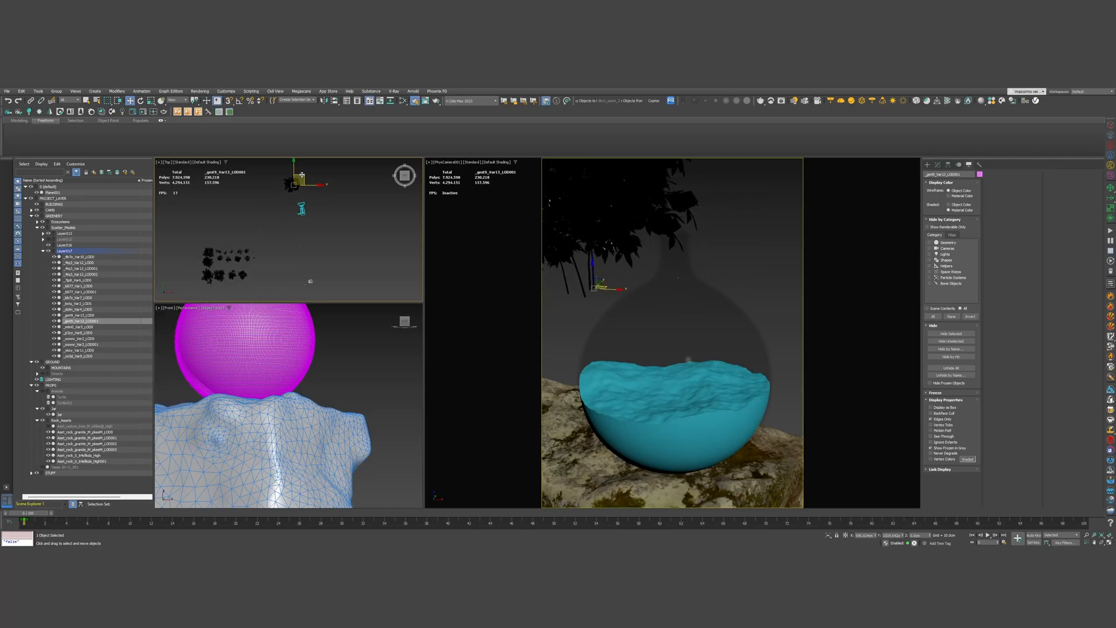
left_click(591, 265)
left_click_drag(591, 264, 599, 359)
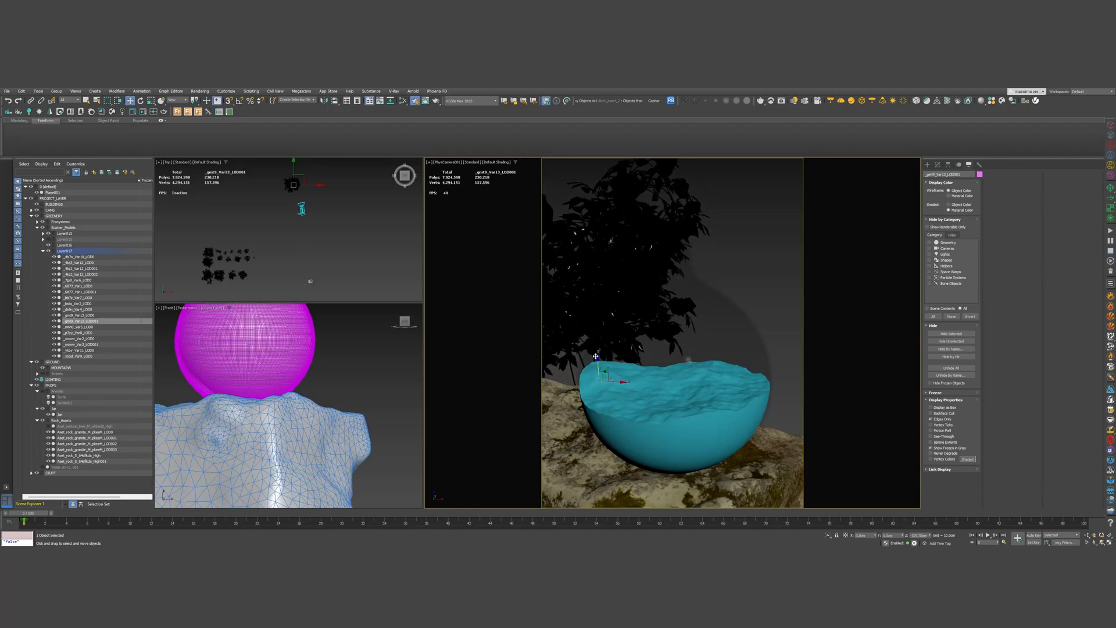
Bring a second shrub behind the jar on the opposite side of the first one and lower it in the camera view
left_click(243, 284)
left_click_drag(243, 283, 311, 201)
left_click(710, 248)
left_click_drag(712, 256, 724, 384)
scroll(302, 217, "up", 5)
left_click_drag(301, 217, 304, 219)
middle_click_drag(298, 230, 310, 208)
scroll(307, 211, "down", 4)
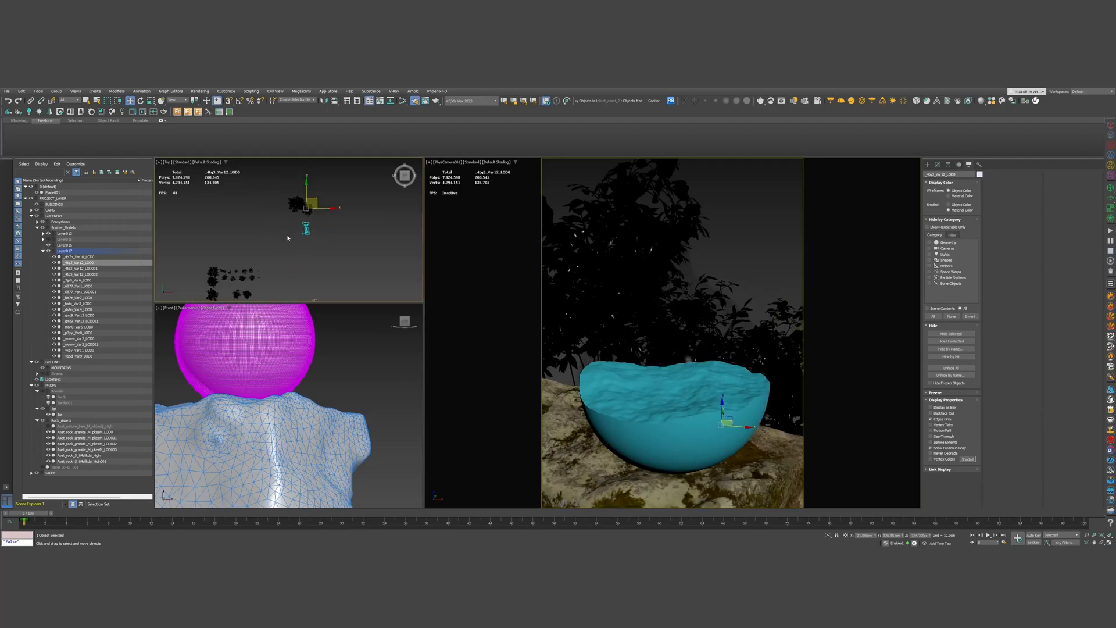
Move a third shrub from the plant collection into the background behind the jar and adjust its height in the camera view
left_click(214, 282)
left_click_drag(224, 276, 320, 193)
left_click_drag(754, 244, 895, 329)
key("e")
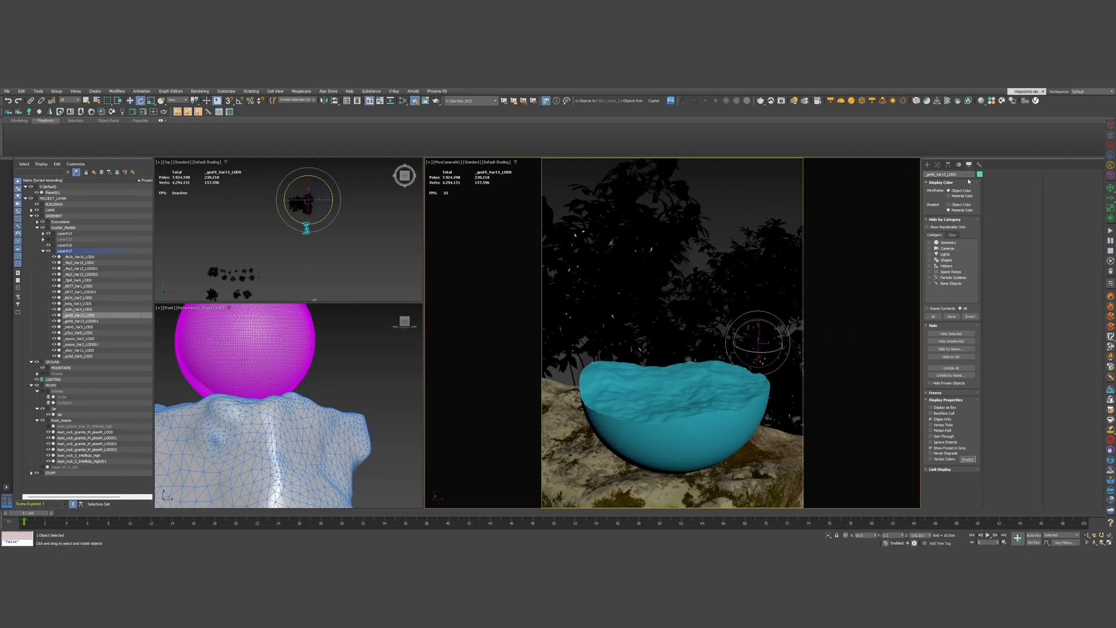
Display shaded objects in their object color and fine-tune the third shrub's position behind the jar
left_click(960, 205)
key("w")
mouse_move(764, 343)
left_mouse_down()
mouse_move(755, 283)
mouse_move(756, 349)
left_mouse_up()
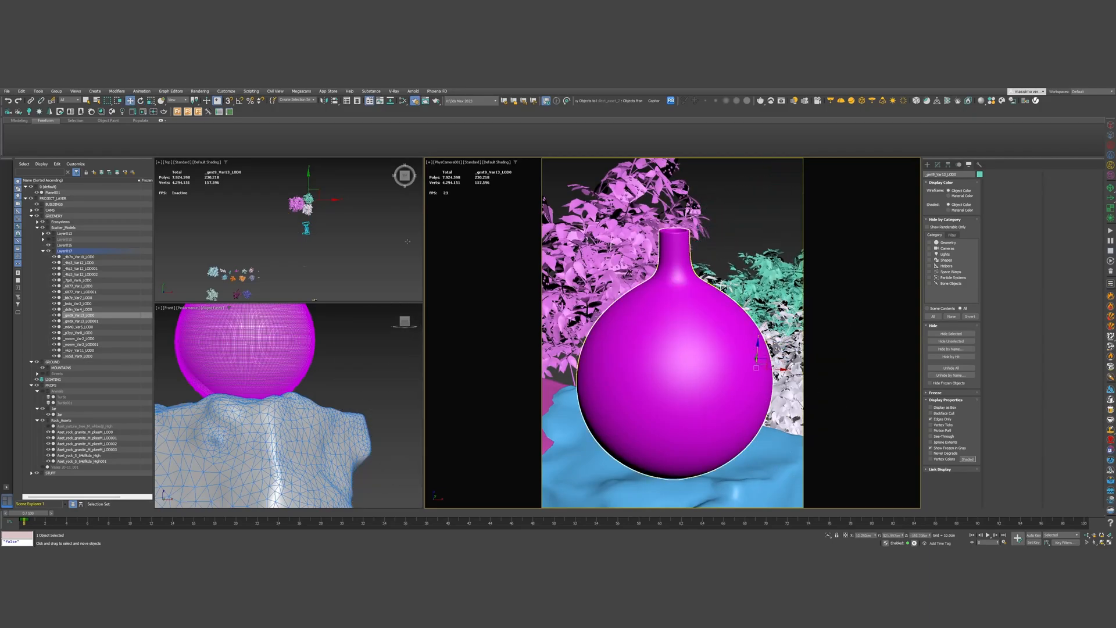
Bring the light blue plant from the collection close to the jar and adjust its placement so its leaves overhang the frame
left_click(212, 272)
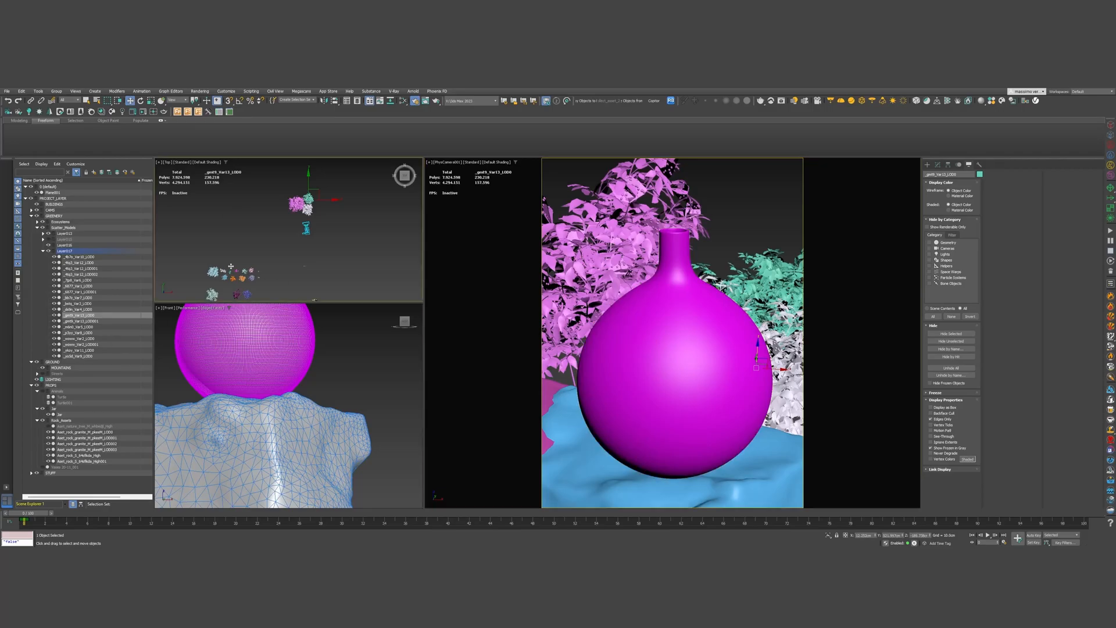
left_click_drag(225, 263, 323, 212)
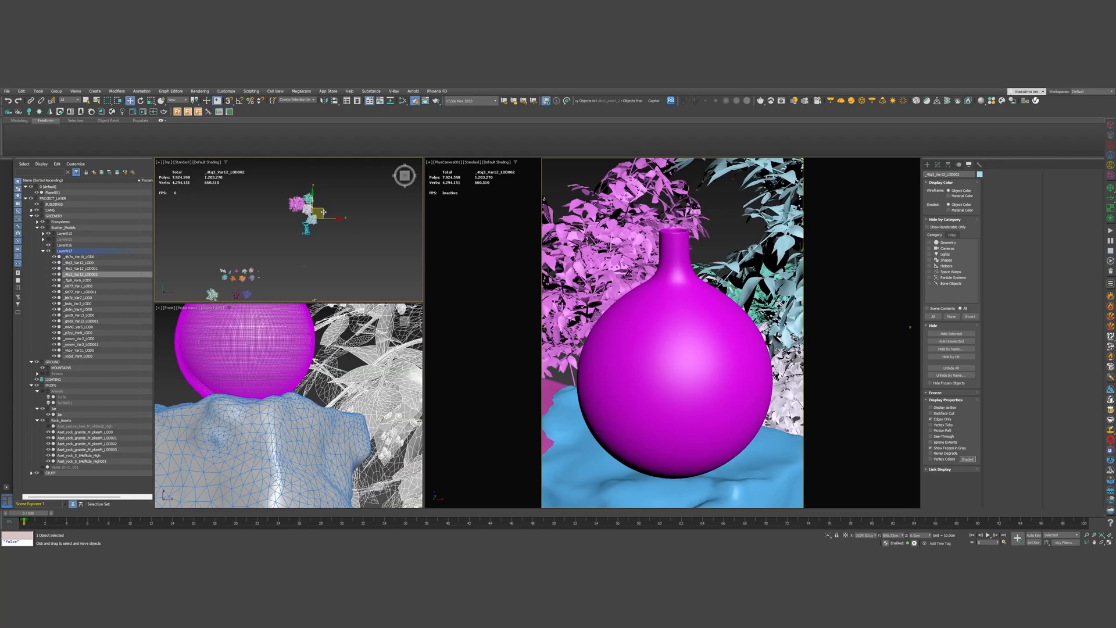
scroll(269, 216, "up", 5)
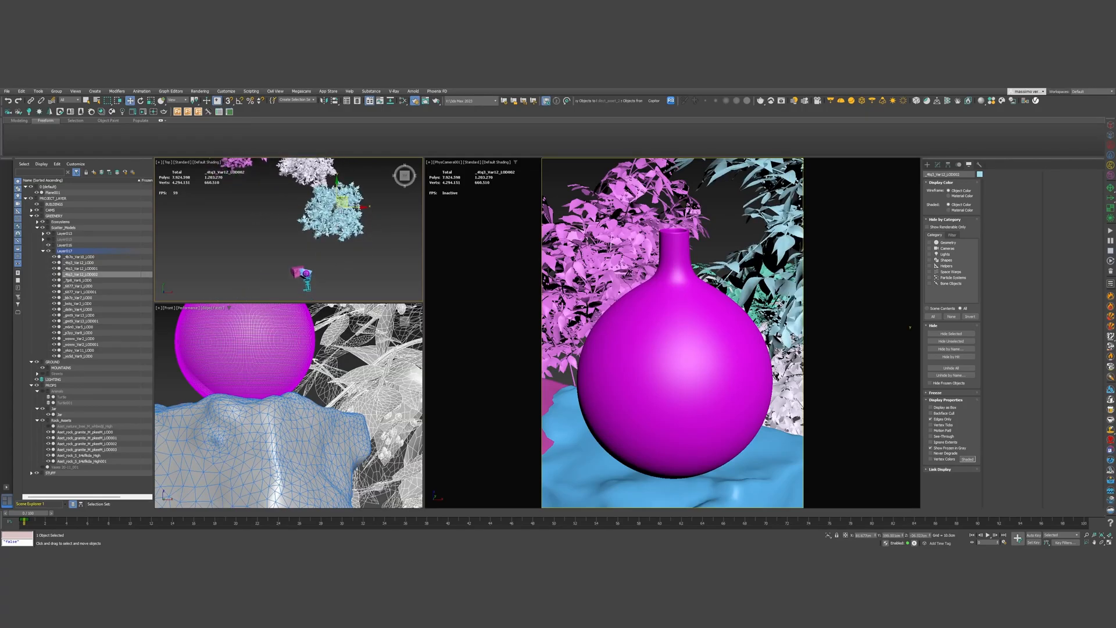
left_click_drag(338, 204, 341, 242)
middle_click_drag(341, 242, 338, 194, "alt")
left_click_drag(334, 247, 333, 245)
Select the three background shrubs together and adjust their height in the camera view
scroll(265, 216, "down", 3)
scroll(265, 215, "down", 3)
middle_click_drag(266, 208, 254, 231, "alt")
mouse_move(279, 233)
left_mouse_down()
mouse_move(272, 215)
mouse_move(259, 223)
left_mouse_up()
right_click(655, 334)
mouse_move(644, 331)
left_mouse_down()
mouse_move(644, 355)
mouse_move(643, 340)
left_mouse_up()
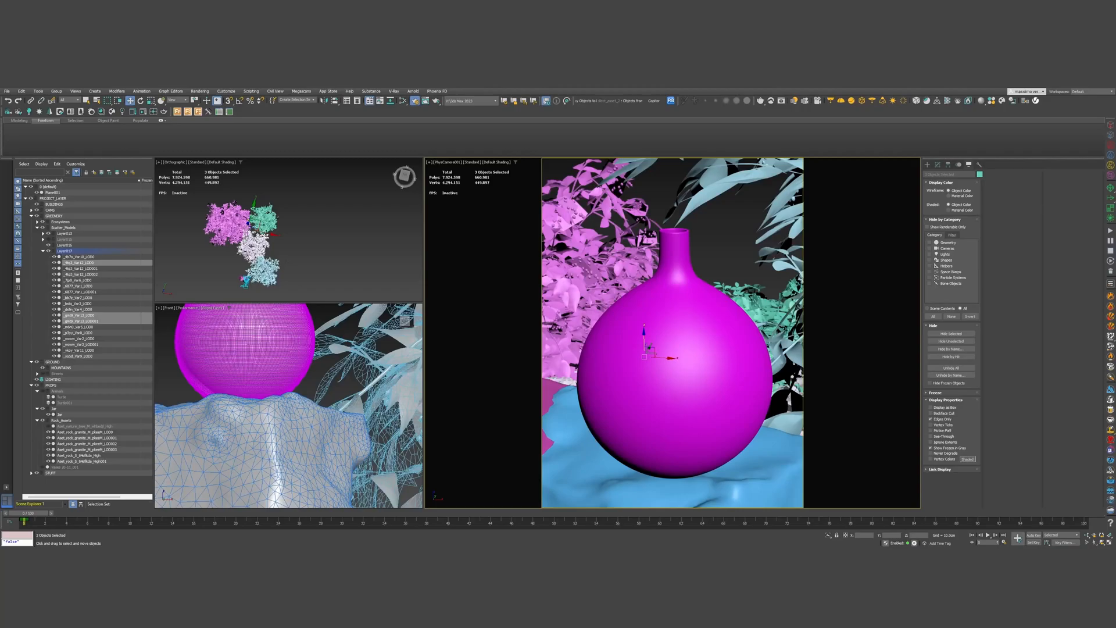
right_click(261, 235)
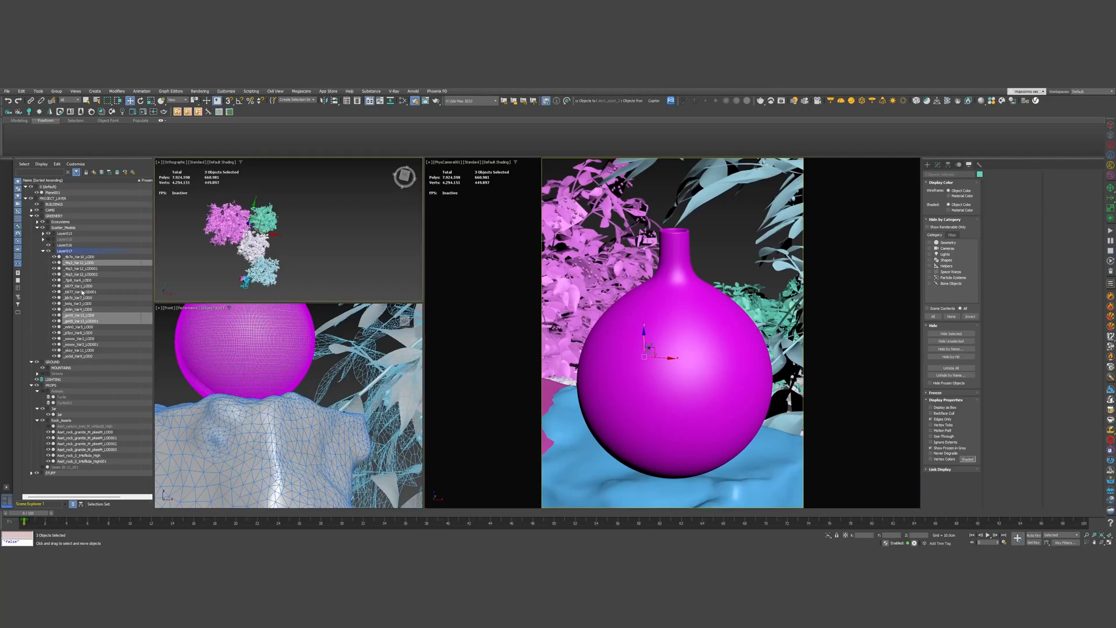
Enlarge the upper viewport and move a broad-leaved plant from the collection to beside the jar
left_click(80, 291)
scroll(263, 230, "down", 5)
scroll(201, 262, "up", 3)
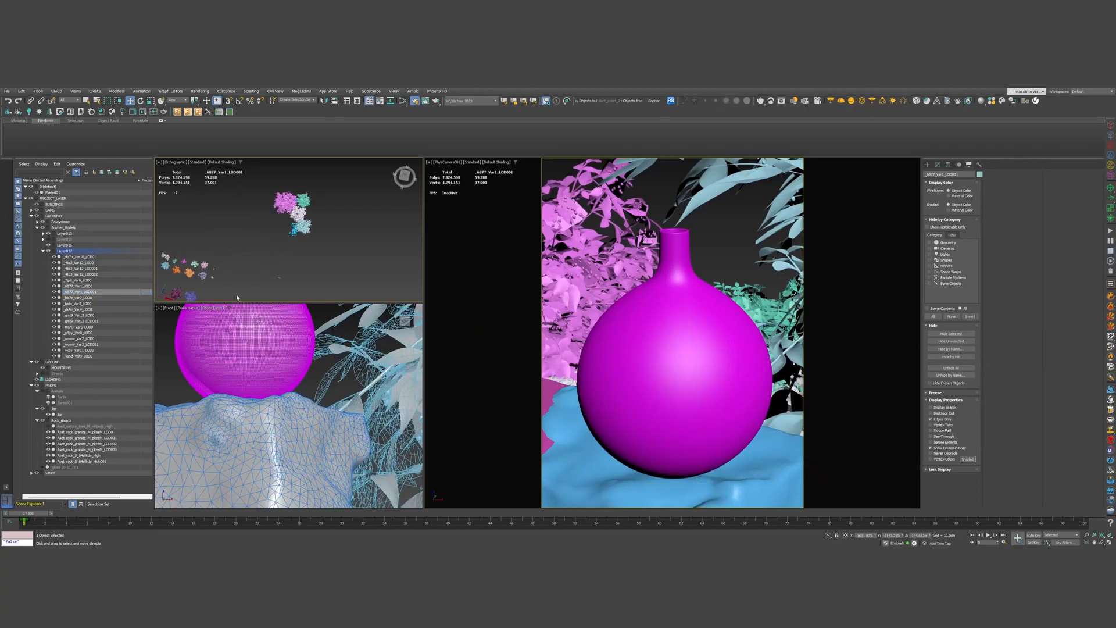
left_click_drag(259, 385, 260, 390)
middle_click_drag(247, 318, 288, 295)
left_click_drag(194, 308, 340, 243)
middle_click(333, 480)
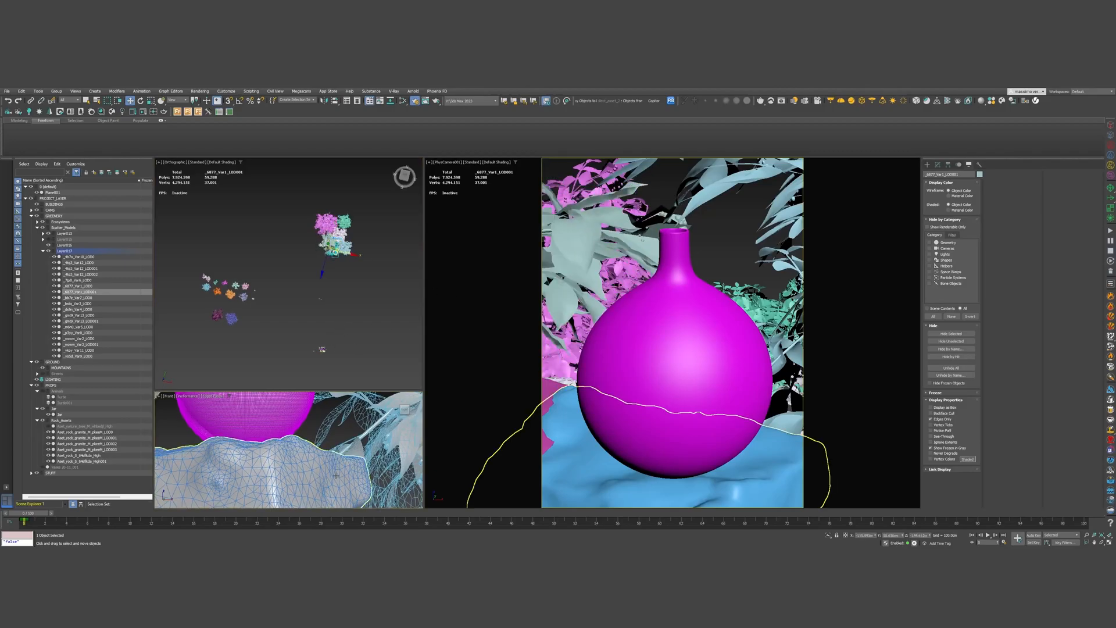
Lower the broad-leaved plant in the front view so its stems appear beside the jar
key("z")
middle_click_drag(307, 478, 304, 426)
left_click_drag(303, 427, 307, 463)
key("r")
left_click_drag(301, 440, 348, 450)
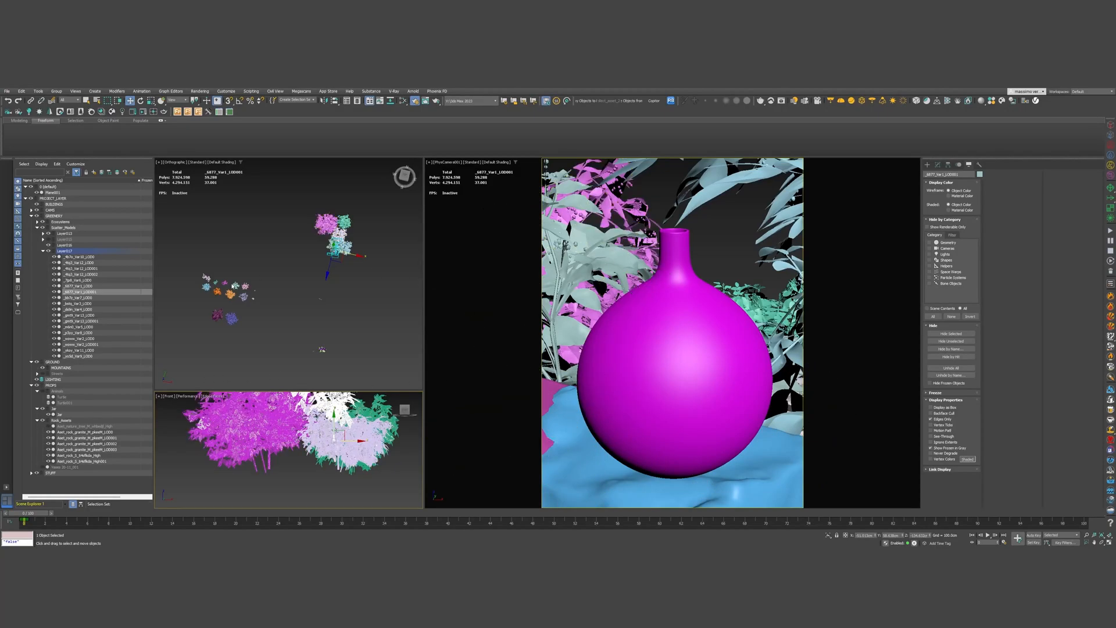
Bring the orange shrub from the plant collection to behind the jar and lower it in the camera view
scroll(226, 320, "up", 2)
middle_click_drag(226, 319, 223, 343)
left_click(233, 292)
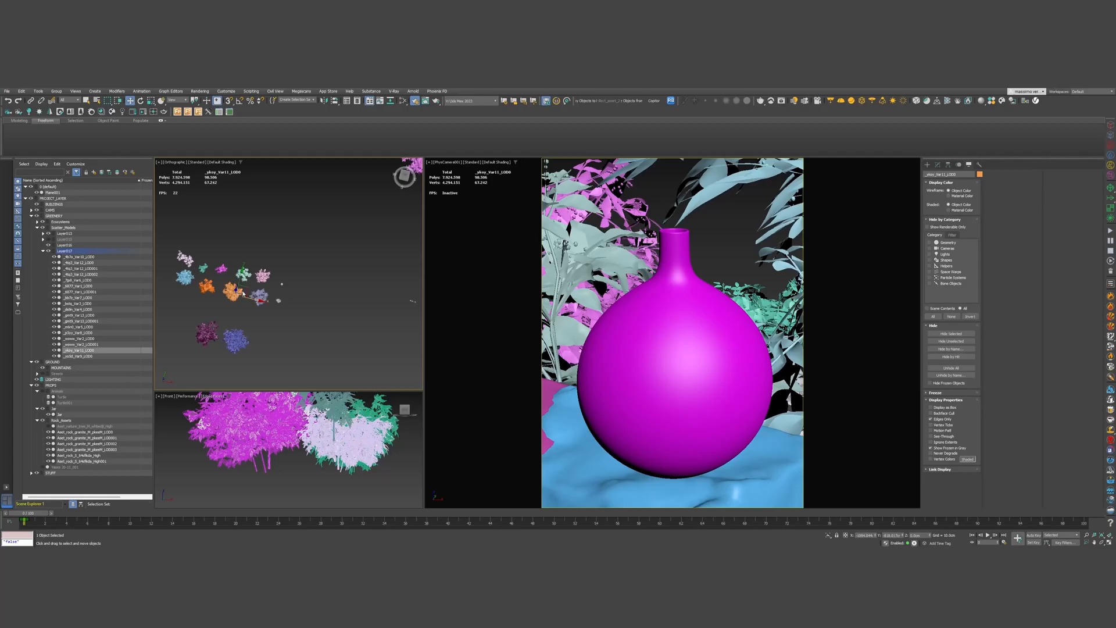
middle_click_drag(232, 292, 226, 328)
scroll(226, 329, "down", 2)
left_click_drag(228, 329, 340, 266)
left_click_drag(779, 245, 774, 367)
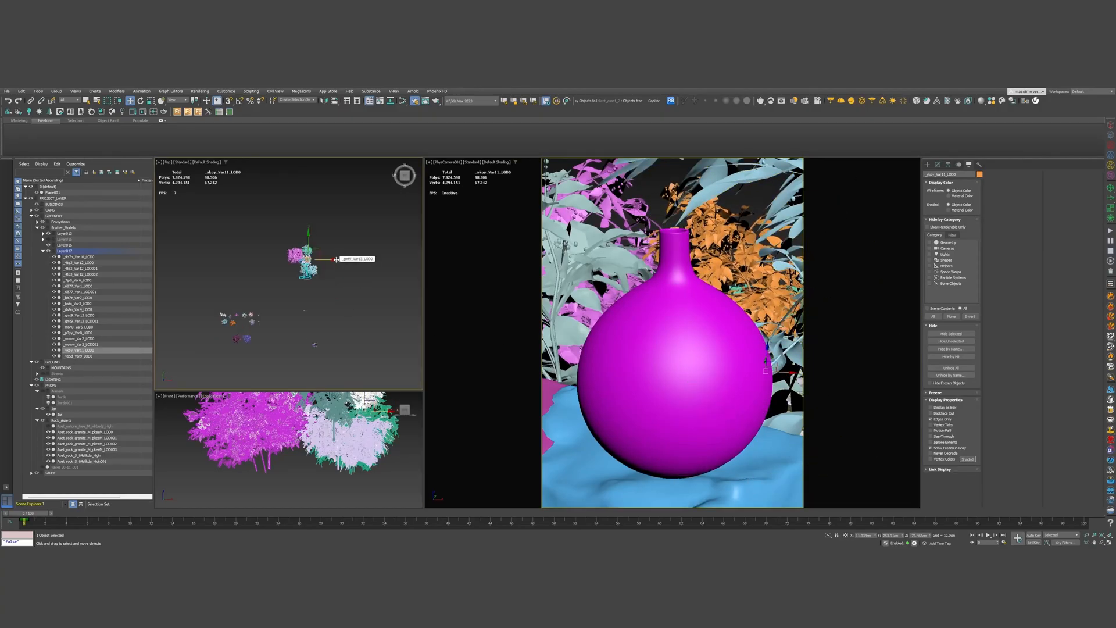
Shift the orange shrub outward beside the teal one and rotate it to reveal a different side
key("z")
scroll(325, 268, "down", 3)
left_click_drag(330, 268, 363, 204)
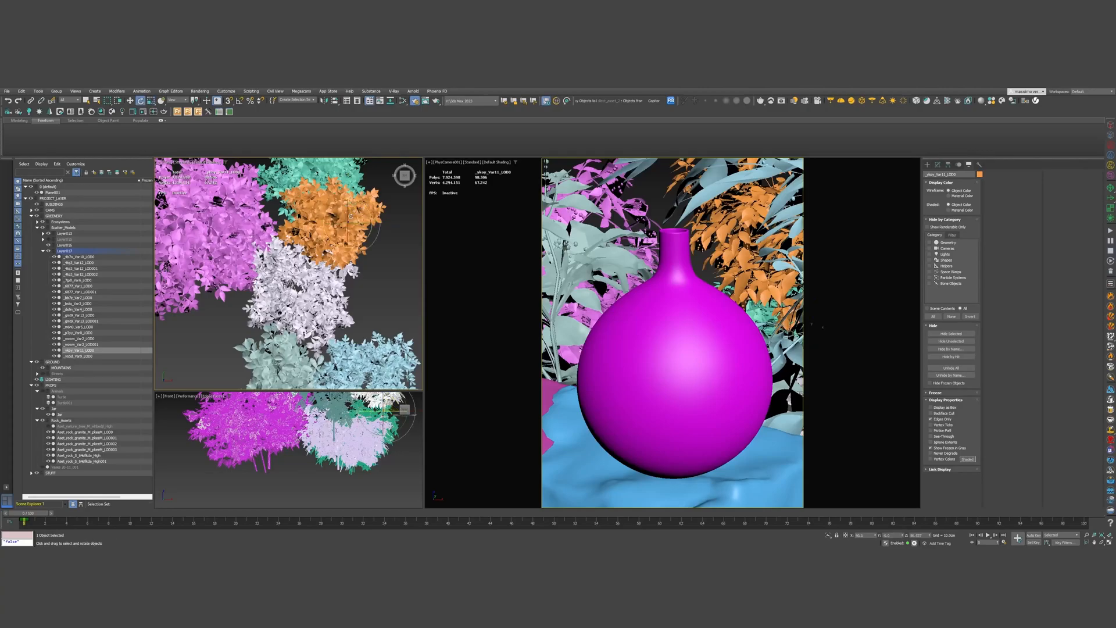
left_click_drag(332, 242, 393, 287)
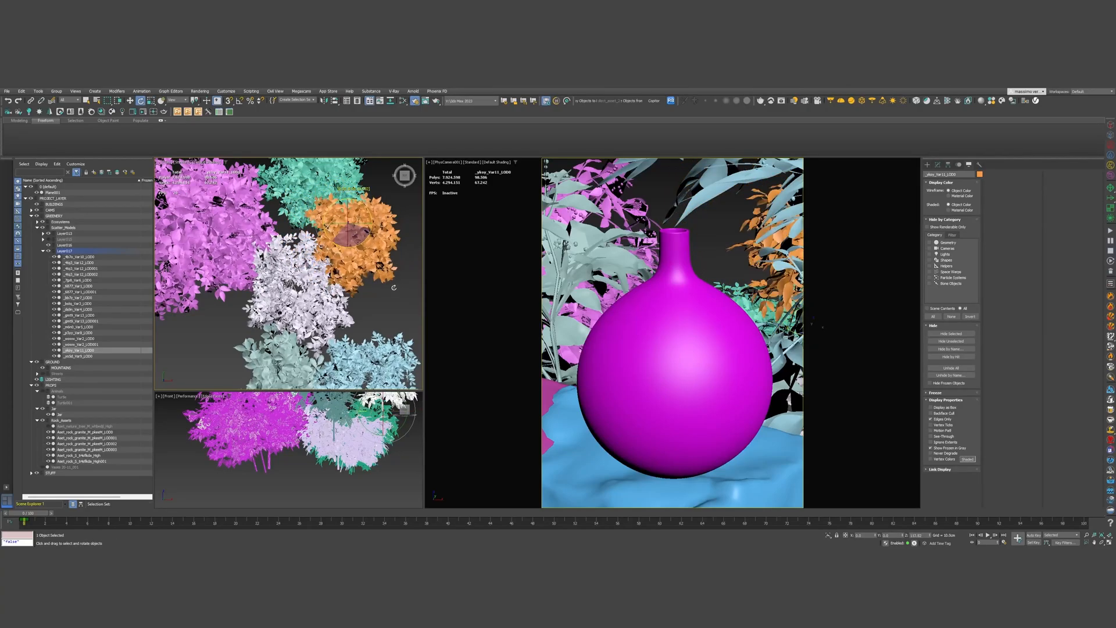
Fine-tune the orange shrub's position and height beside the jar, and shift the teal shrub behind it aside
mouse_move(357, 214)
left_mouse_down()
mouse_move(340, 249)
mouse_move(369, 258)
mouse_move(338, 225)
left_mouse_up()
right_click(818, 317)
left_click_drag(775, 313, 773, 340)
mouse_move(337, 226)
left_mouse_down()
mouse_move(362, 219)
mouse_move(297, 199)
mouse_move(350, 203)
mouse_move(338, 205)
mouse_move(347, 219)
left_mouse_up()
left_click(325, 182)
left_click_drag(323, 182, 298, 176)
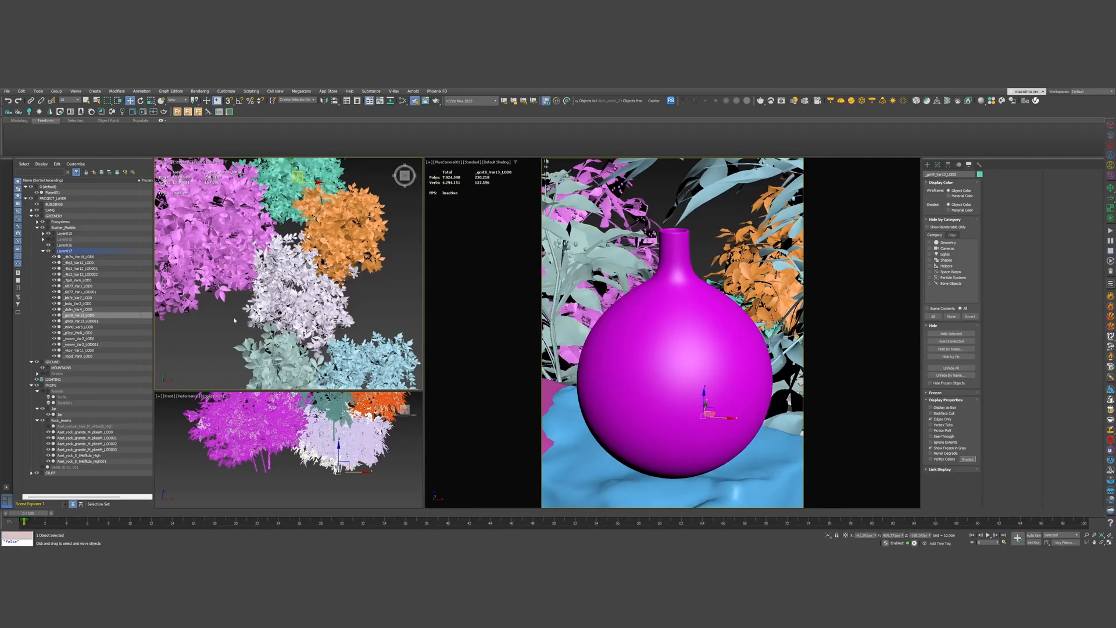
Bring the pale pink plant _mbkd_Var5_LOD0 beside the orange shrub and lower it in the camera view behind the jar
scroll(230, 321, "down", 5)
middle_click_drag(232, 320, 318, 294)
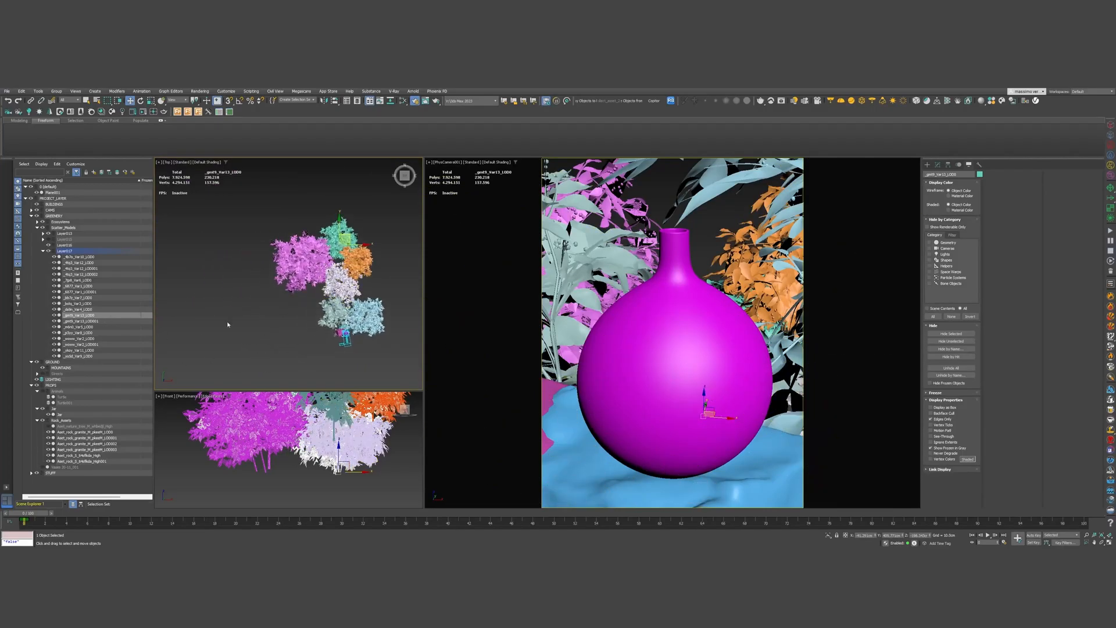
left_click(70, 327)
scroll(279, 302, "down", 5)
scroll(205, 363, "up", 3)
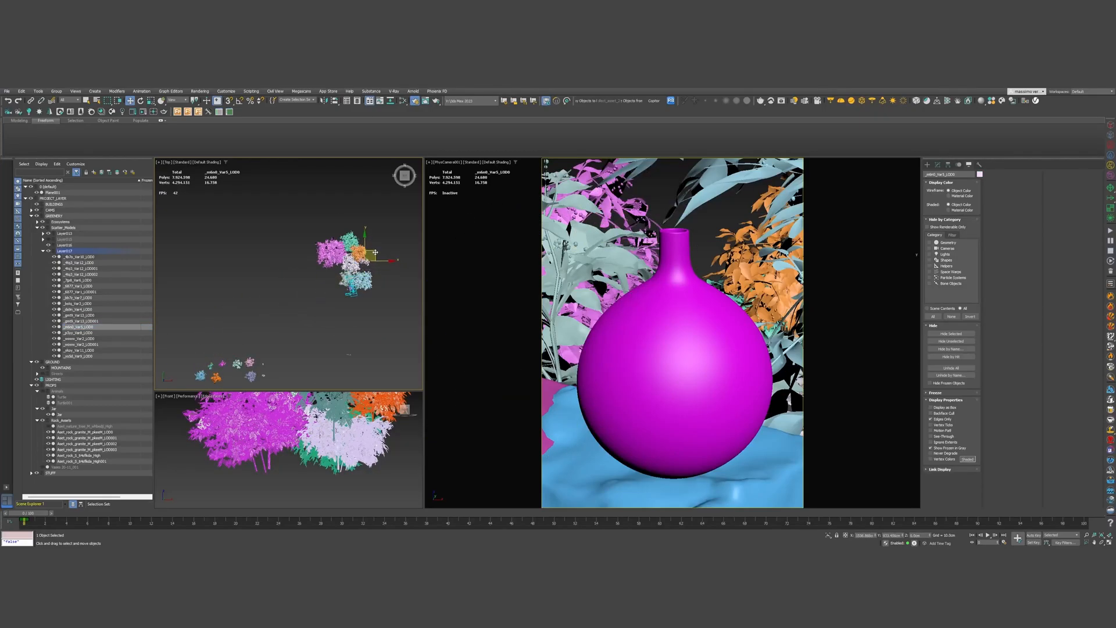
left_click_drag(369, 258, 363, 257)
left_click_drag(718, 250, 727, 319)
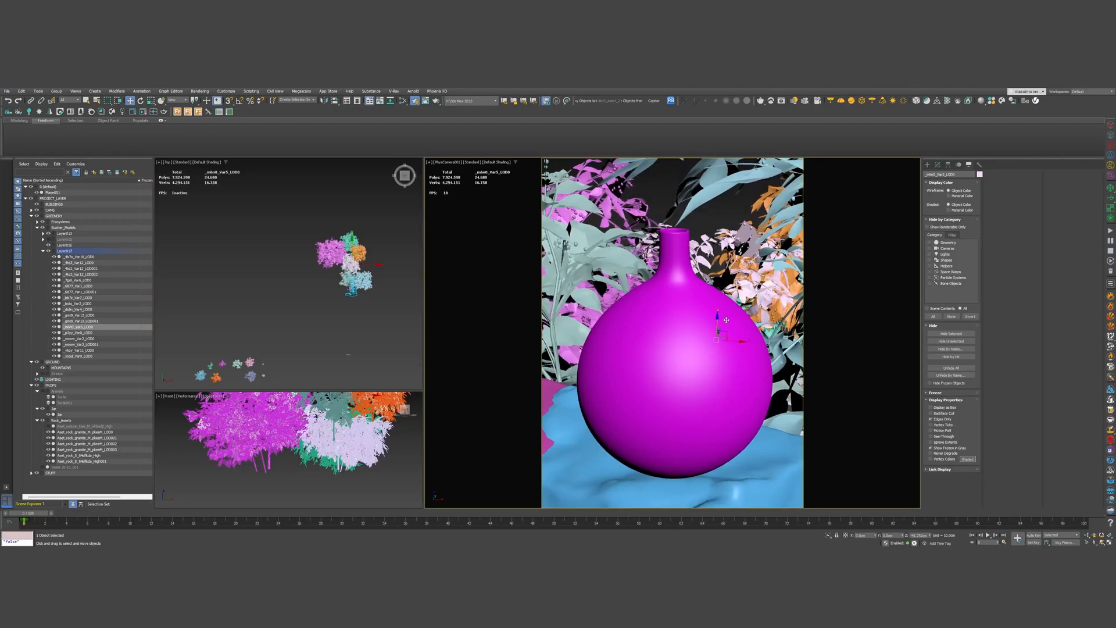
Move the pale pink plant nearer to the camera and raise it in the camera view
scroll(367, 251, "up", 5)
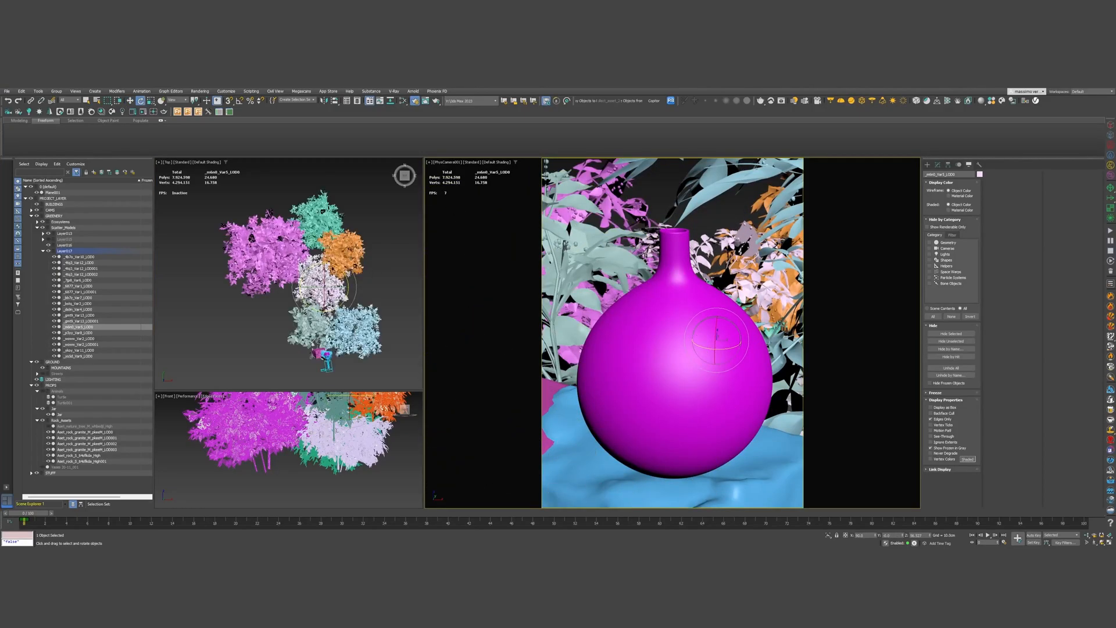
left_click_drag(346, 274, 342, 303)
right_click(494, 351)
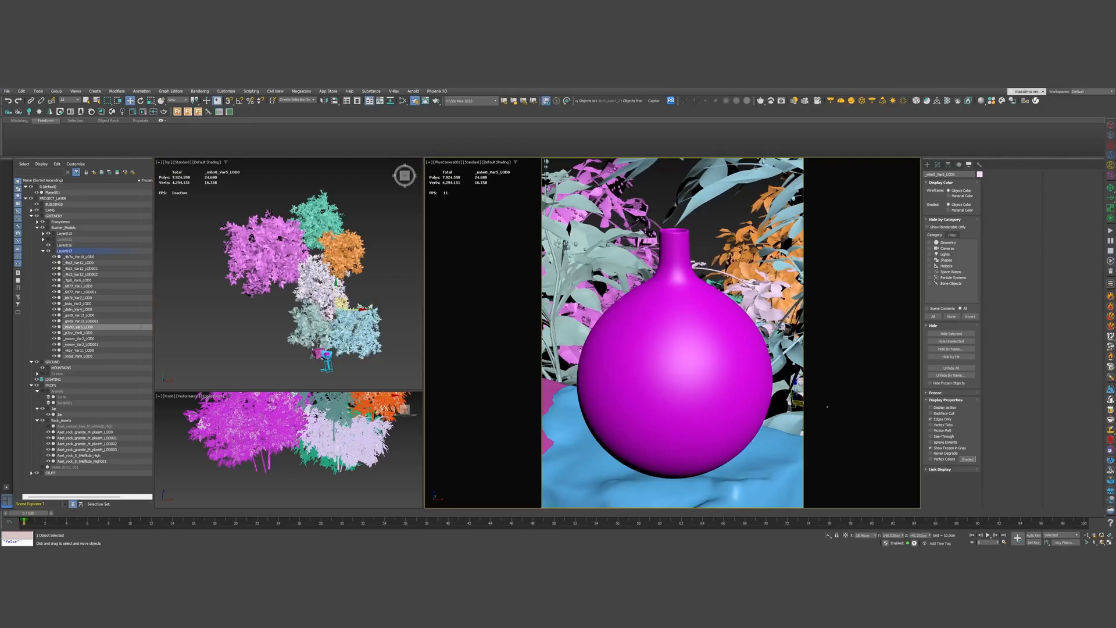
left_click_drag(794, 391, 801, 335)
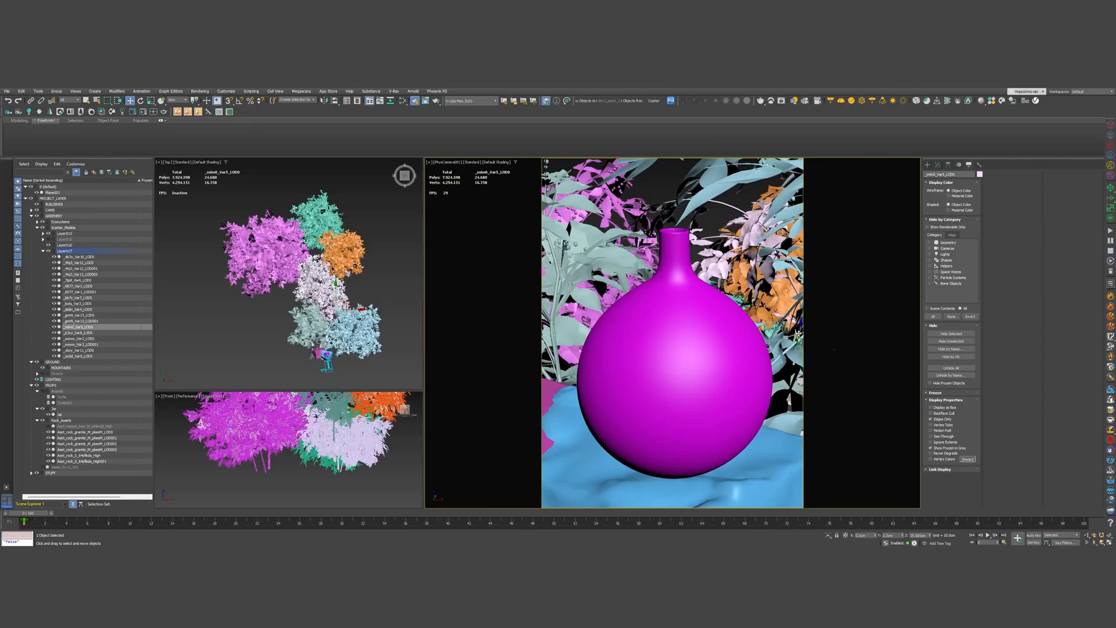
right_click(354, 341)
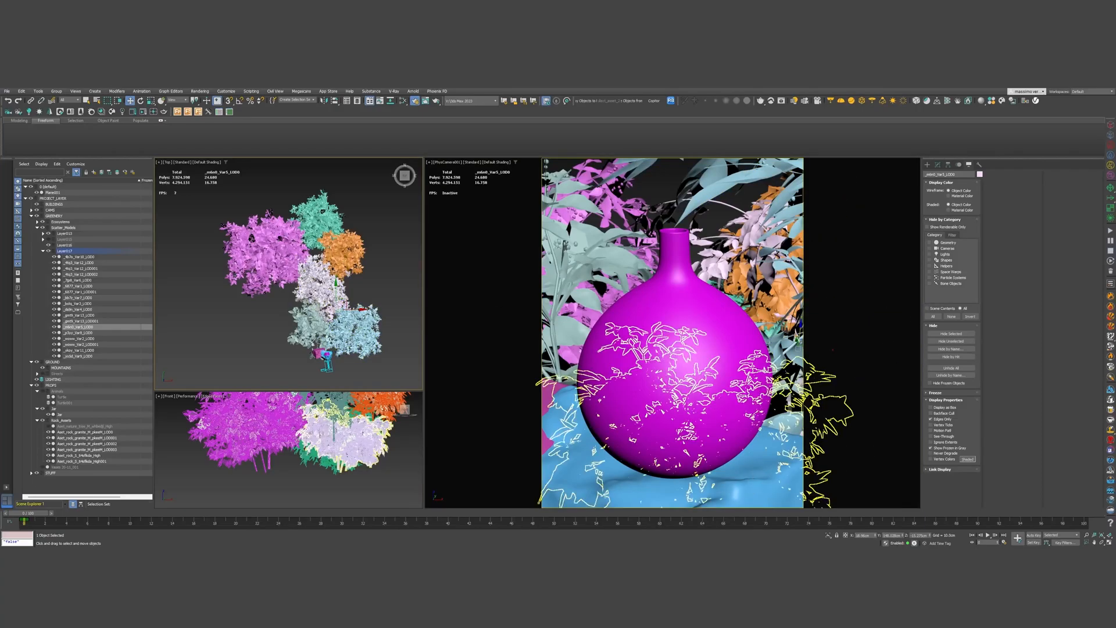
Move the pale pink plant past the rocks to the foreground, between the jar and the camera
scroll(336, 342, "up", 2)
middle_click_drag(337, 337, 326, 307)
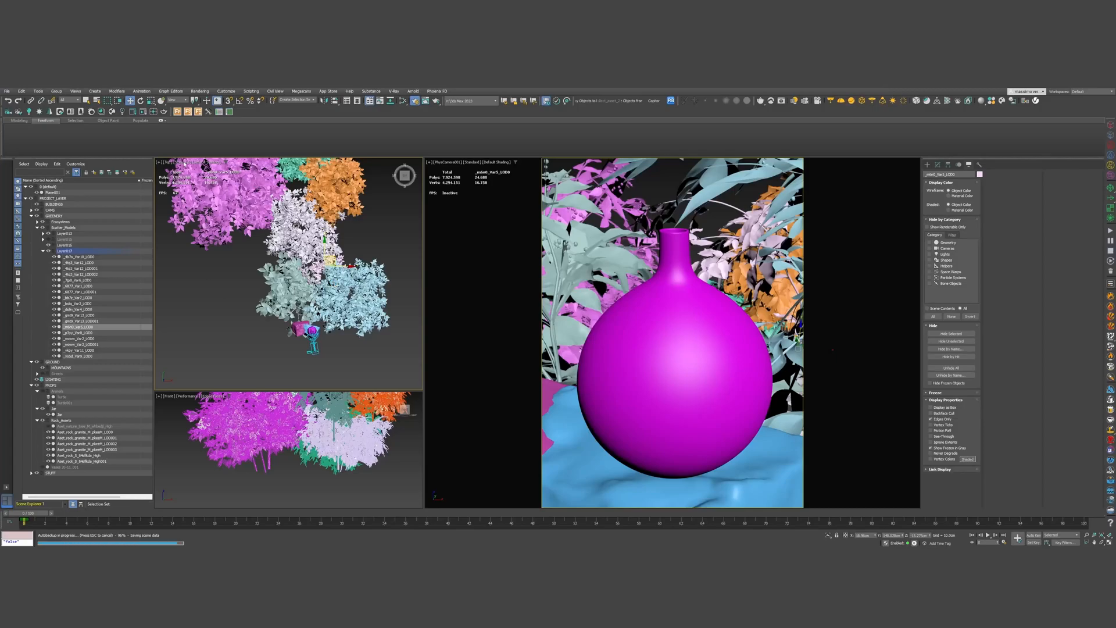
left_click_drag(331, 261, 343, 345)
scroll(311, 343, "up", 4)
scroll(339, 340, "up", 4)
key("w")
left_click_drag(354, 299, 327, 348)
Raise the pale pink plant in the front view and adjust its position so its leaves overhang the jar's neck
right_click(314, 433)
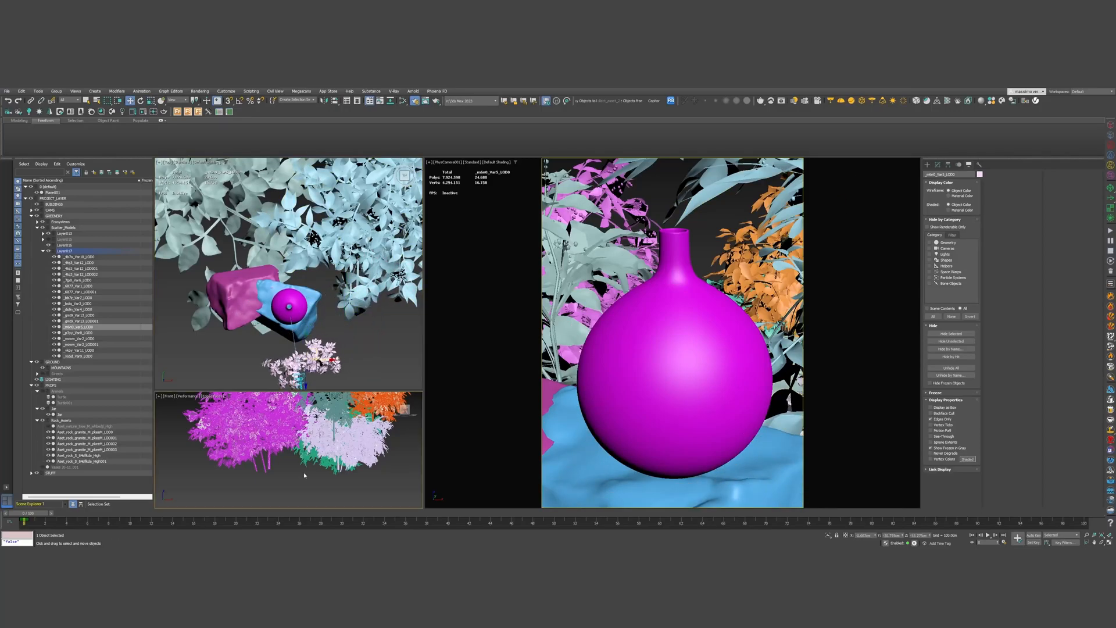
key("z")
left_click_drag(307, 476, 298, 340)
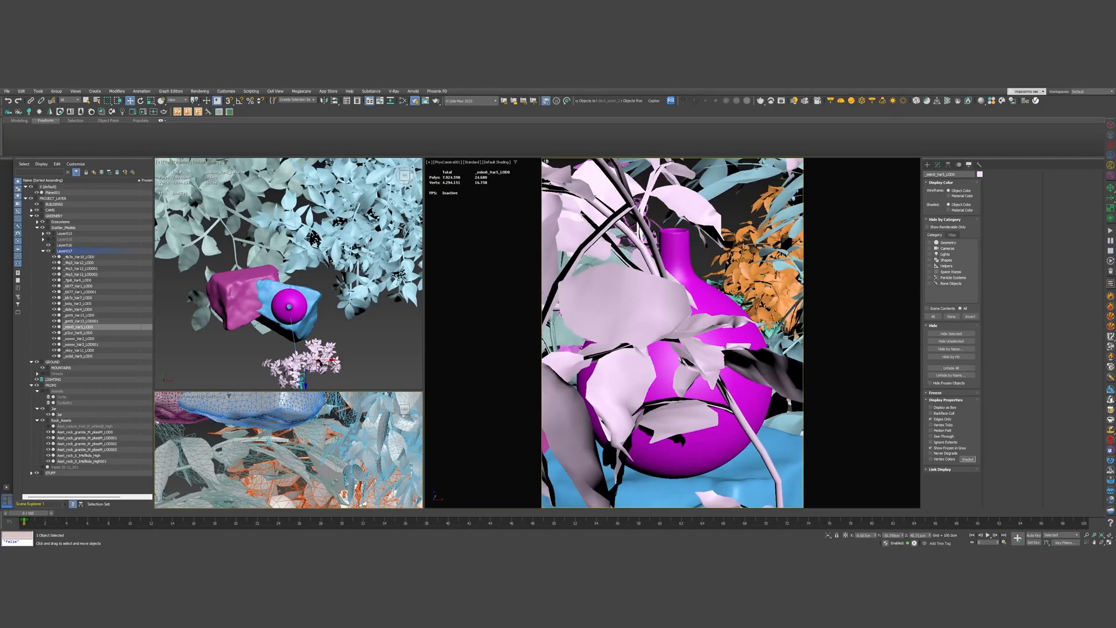
middle_click_drag(297, 362, 276, 313)
scroll(278, 311, "up", 3)
left_click_drag(290, 303, 299, 277)
right_click(296, 459)
key("z")
left_click_drag(280, 477, 280, 453)
Rotate the pale pink foreground plant, shift it away from the jar, and fine-tune its height in the front view
scroll(219, 399, "up", 4)
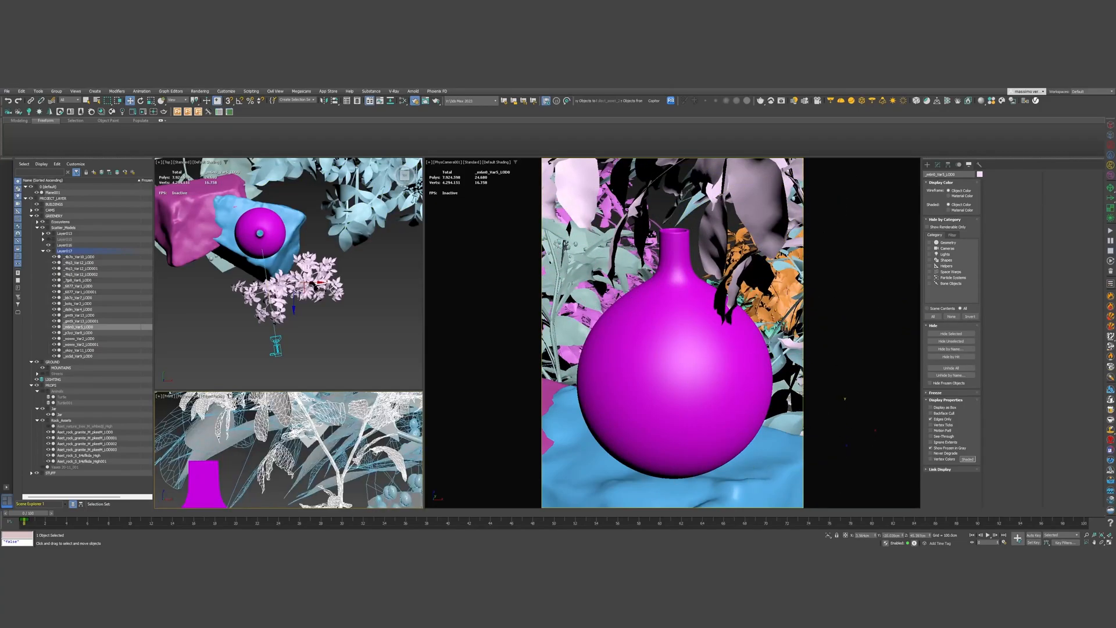
scroll(287, 276, "up", 3)
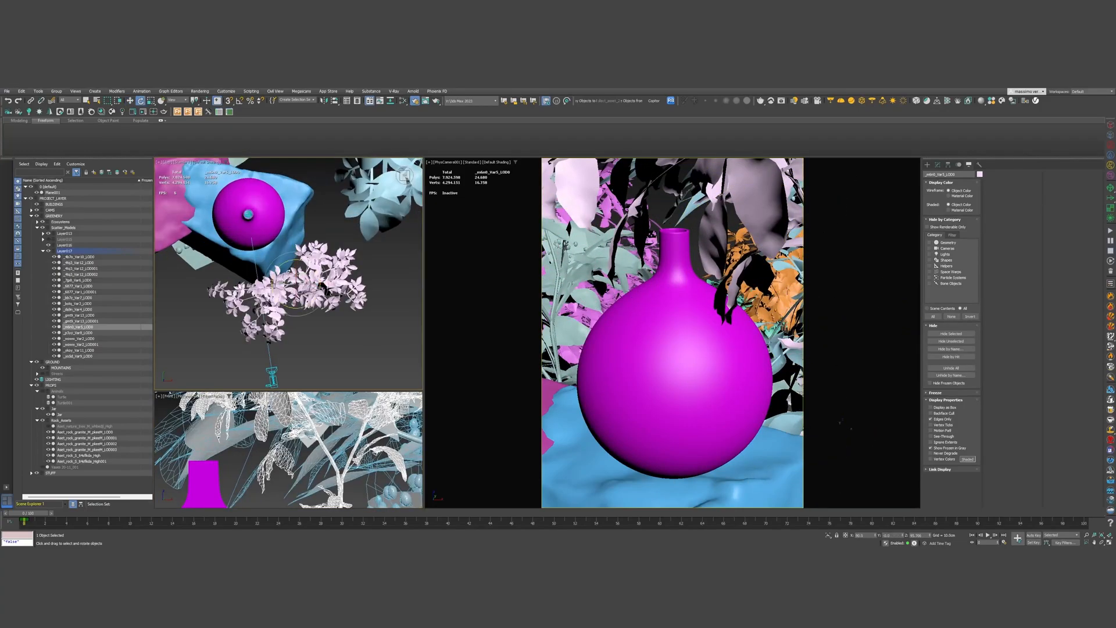
left_click_drag(302, 260, 332, 328)
left_click_drag(307, 277, 329, 318)
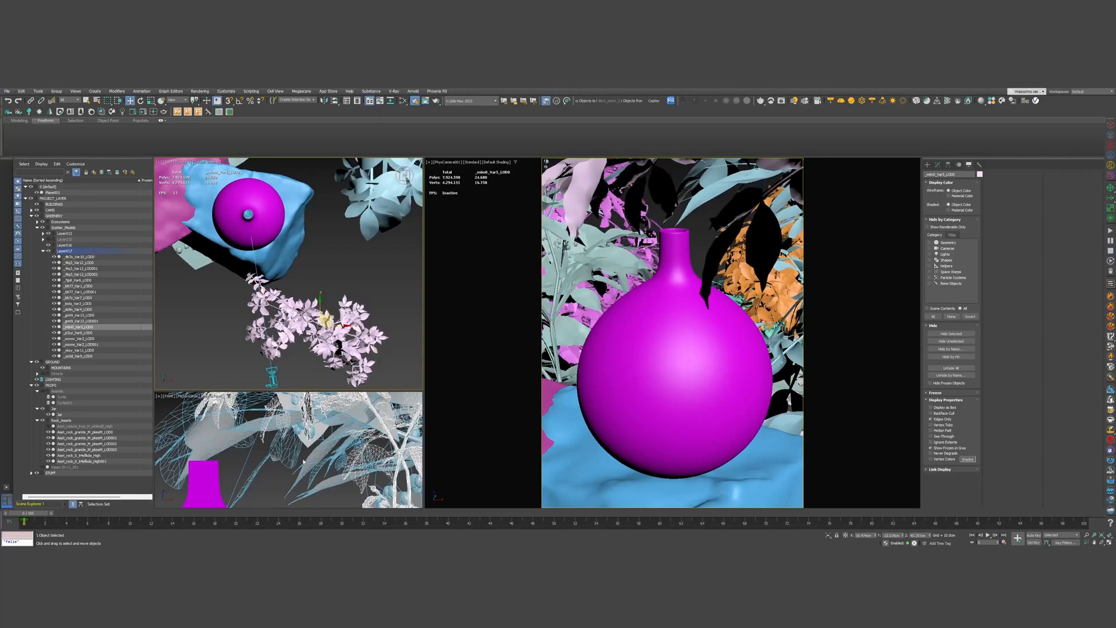
scroll(247, 466, "down", 5)
left_click_drag(302, 480, 301, 476)
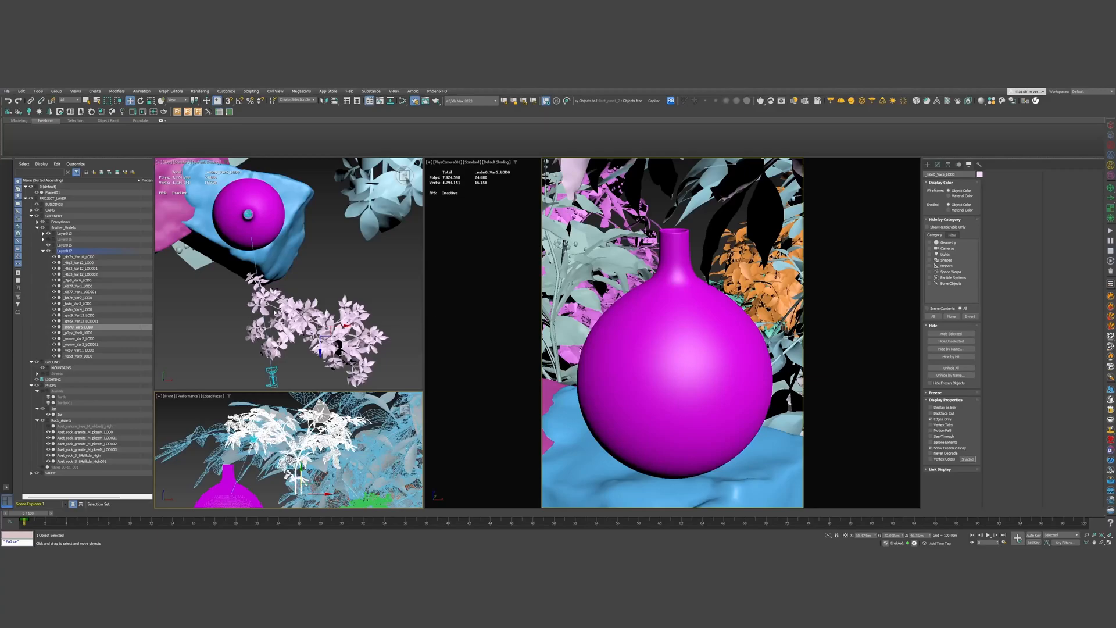
Move the small magenta plant from the collection to the shrubs grouped around the jar
middle_click_drag(280, 281, 294, 286)
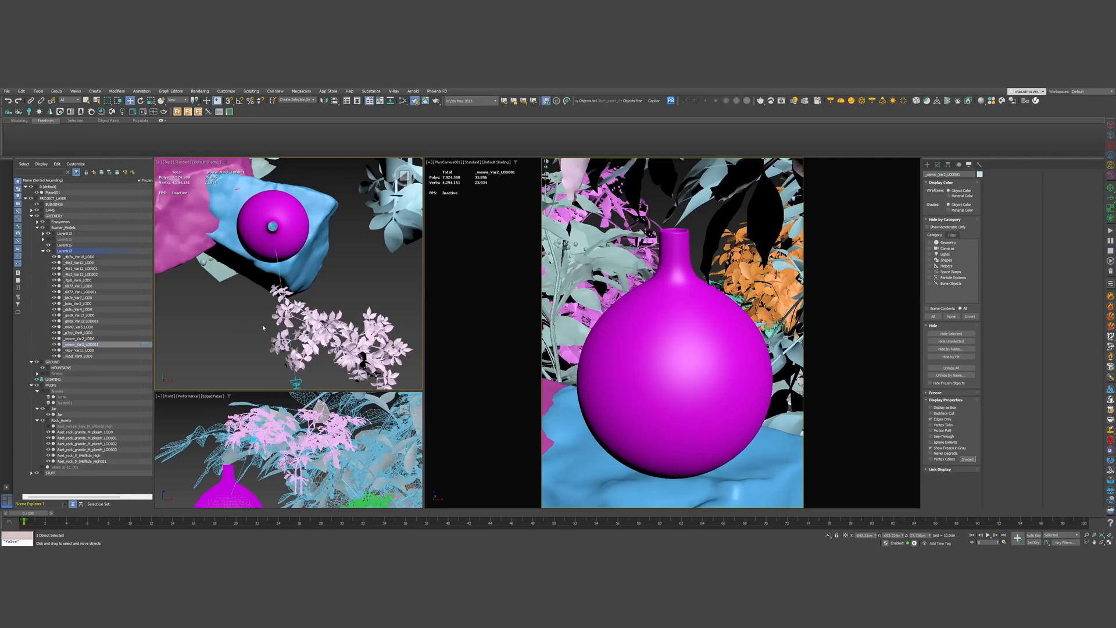
key("z")
scroll(280, 314, "down", 3)
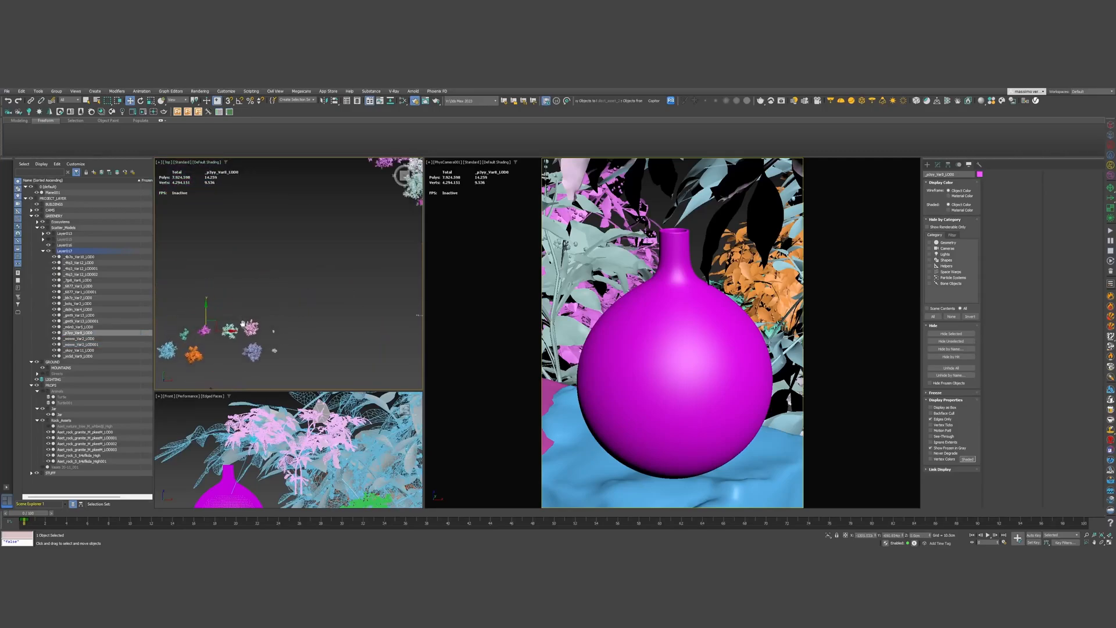
scroll(237, 327, "down", 2)
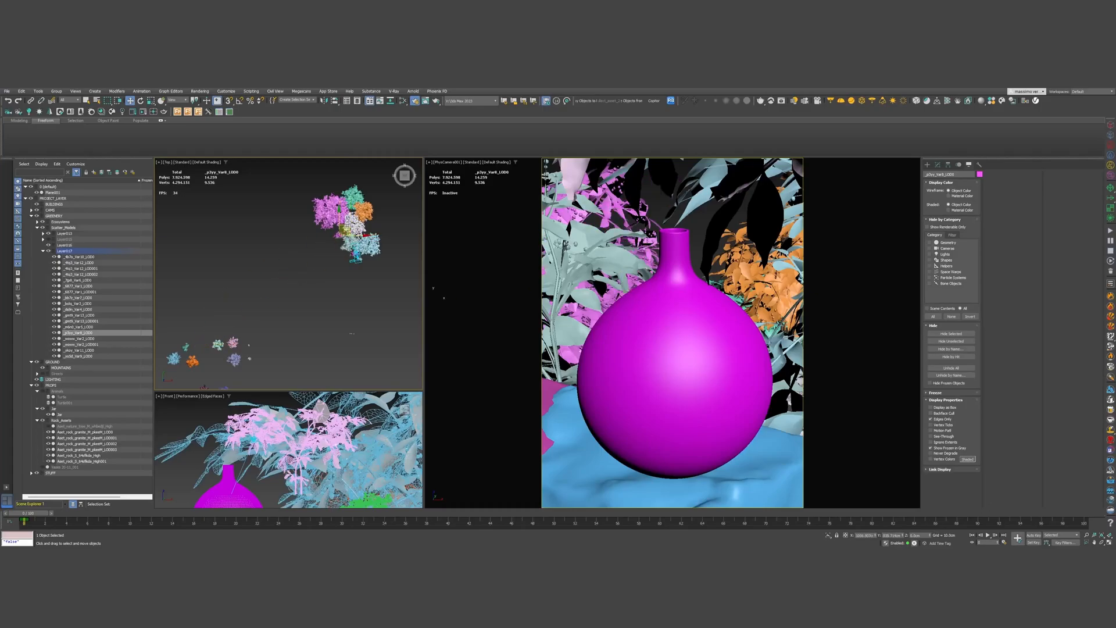
left_click_drag(357, 230, 334, 252)
Select the pale green plant _7gp8_Var6_LOD0 in the collection and bring it to the shrubs near the jar
middle_click_drag(249, 355, 323, 262, "alt")
scroll(329, 311, "down", 3)
left_click(331, 260)
scroll(331, 259, "down", 5)
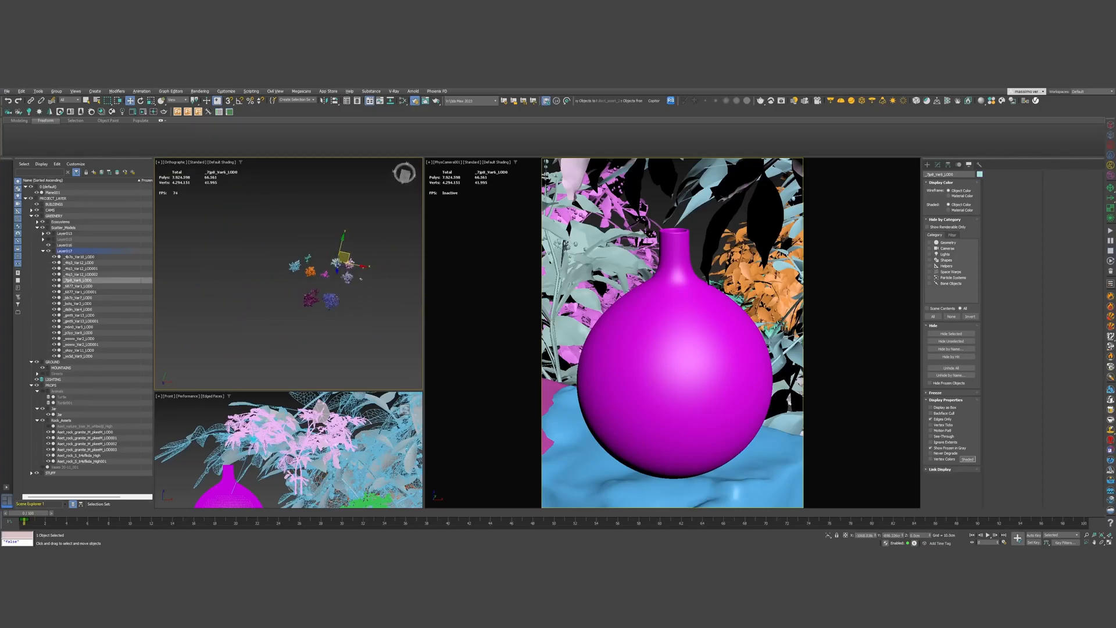
key("t")
key("z")
scroll(342, 280, "down", 10)
middle_click_drag(349, 275, 270, 303)
scroll(270, 303, "down", 5)
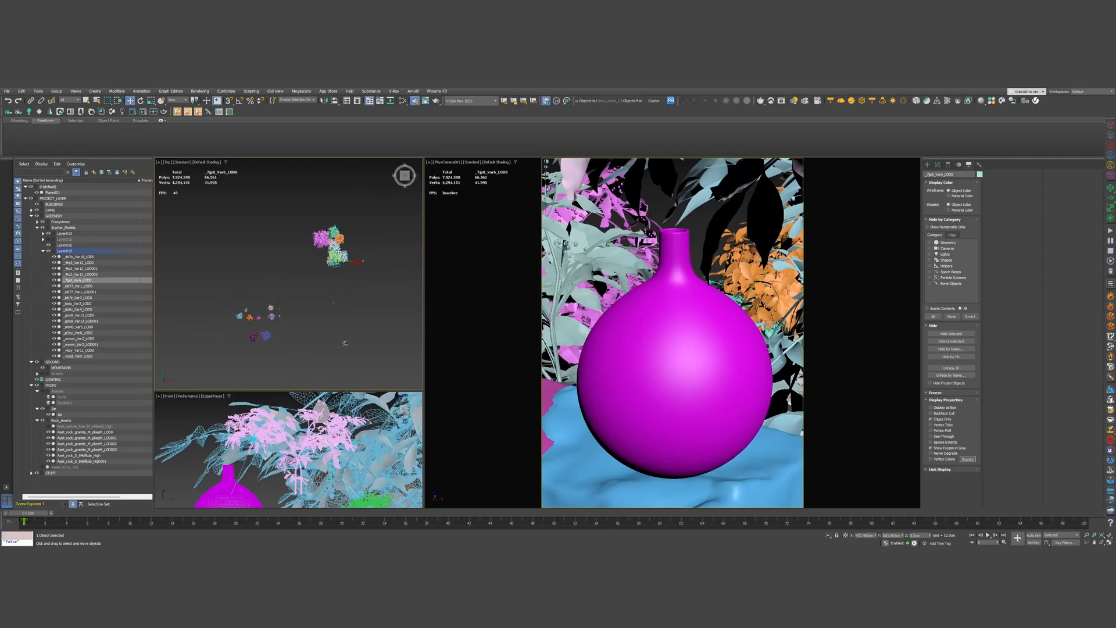
Position the pale green plant behind the jar and lower it in the camera view
scroll(337, 241, "up", 8)
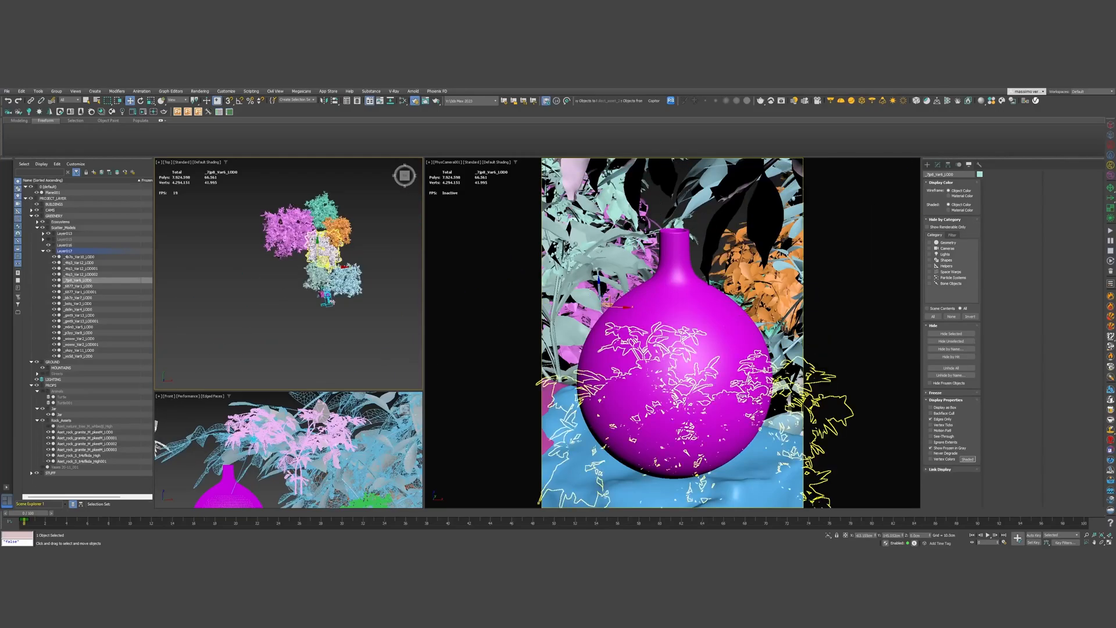
left_click_drag(321, 260, 328, 272)
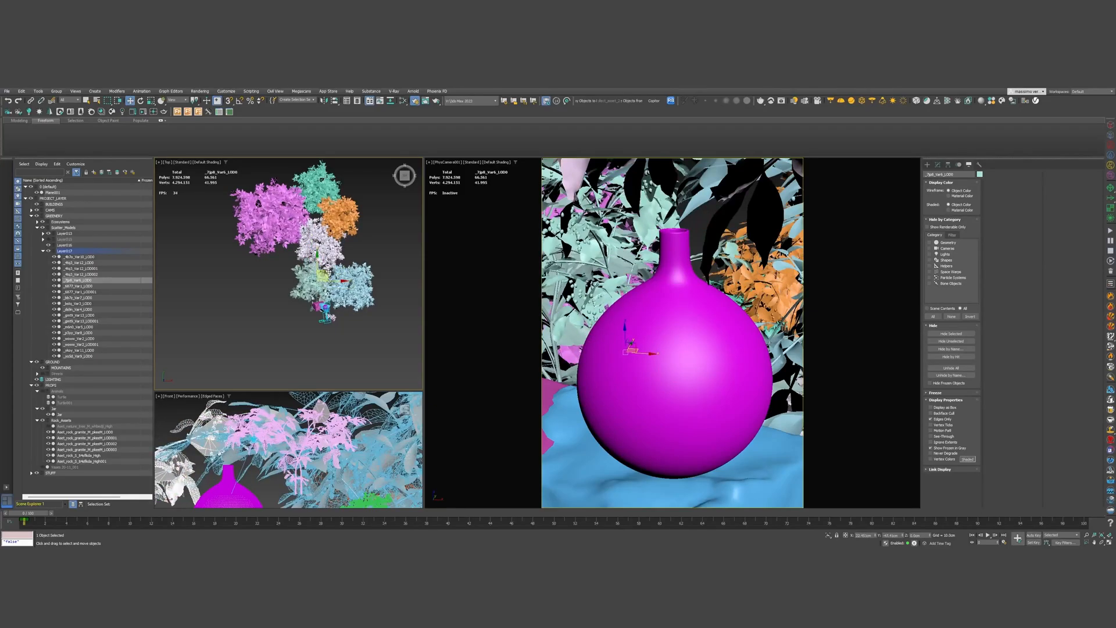
left_click_drag(632, 351, 628, 457)
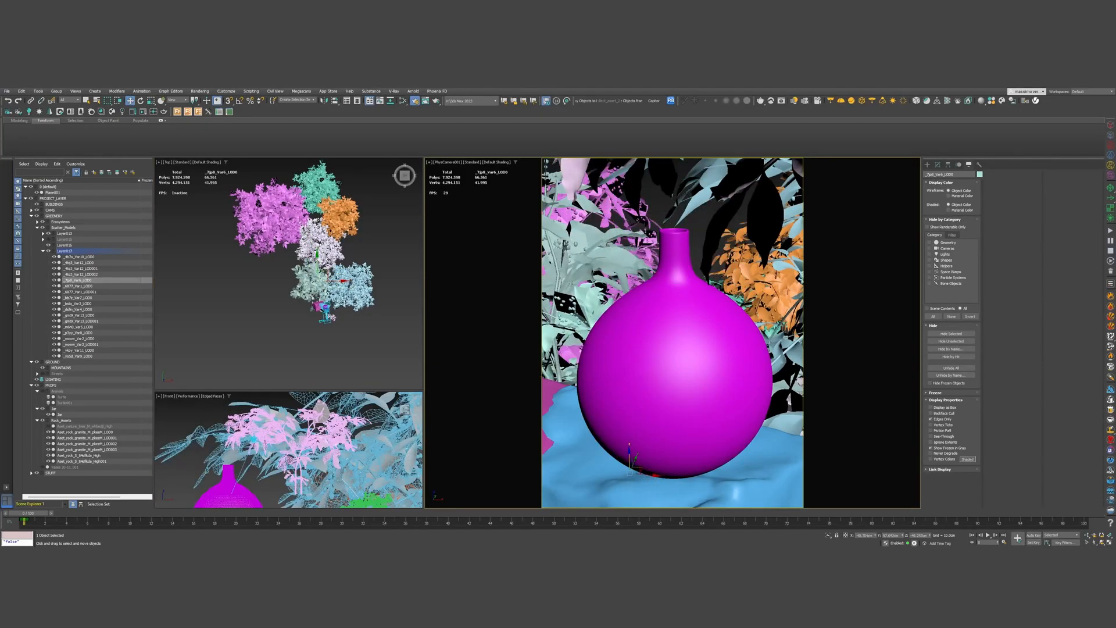
Scale down the pale green plant, move it close behind the magenta rock, and adjust its height
scroll(312, 289, "up", 7)
key("r")
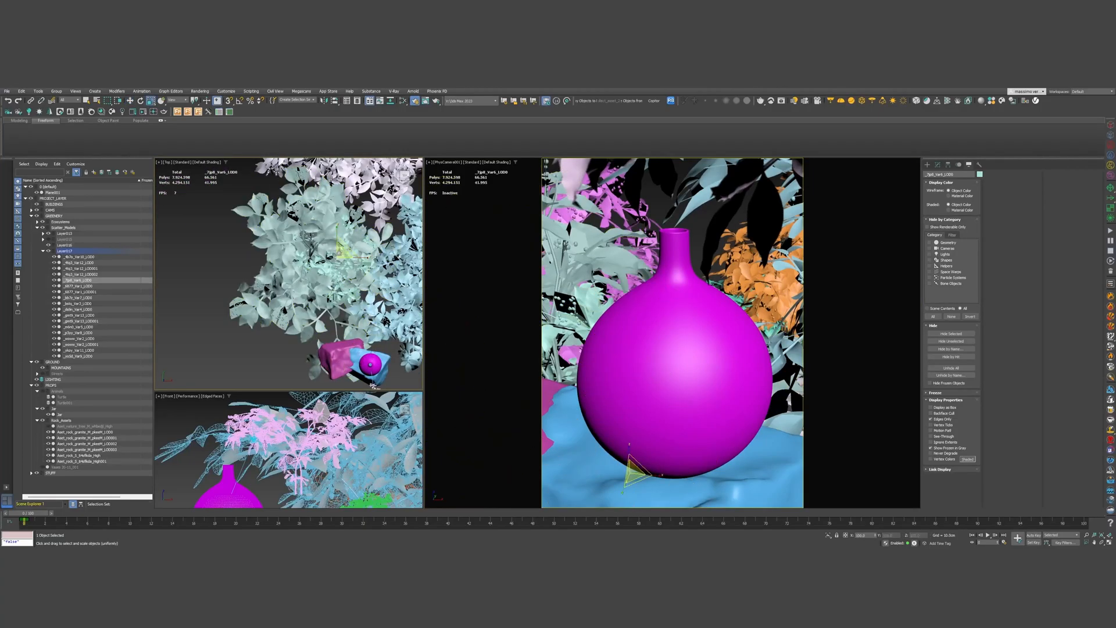
left_click_drag(340, 252, 332, 293)
key("w")
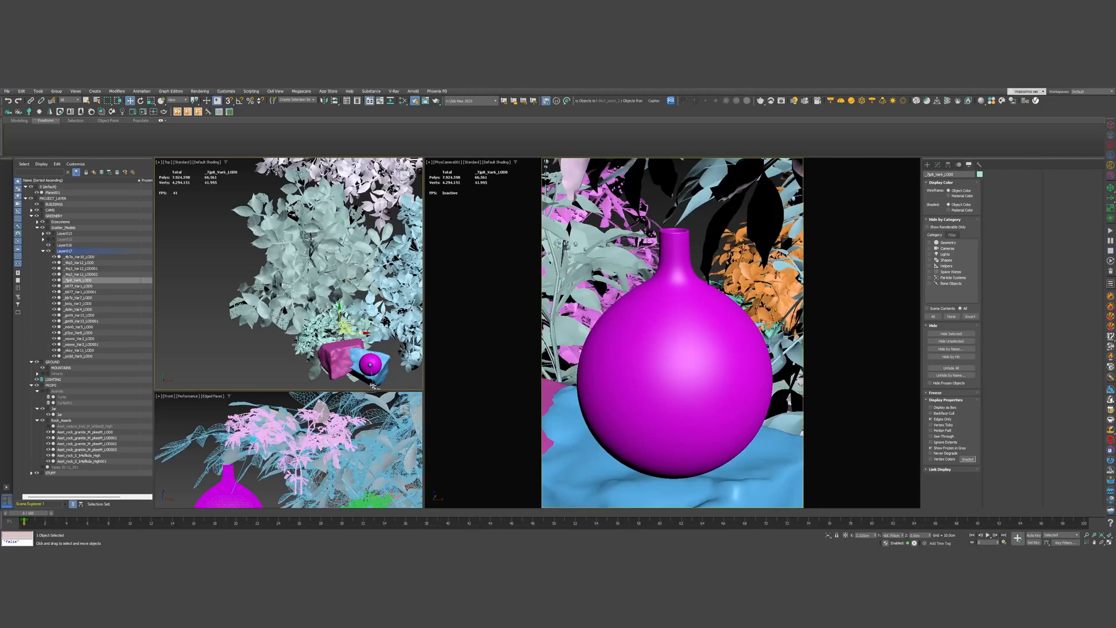
middle_click_drag(349, 321, 360, 263, "alt")
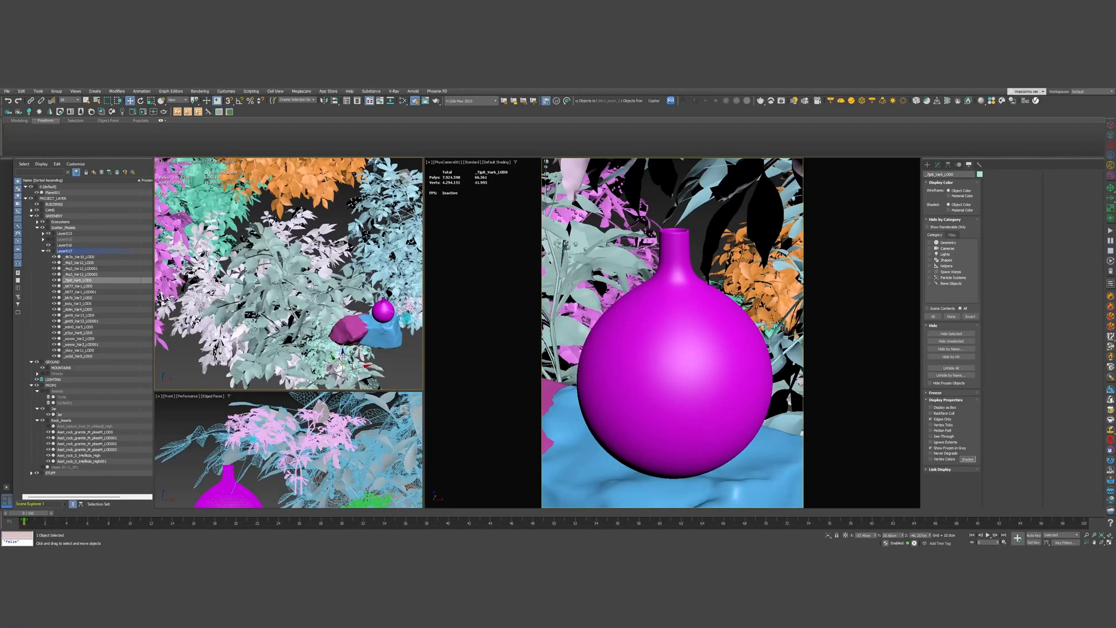
left_click_drag(347, 330, 347, 319)
Rotate the pale green plant by the magenta rock and refine its position and size
scroll(348, 319, "up", 6)
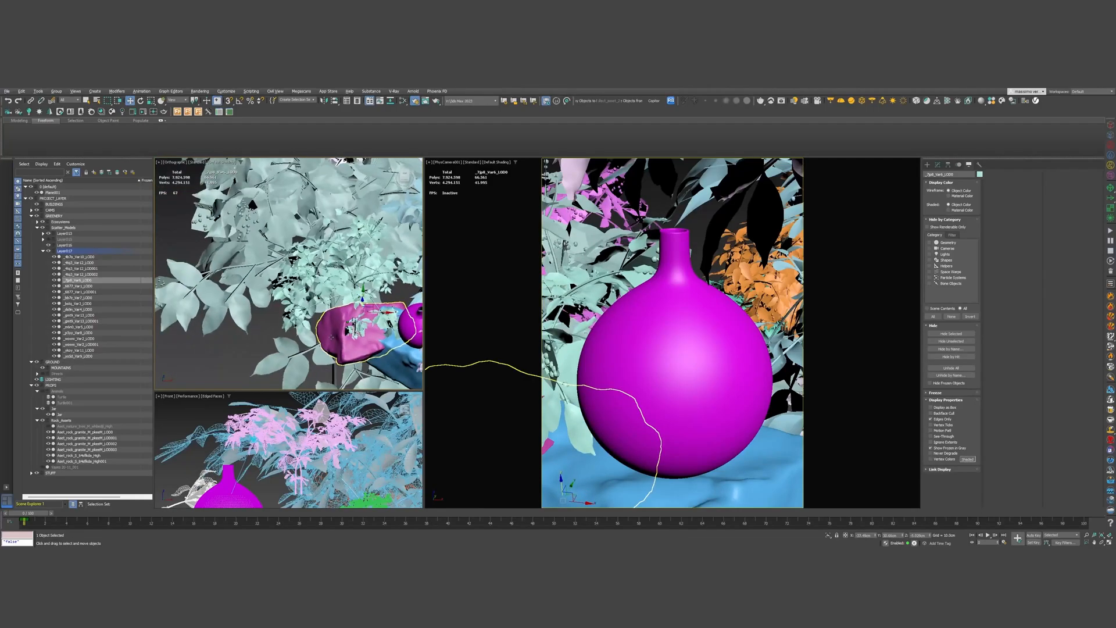
key("e")
left_click_drag(372, 325, 420, 336)
key("w")
left_click_drag(374, 298, 376, 285)
middle_click_drag(376, 286, 330, 292, "alt")
key("j")
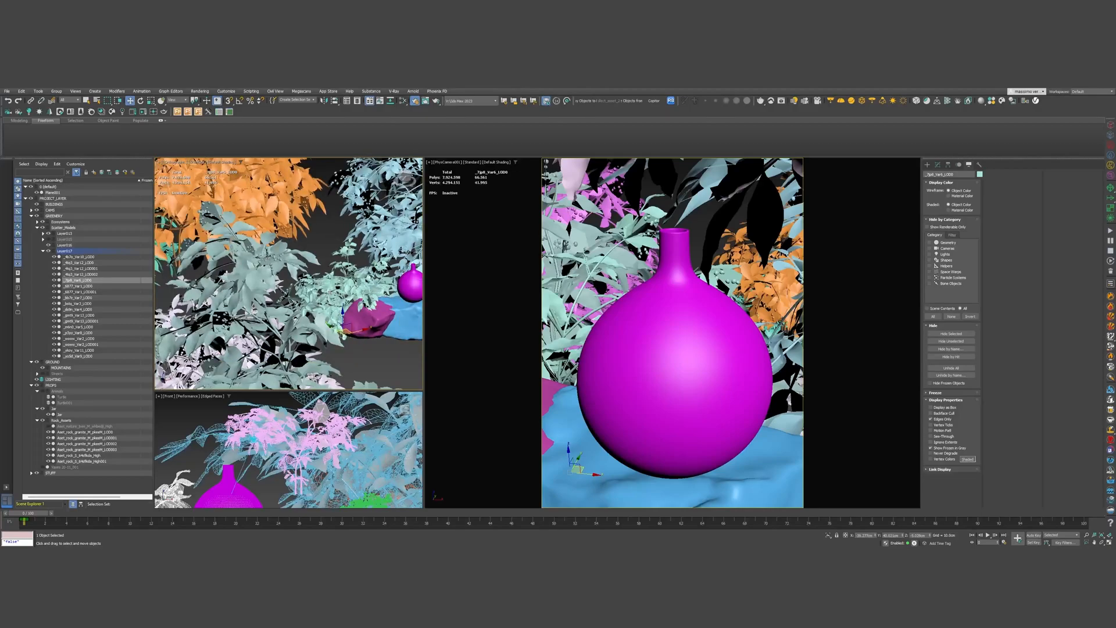
left_click_drag(338, 332, 341, 341)
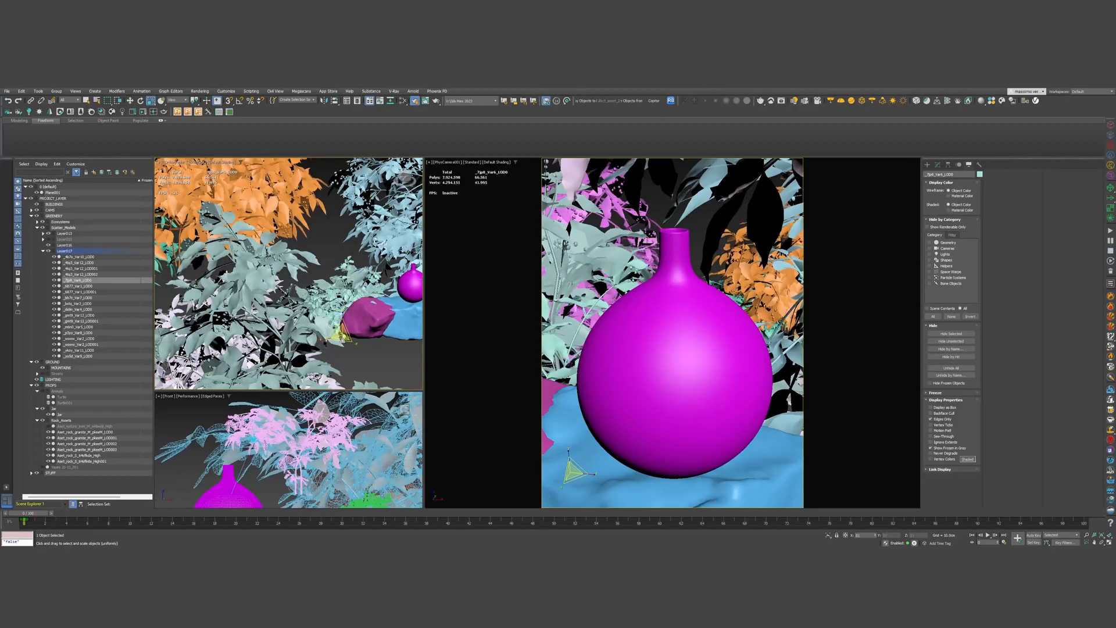
Rotate the pale green plant again and shift it sideways behind the magenta rock
key("e")
left_click_drag(343, 347, 396, 343)
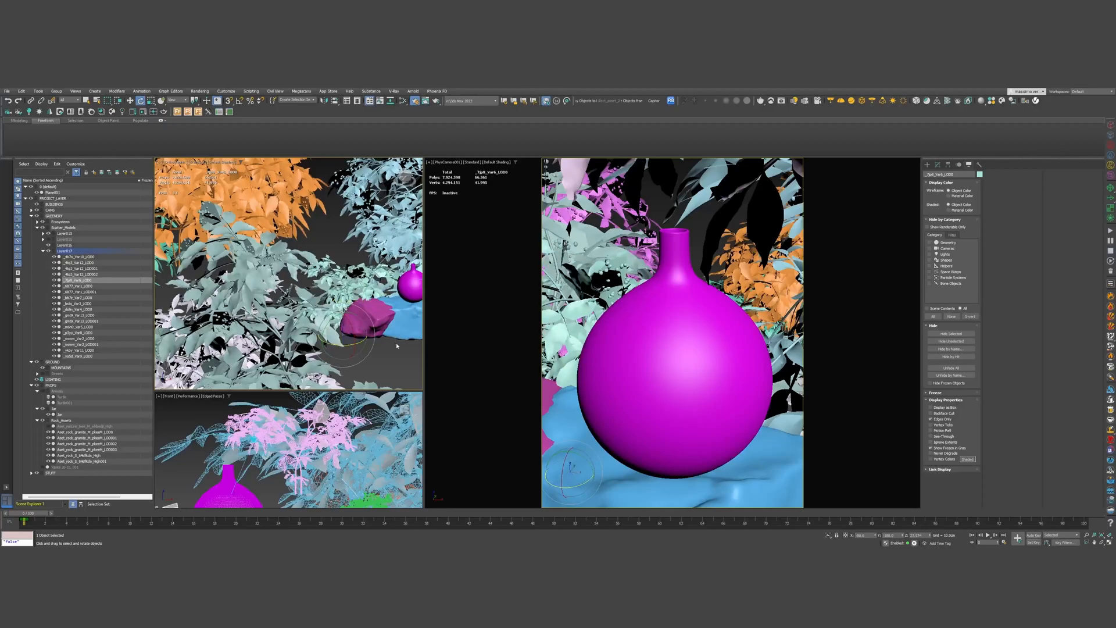
key("z")
left_click_drag(355, 263, 336, 262)
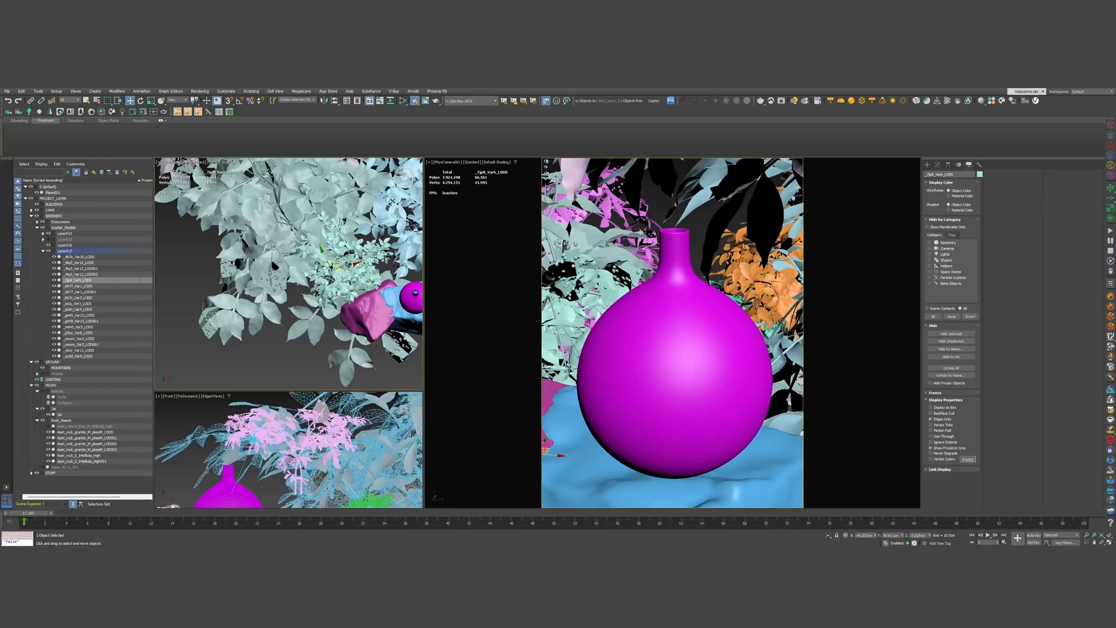
Lower the pale green plant slightly behind the magenta rock in the camera view
mouse_move(540, 428)
left_mouse_down()
mouse_move(528, 454)
mouse_move(524, 444)
left_mouse_up()
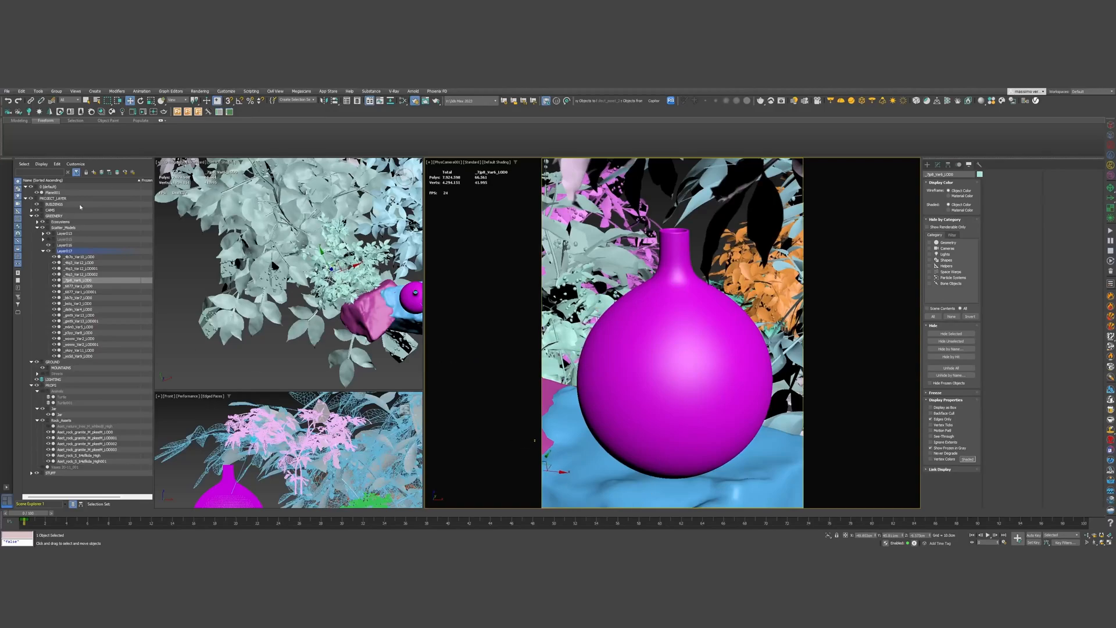
Move the dark blue tree from the unplaced models to behind the background trees and lower it in the camera view
scroll(295, 293, "down", 10)
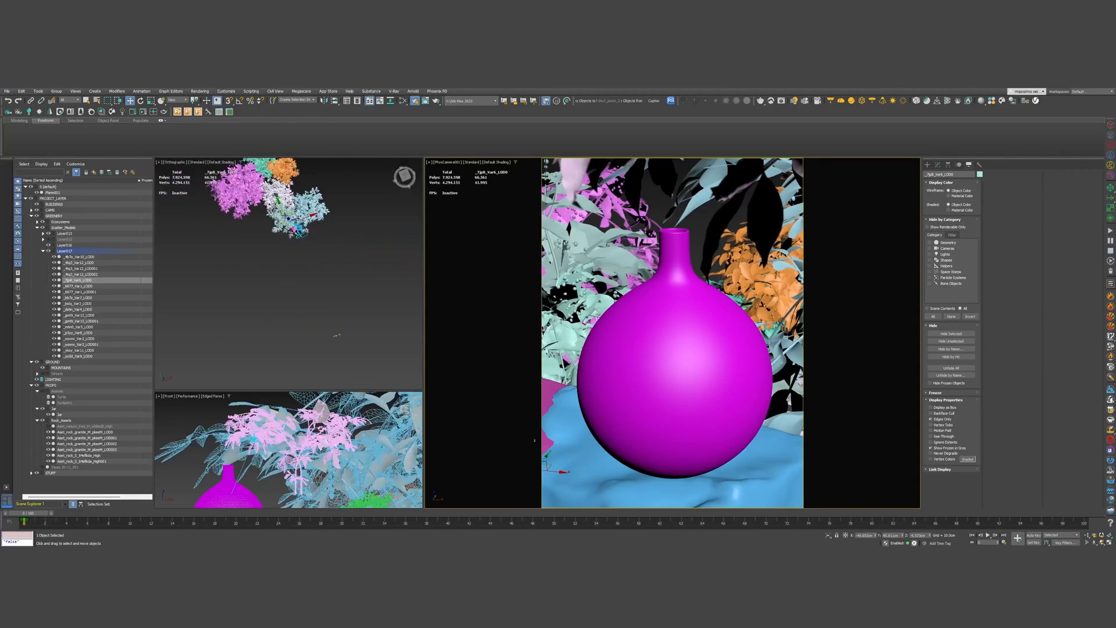
left_click(239, 368)
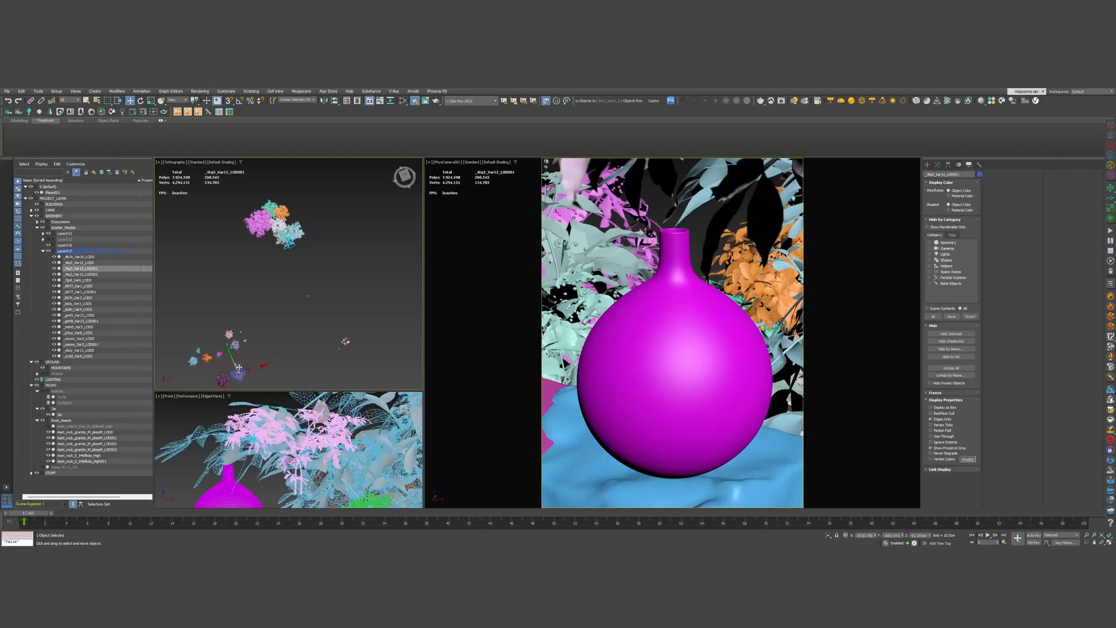
left_click_drag(263, 295, 263, 174)
key("w")
right_click(692, 266)
right_click(673, 242)
left_click(692, 251)
left_click_drag(693, 251, 697, 309)
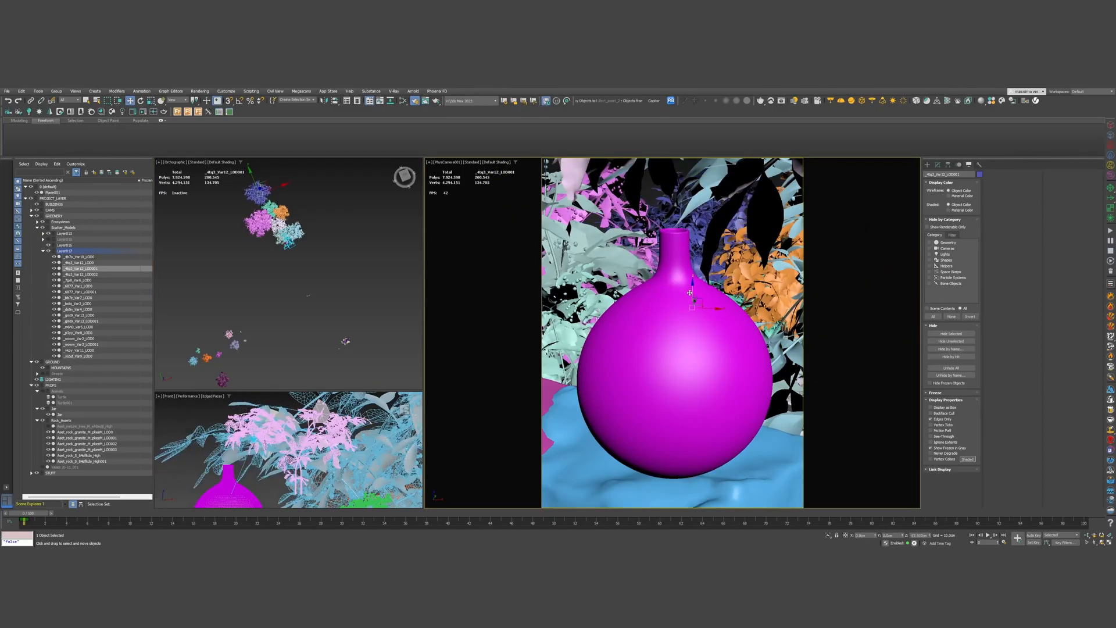
Rotate the dark blue tree and shift it sideways and vertically behind the jar's neck
scroll(267, 232, "up", 3)
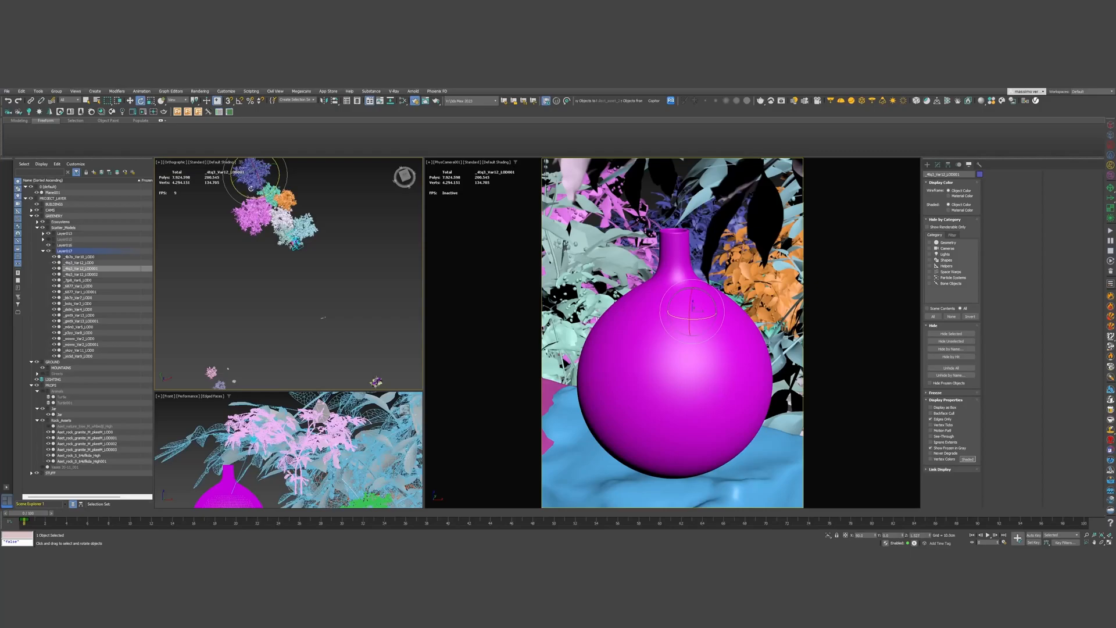
left_click_drag(693, 308, 686, 313)
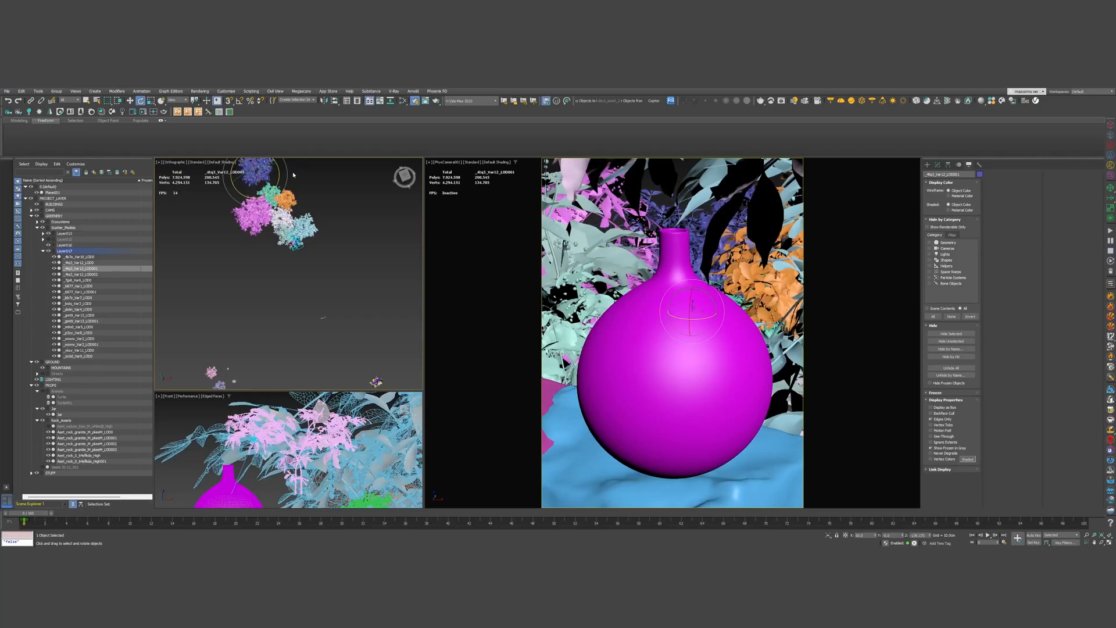
scroll(323, 317, "down", 2)
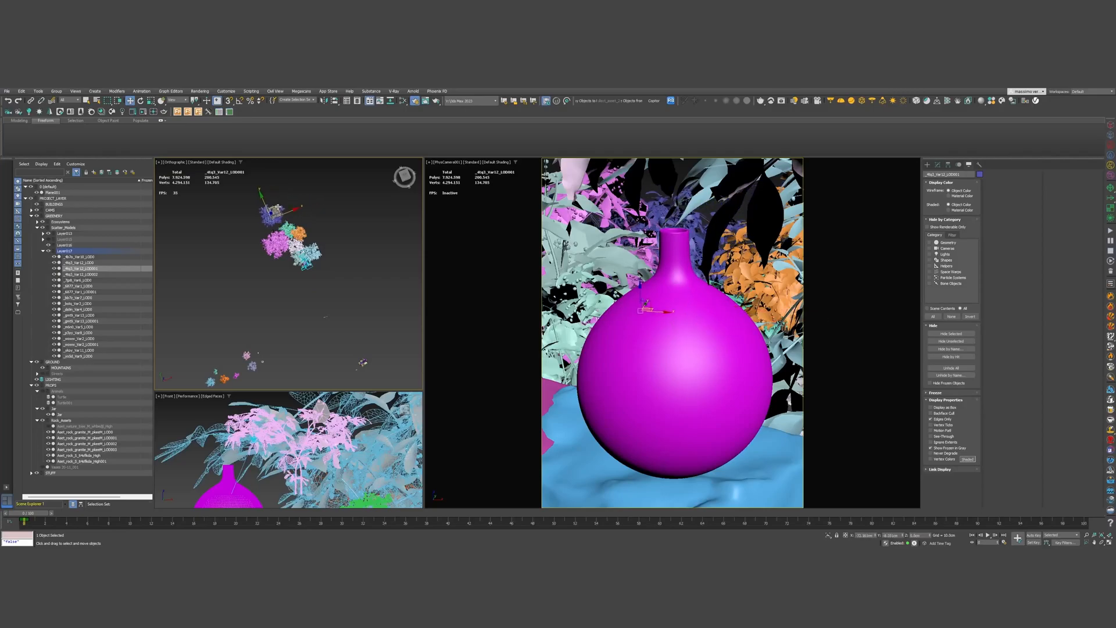
right_click(665, 307)
left_click_drag(718, 297, 721, 279)
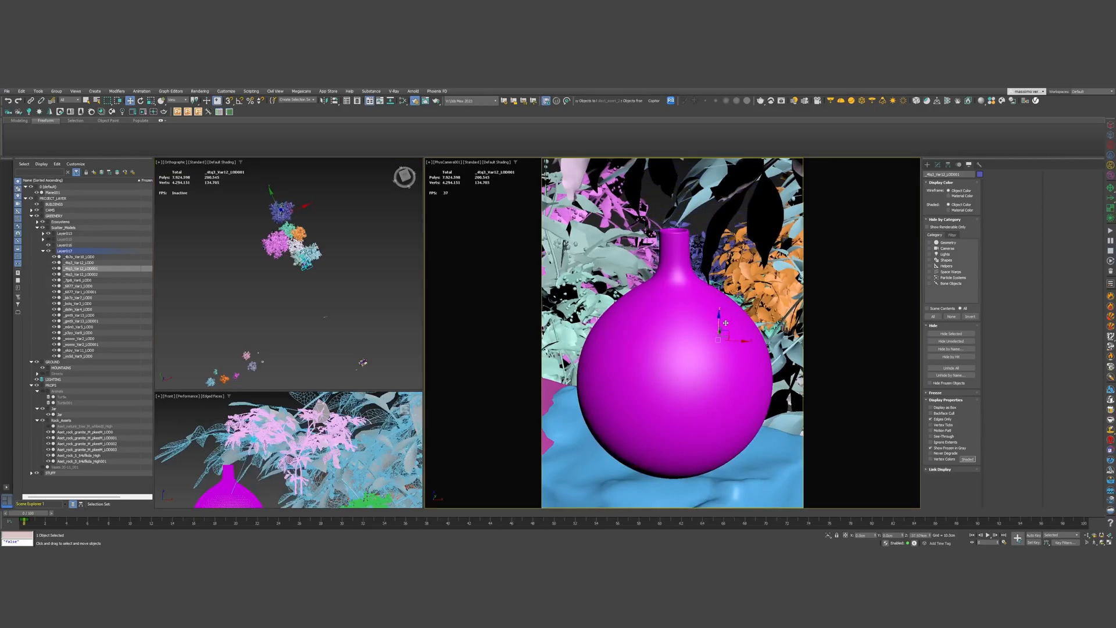
Scale up the dark blue tree and rotate it to fill the background gap beside the jar's neck
key("r")
left_click_drag(726, 335, 732, 323)
right_click(329, 200)
key("e")
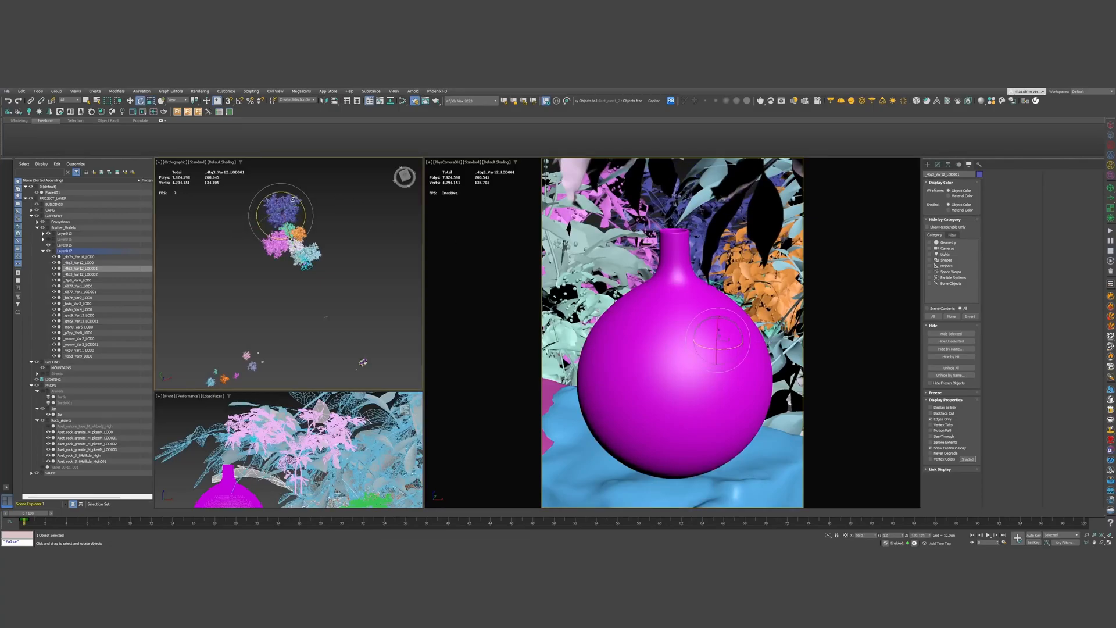
left_click_drag(247, 182, 284, 192)
scroll(294, 225, "up", 2)
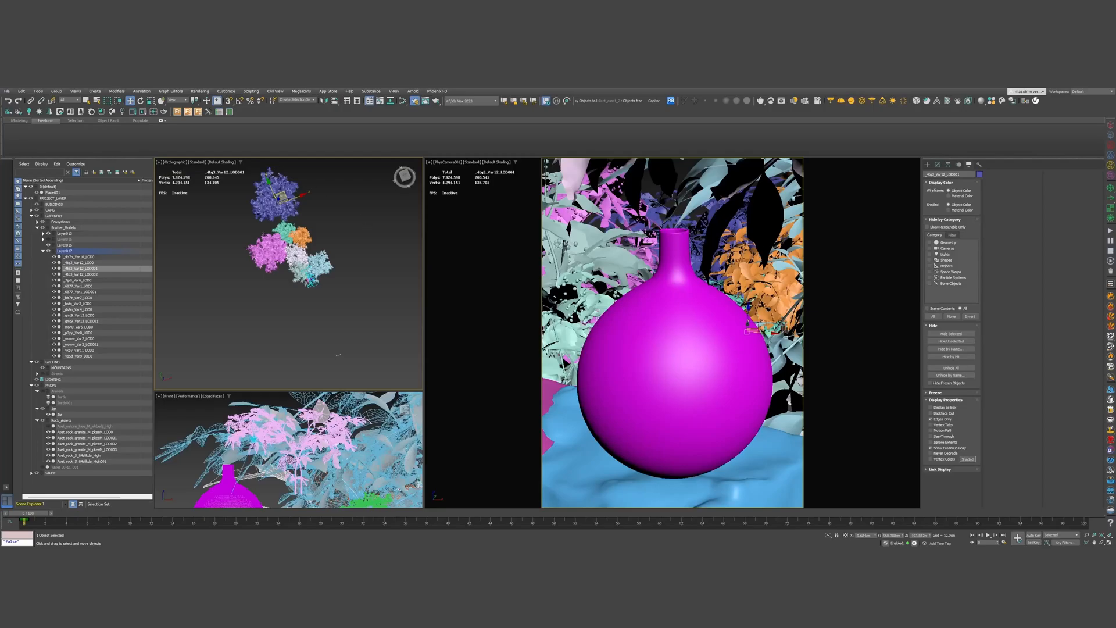
Select the small magenta plant and the grey plant together among the unplaced models
scroll(350, 280, "up", 10)
middle_click_drag(356, 317, 240, 295)
scroll(240, 295, "up", 3)
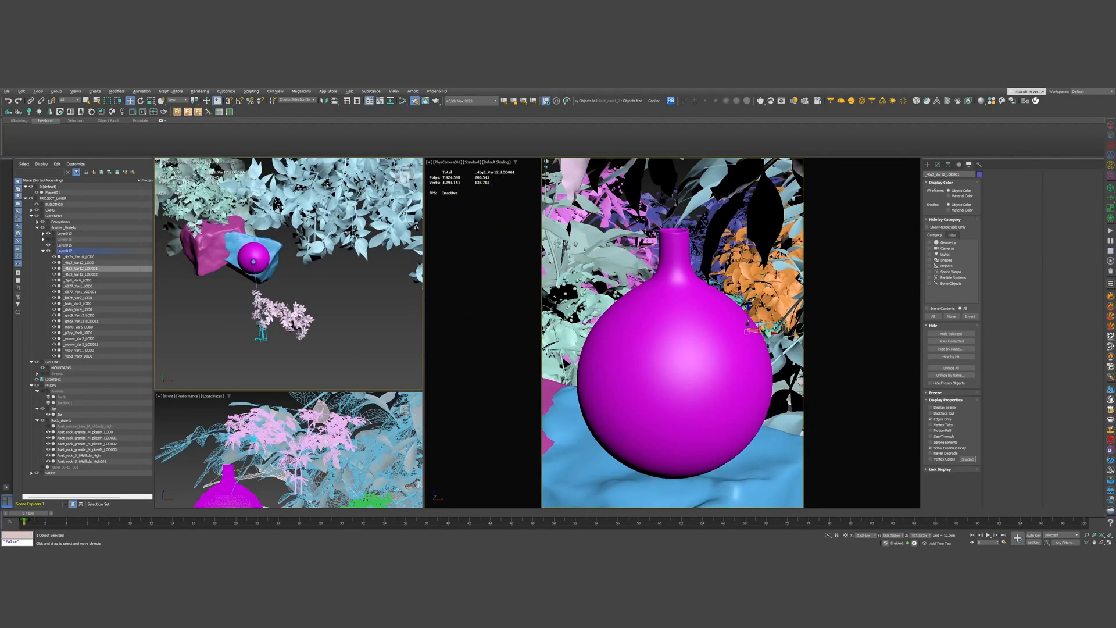
scroll(243, 322, "down", 10)
scroll(206, 341, "up", 4)
middle_click_drag(215, 344, 313, 305, "alt")
middle_click_drag(308, 346, 277, 345, "alt")
left_click(314, 323)
scroll(347, 314, "down", 4)
left_click(281, 310, "ctrl")
scroll(316, 314, "down", 4)
scroll(323, 334, "down", 5)
scroll(350, 304, "up", 7)
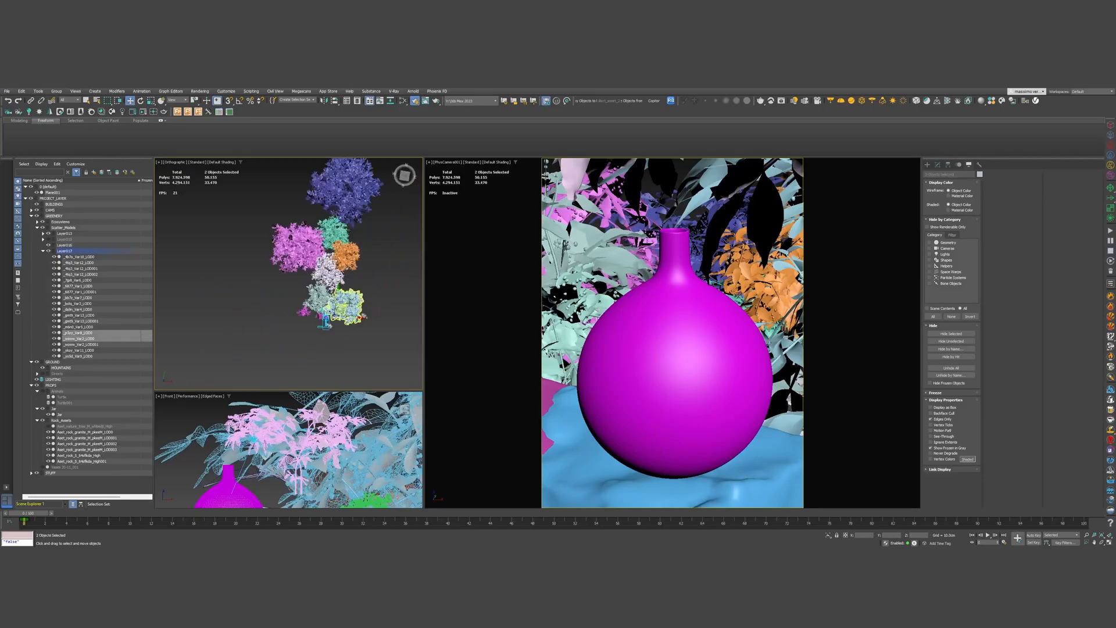
Move the selected magenta and grey plants close to the jar arrangement and clear the selection
middle_click_drag(349, 305, 371, 274, "alt")
left_click_drag(316, 318, 353, 318)
middle_click_drag(301, 354, 330, 364, "alt")
left_click_drag(378, 317, 374, 369)
middle_click_drag(349, 364, 368, 321)
left_click(350, 366)
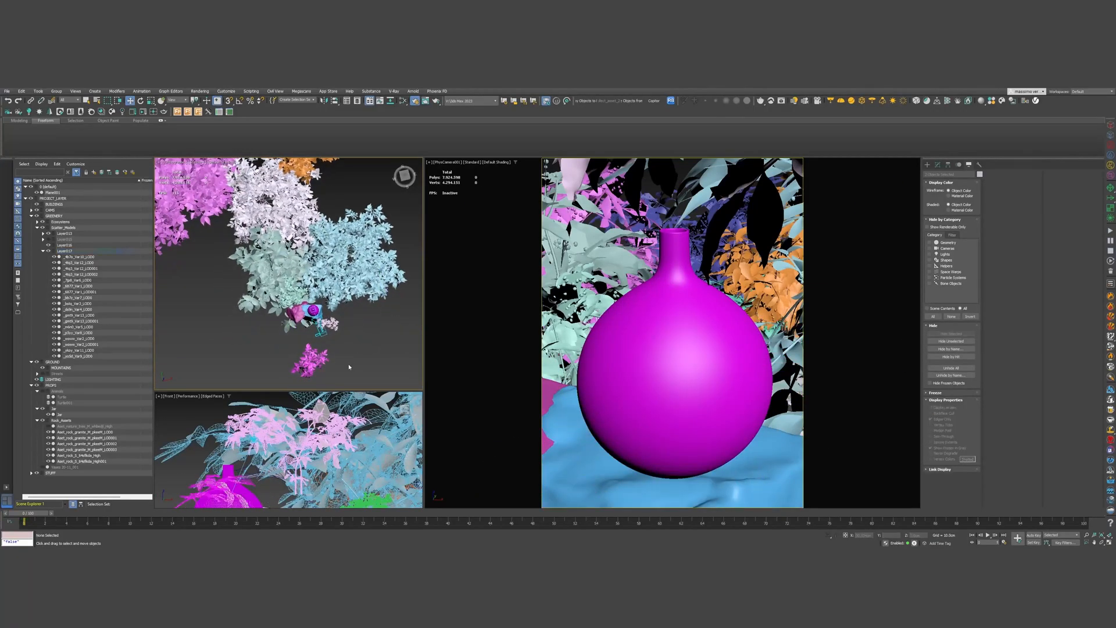
Move the magenta plant in front of the jar and scale it down
left_click(311, 361)
left_click_drag(321, 354, 321, 313)
scroll(321, 312, "up", 4)
scroll(321, 313, "up", 6)
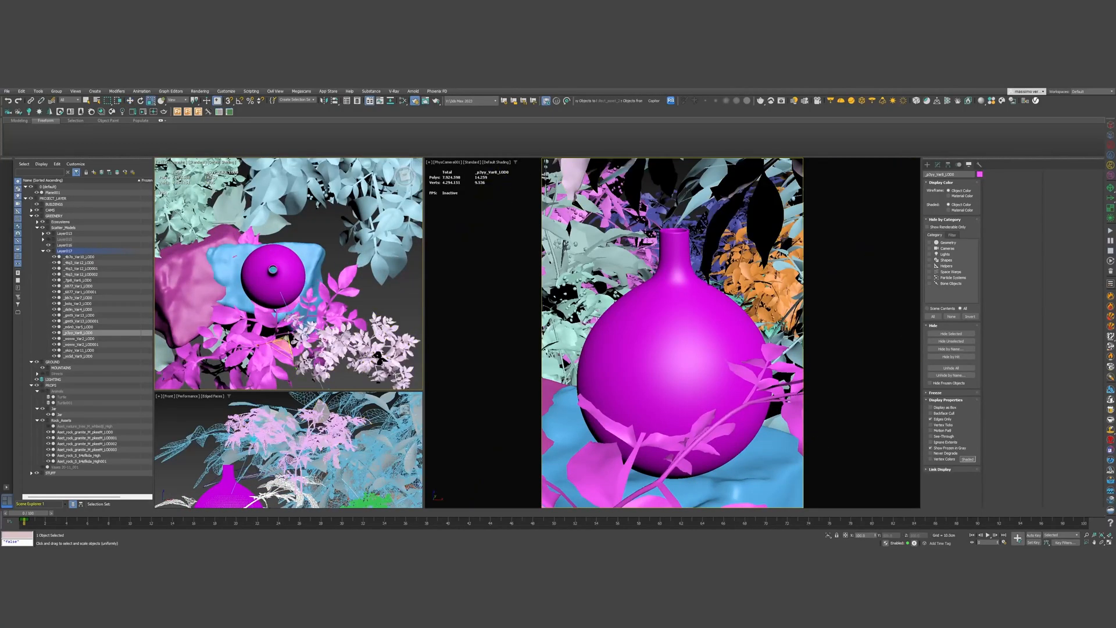
key("r")
left_click_drag(276, 379, 268, 420)
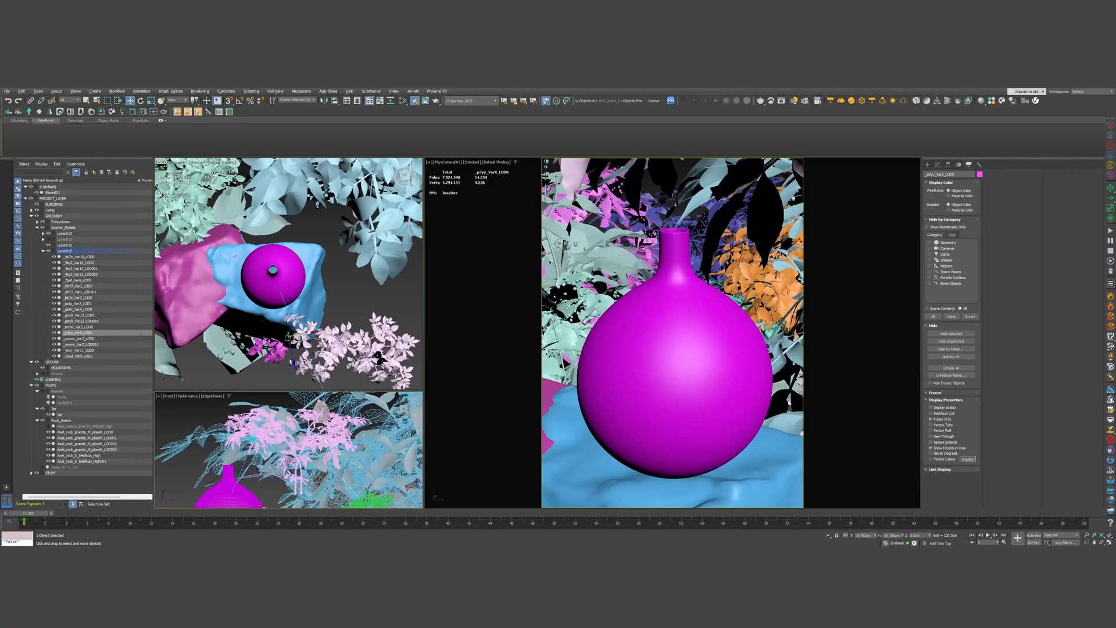
Raise the magenta plant into the lower foreground of the camera view and refine its position before the jar
middle_click_drag(289, 372, 293, 329, "alt")
scroll(293, 328, "down", 3)
key("w")
left_click_drag(287, 314, 290, 277)
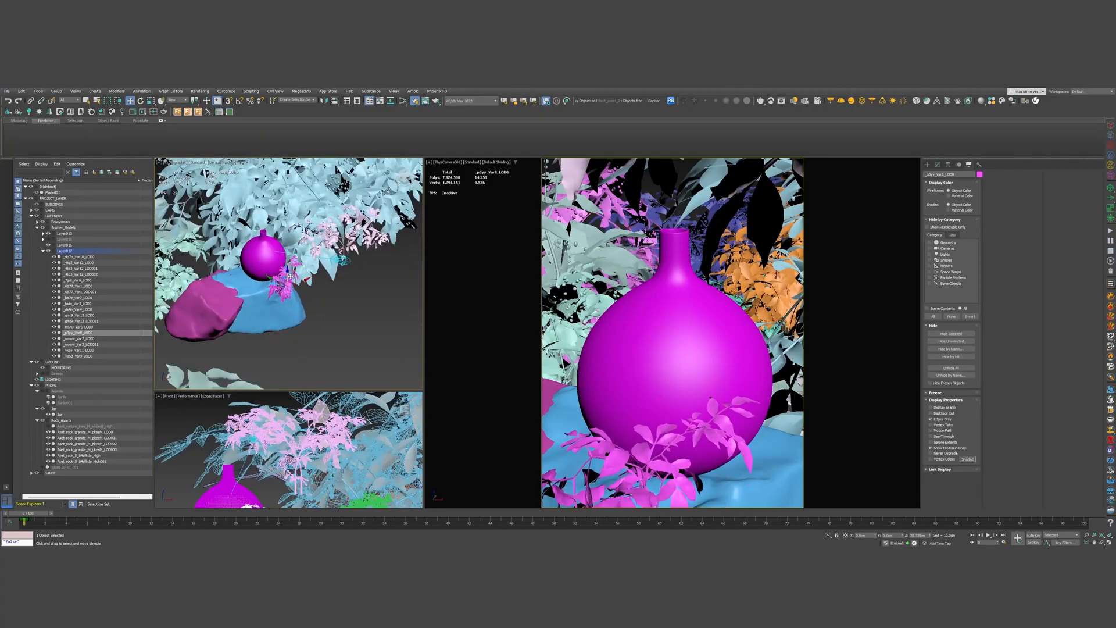
middle_click_drag(290, 278, 279, 297, "alt")
left_click_drag(305, 267, 301, 277)
middle_click(317, 451)
key("z")
left_click_drag(305, 477, 305, 454)
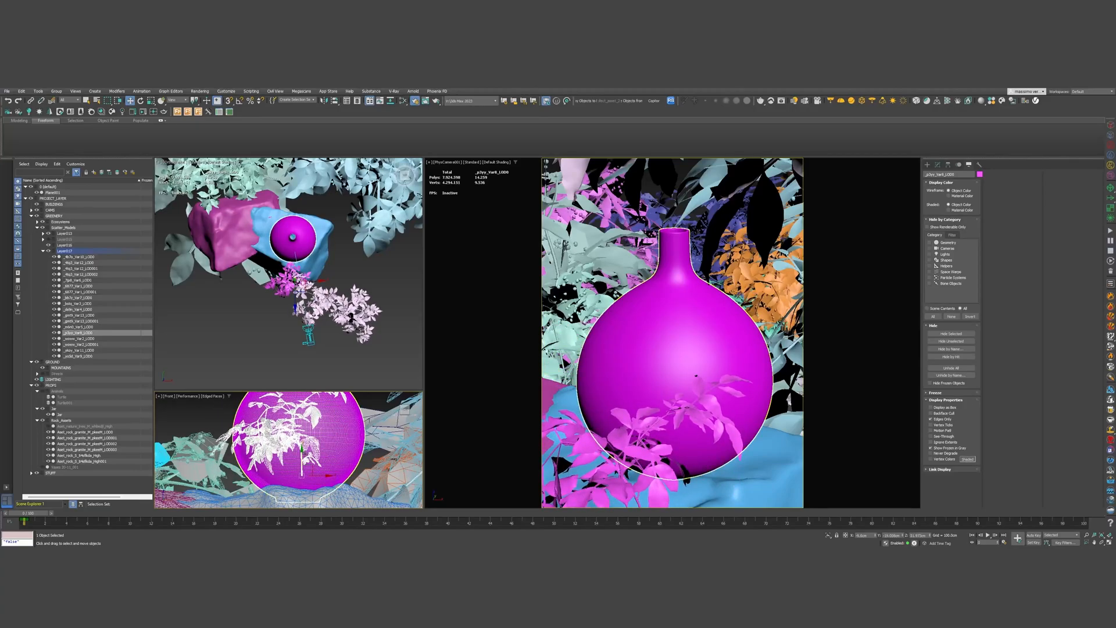
Rotate the magenta plant and shift it toward the lower right of the jar in the camera view
middle_click_drag(324, 351, 322, 351)
key("e")
mouse_move(282, 302)
left_mouse_down()
mouse_move(387, 336)
mouse_move(281, 320)
left_mouse_up()
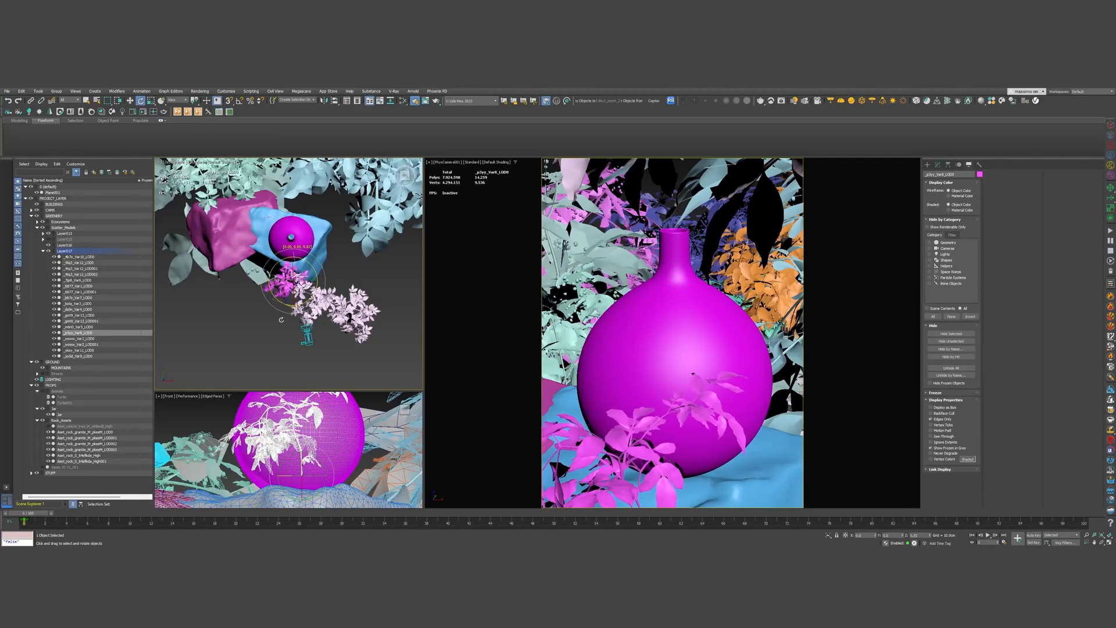
scroll(292, 283, "up", 2)
left_click_drag(301, 272, 307, 301)
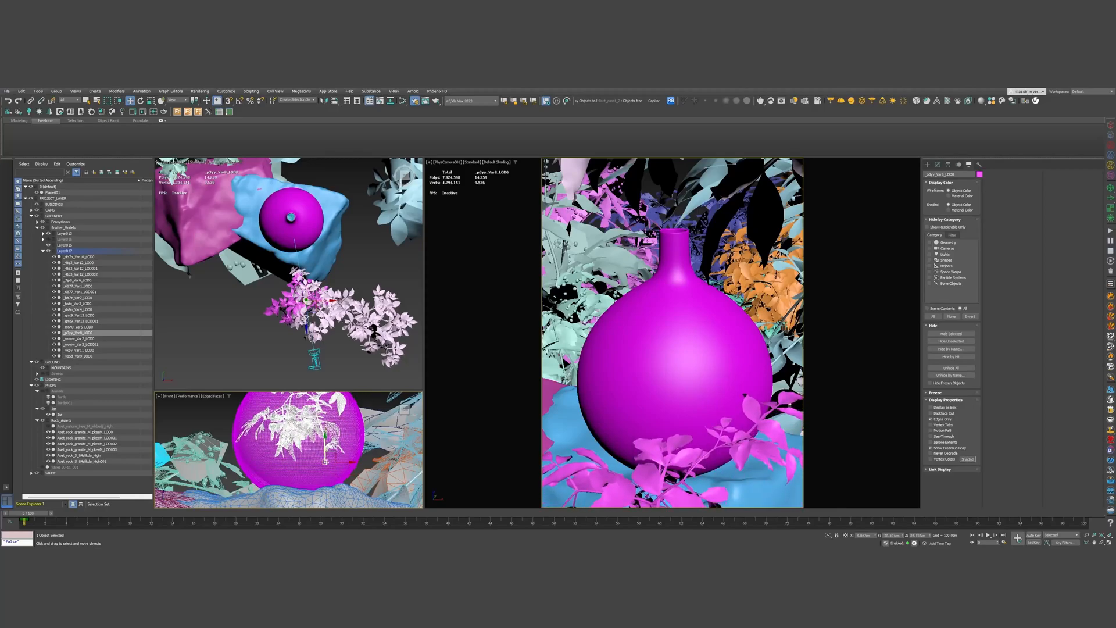
left_click_drag(345, 463, 360, 431)
key("w")
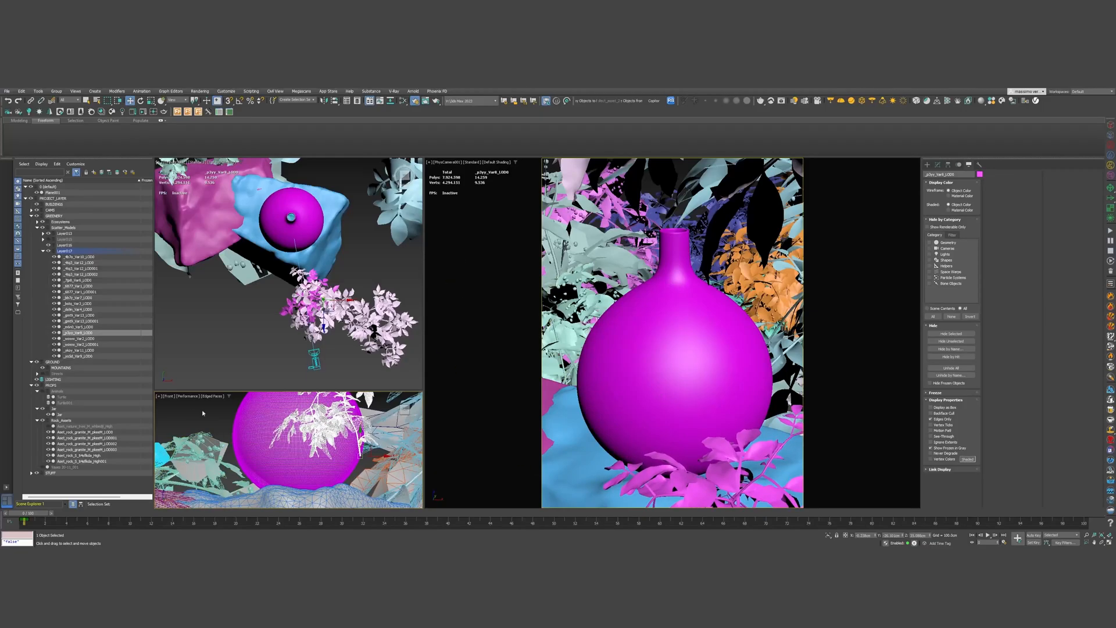
Select the grey plant and move it in front of the jar near the magenta plant
scroll(297, 332, "down", 5)
left_click(327, 329)
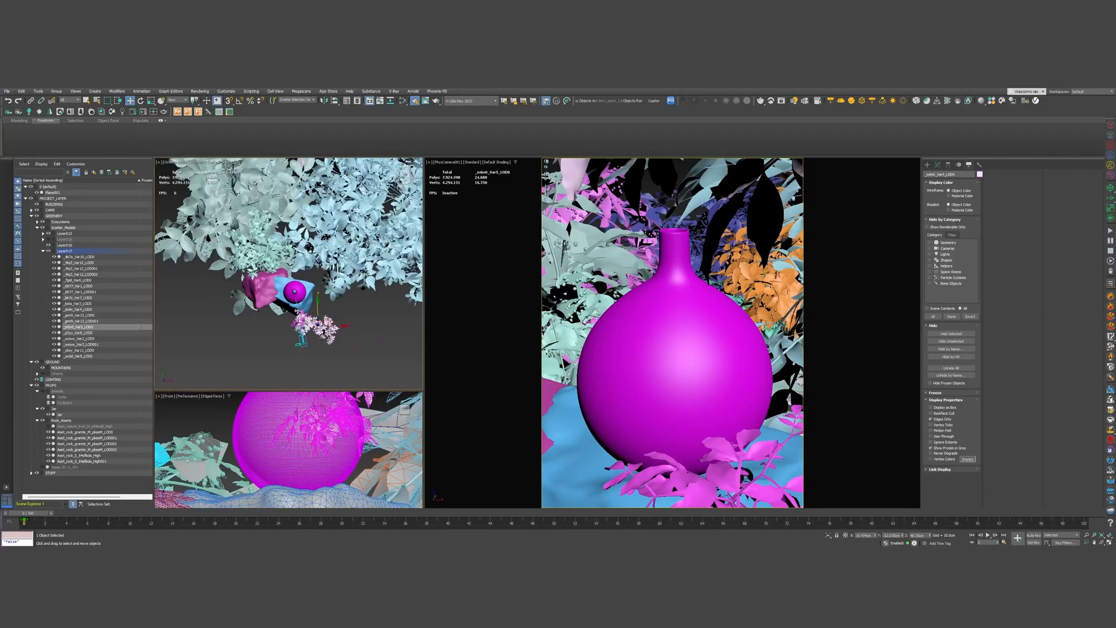
scroll(322, 333, "down", 2)
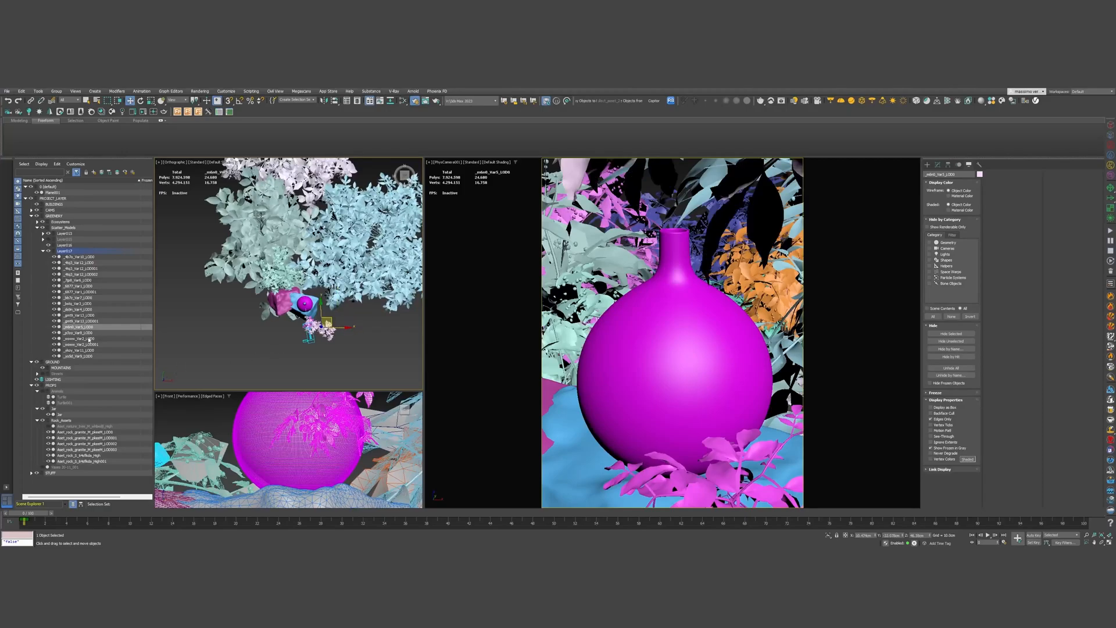
scroll(186, 337, "down", 3)
middle_click_drag(290, 338, 348, 362)
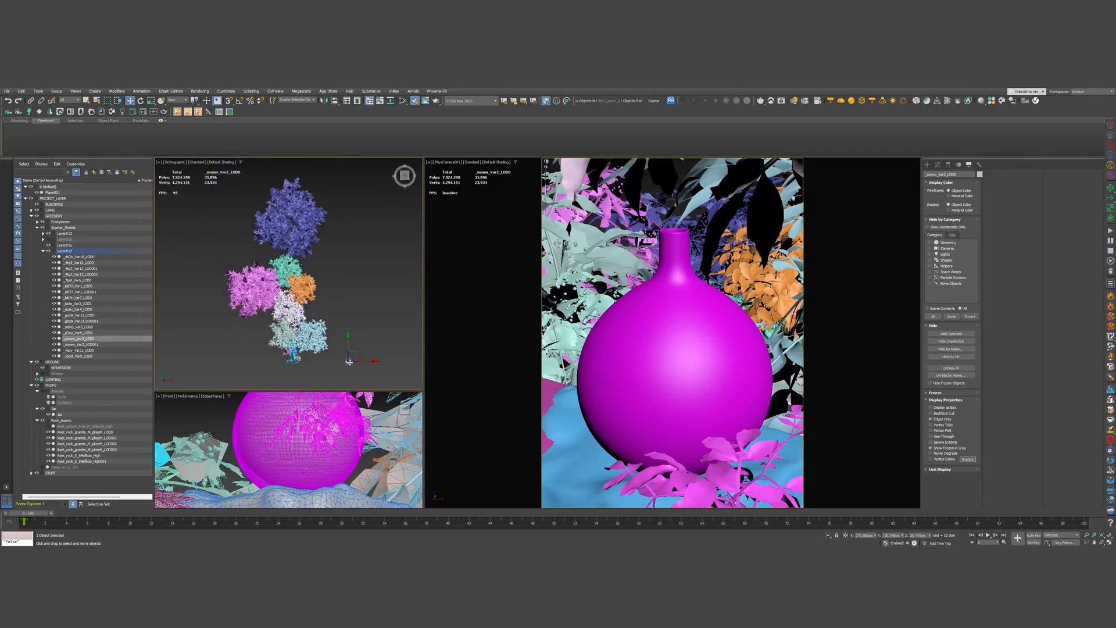
left_click_drag(354, 352, 300, 345)
Scale down the grey plant and reposition it beside the magenta plant in front of the jar
scroll(301, 349, "up", 9)
middle_click_drag(236, 379, 323, 313)
scroll(300, 337, "up", 3)
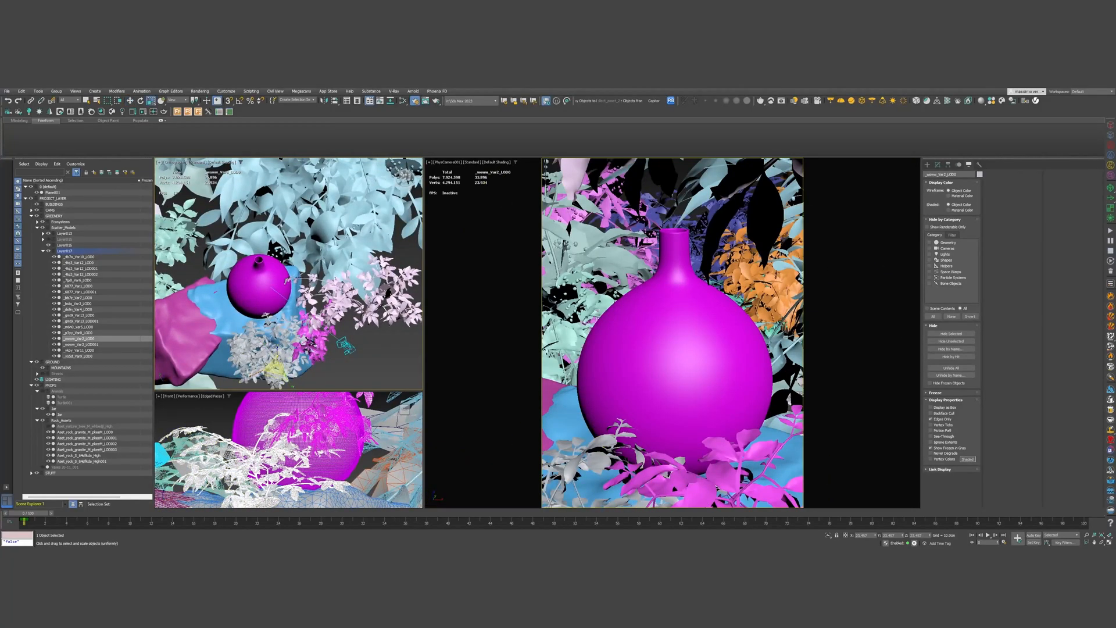
left_click_drag(278, 365, 312, 387)
middle_click_drag(274, 347, 263, 328, "alt")
left_click_drag(307, 284, 282, 349)
key("r")
key("w")
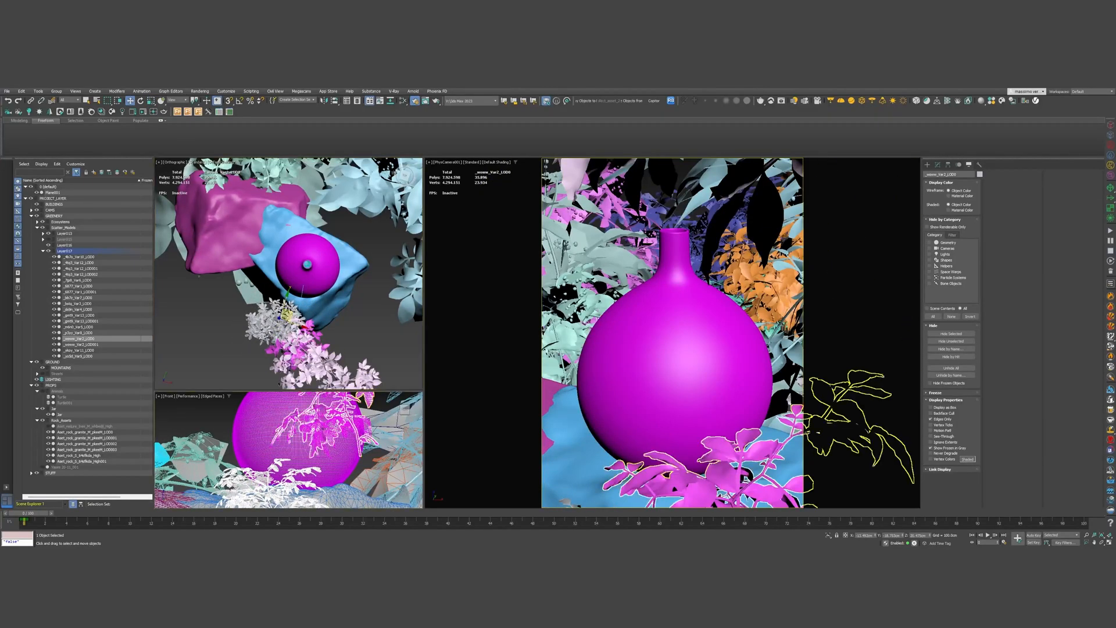
Raise the grey plant and move it to the lower-left foreground of the camera view
middle_click_drag(282, 456, 301, 400)
left_click_drag(294, 472, 298, 408)
scroll(279, 256, "up", 2)
middle_click_drag(278, 250, 270, 282, "alt")
left_click_drag(299, 330, 218, 303)
mouse_move(291, 350)
left_mouse_down()
mouse_move(300, 361)
mouse_move(282, 343)
left_mouse_up()
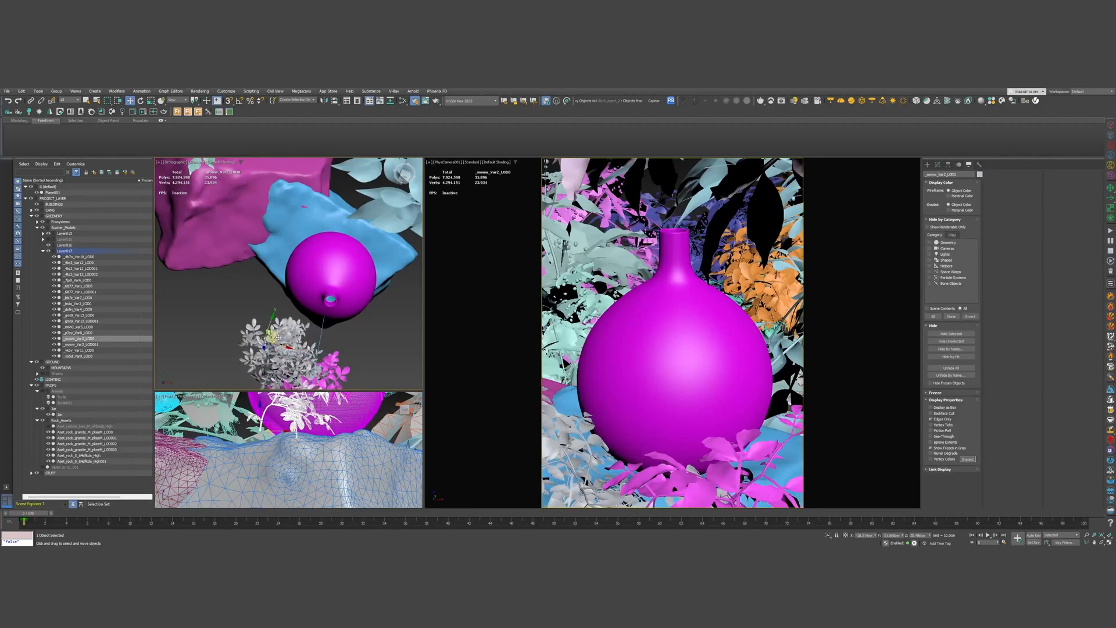
Clone the grey plant to the other side of the magenta plant and rotate the copy
mouse_move(309, 344)
left_mouse_down("shift")
mouse_move(371, 318)
mouse_move(347, 351)
mouse_move(367, 370)
left_mouse_up("shift")
left_click(558, 344)
key("e")
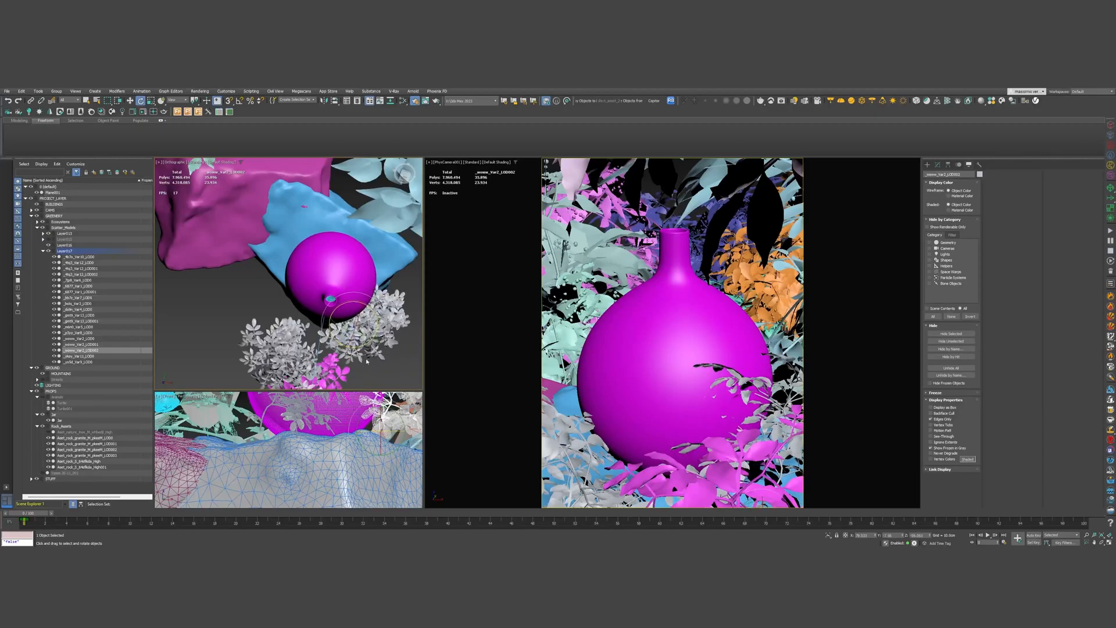
mouse_move(365, 321)
left_mouse_down()
mouse_move(355, 359)
mouse_move(333, 351)
mouse_move(371, 363)
left_mouse_up()
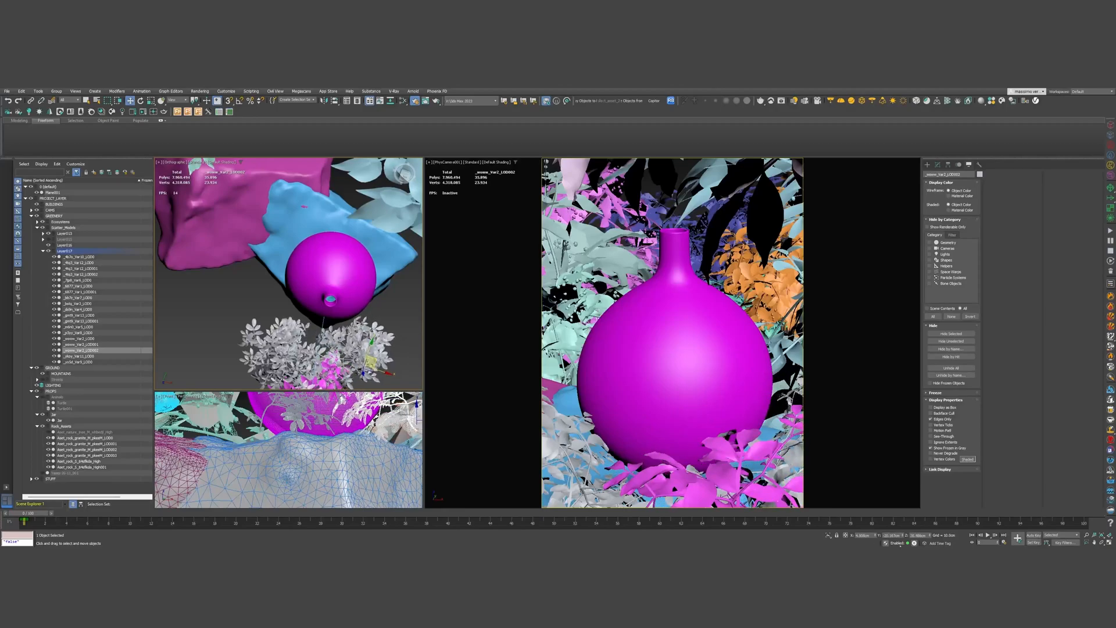
Raise the copied grey plant behind the magenta leaves and rotate it slightly
middle_click(333, 466)
key("z")
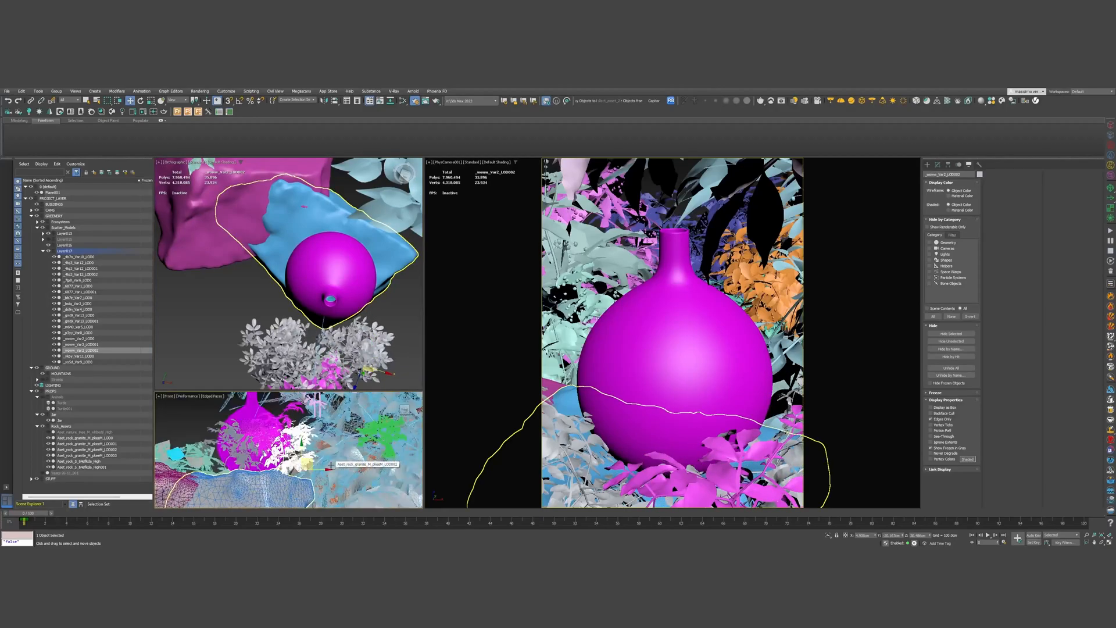
mouse_move(302, 449)
left_mouse_down()
mouse_move(302, 422)
mouse_move(302, 441)
left_mouse_up()
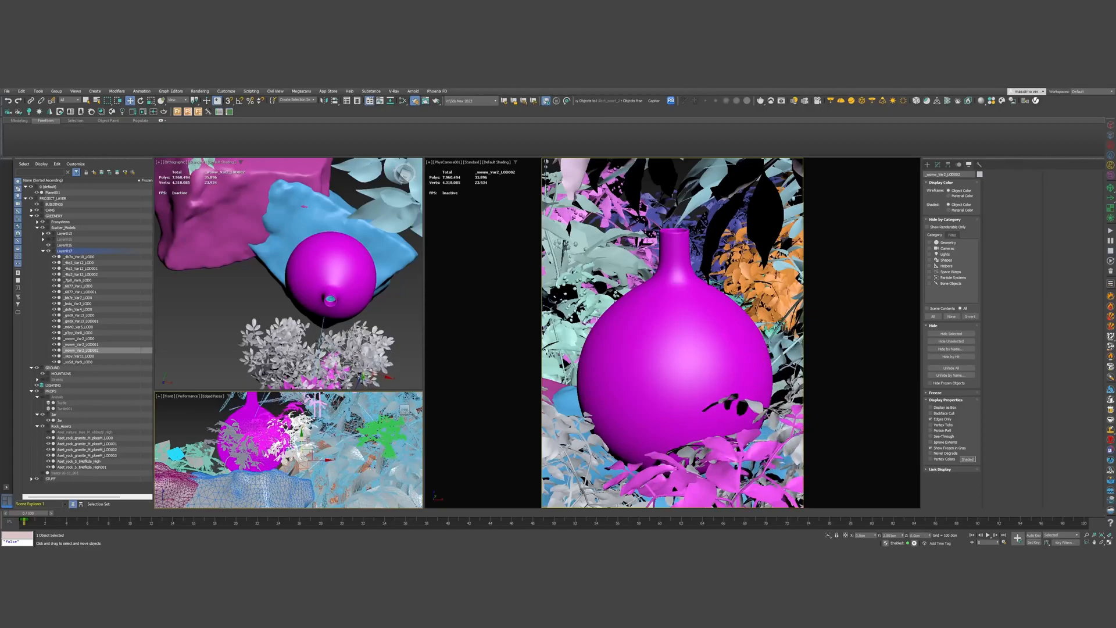
middle_click(336, 341)
key("e")
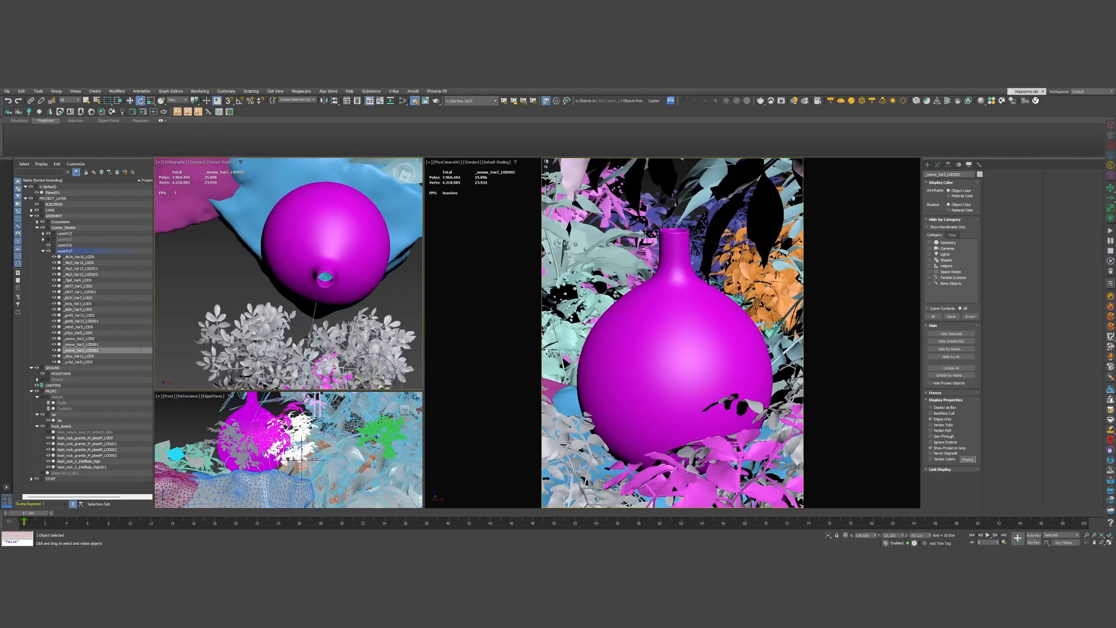
left_click_drag(369, 343, 362, 349)
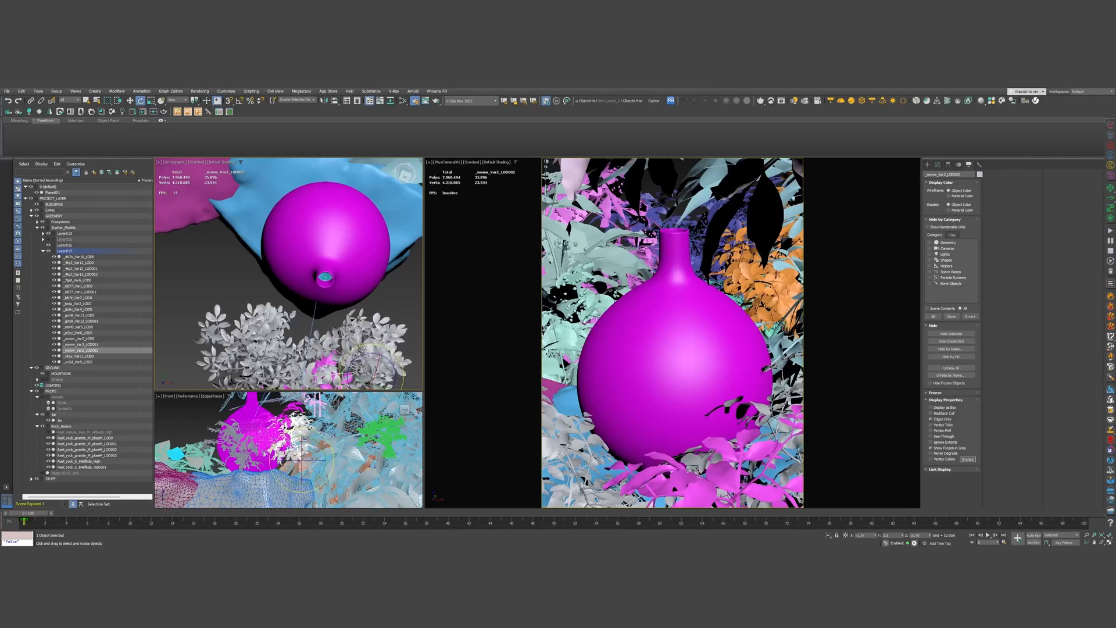
Lower the copied grey plant so its leaves clear the jar's body in the camera view
key("w")
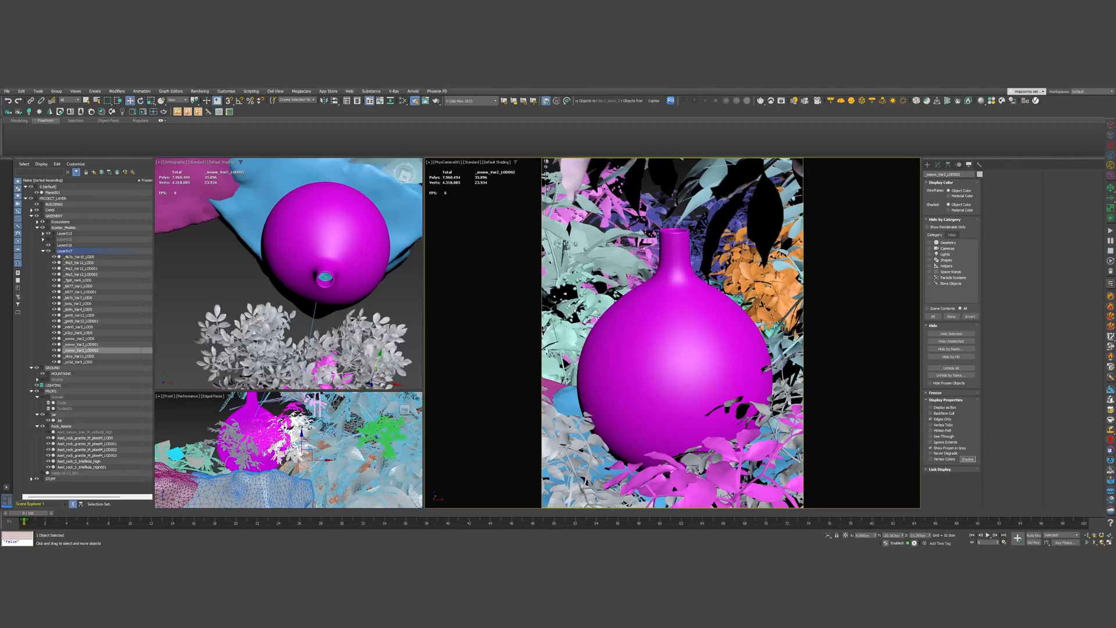
right_click(295, 440)
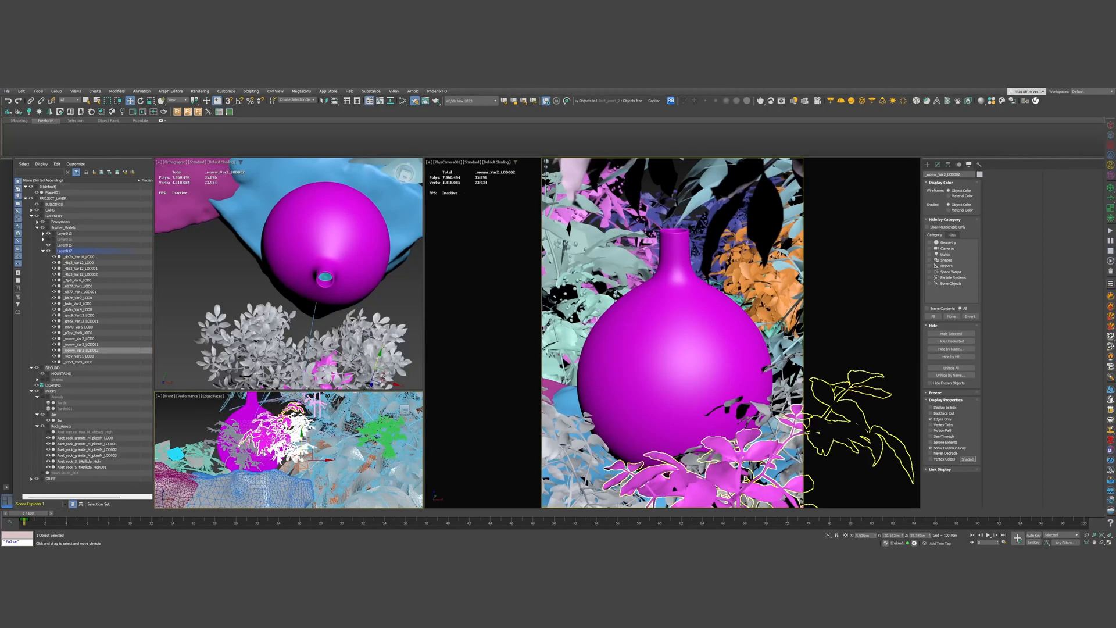
left_click_drag(301, 445, 301, 450)
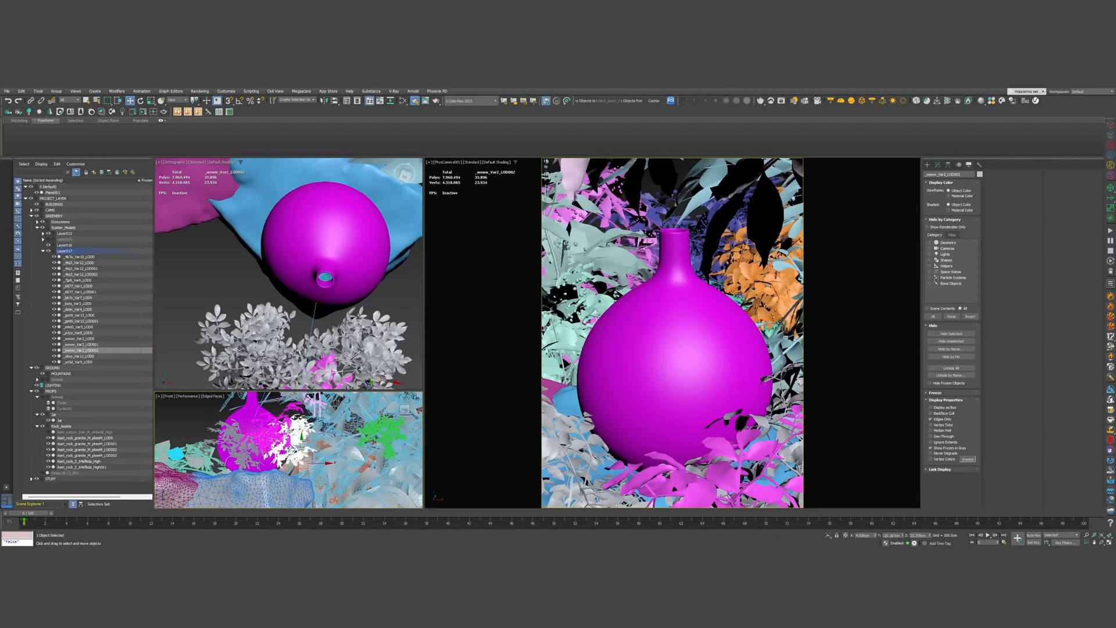
Clone the light-blue tree beside the jar toward the camera side of the scene
scroll(301, 326, "down", 10)
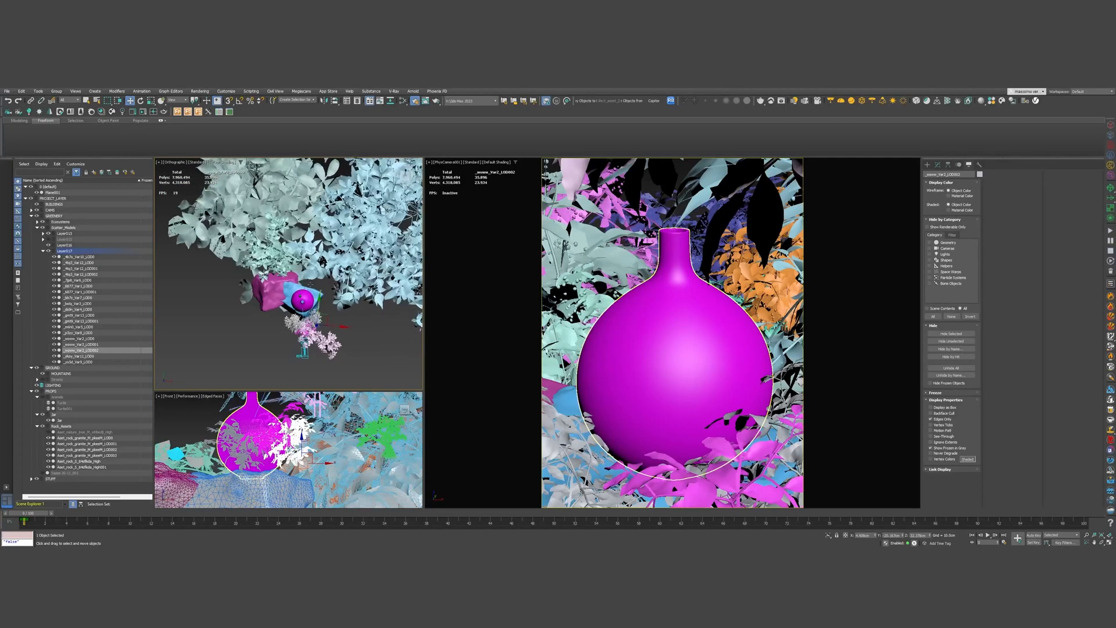
scroll(301, 326, "down", 8)
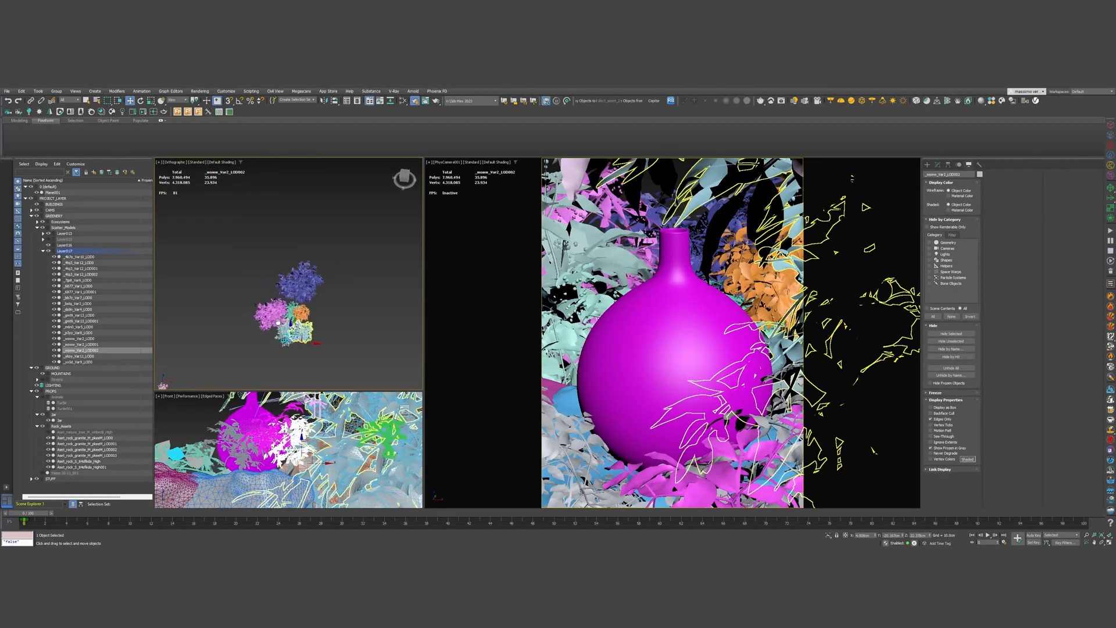
scroll(299, 323, "up", 15)
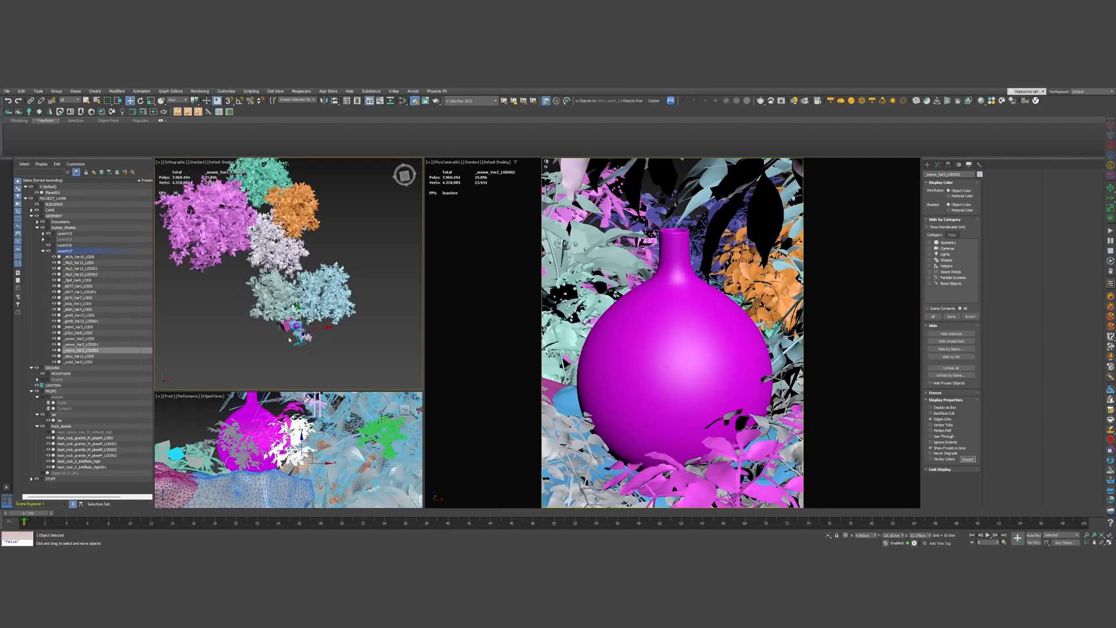
middle_click_drag(297, 319, 251, 300, "alt")
scroll(271, 297, "down", 12)
left_click(328, 288)
scroll(328, 288, "down", 5)
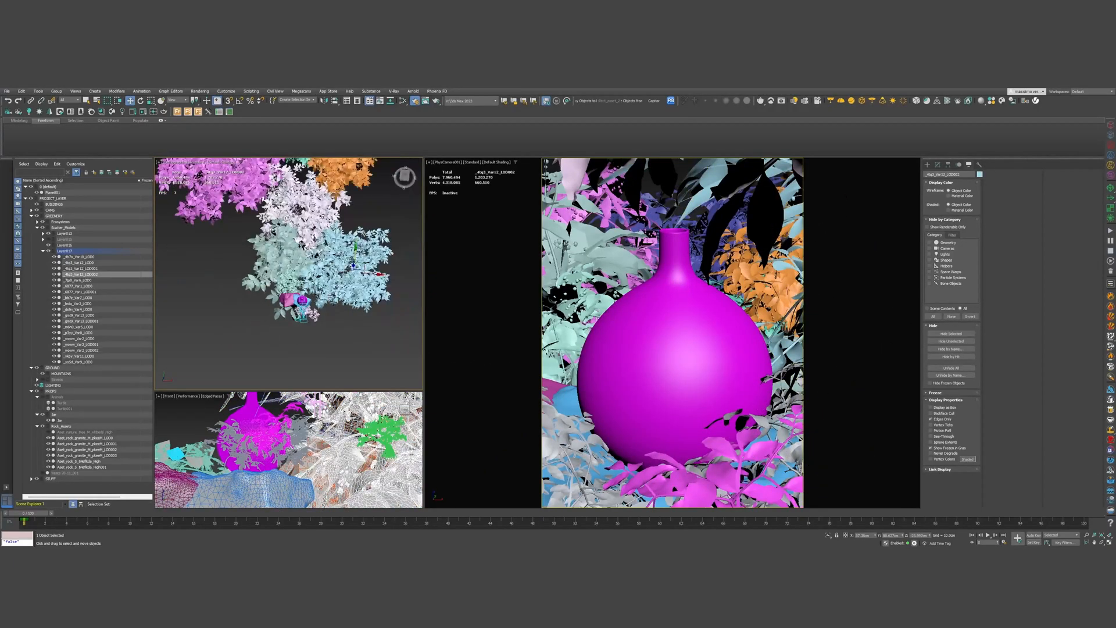
left_click_drag(359, 305, 342, 318, "shift")
left_click(564, 345)
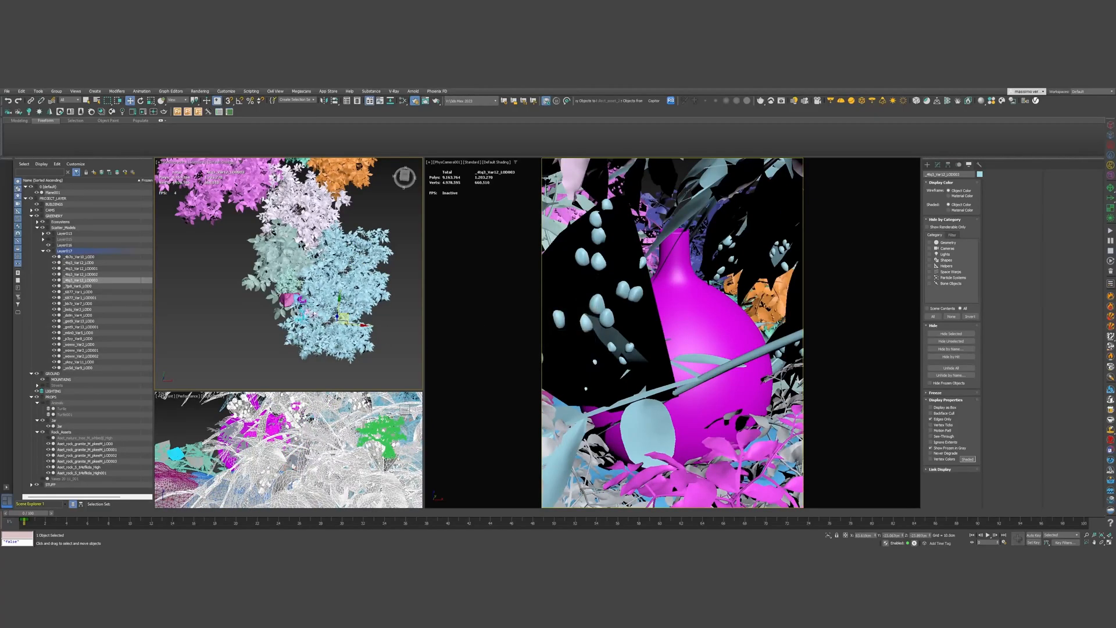
Scale the cloned light-blue tree down and reposition it beside the jar, raising it in the front view
left_click_drag(341, 327, 325, 387)
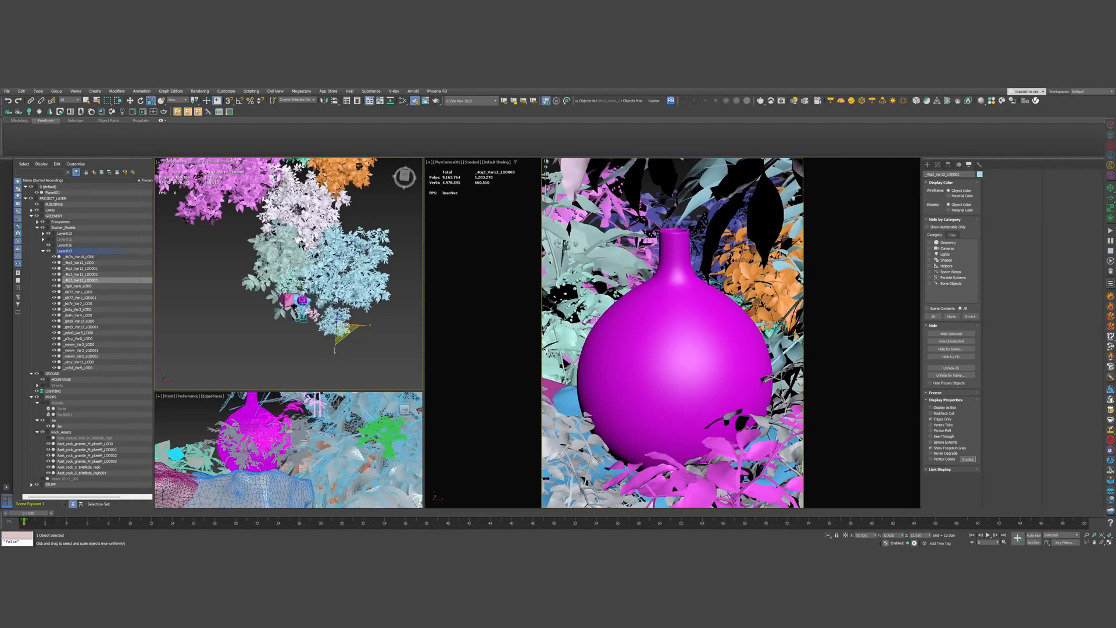
left_click_drag(349, 316, 348, 314)
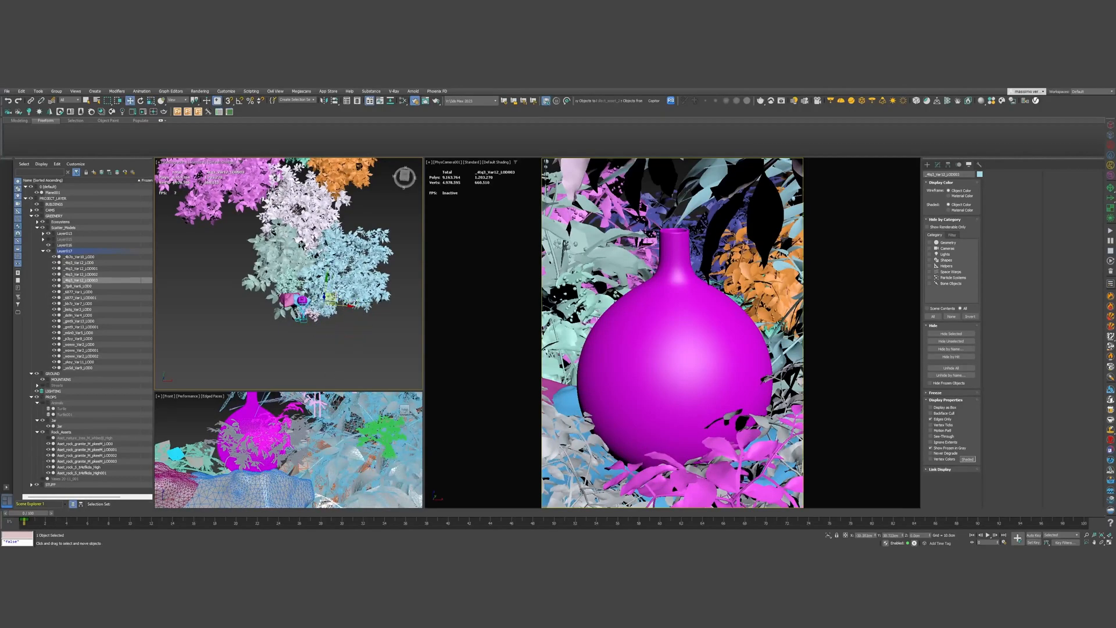
middle_click(323, 497)
key("z")
left_click_drag(290, 476, 290, 415)
scroll(312, 308, "up", 10)
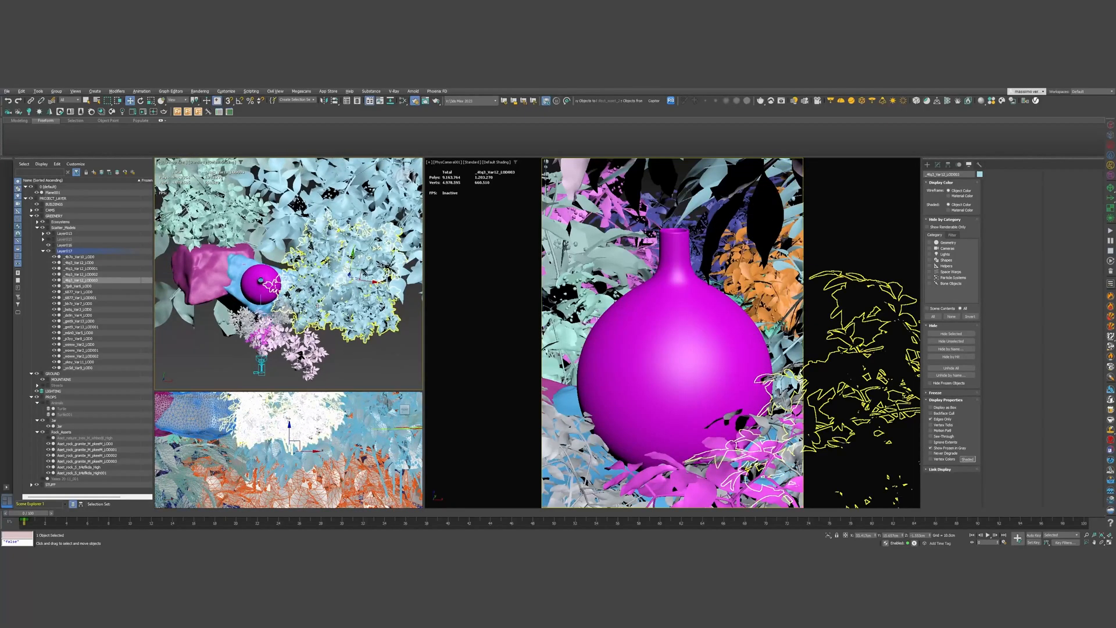
Move the small light-blue tree closer to the camera and raise it beside the jar
left_click_drag(359, 263, 359, 296)
right_click(329, 446)
middle_click_drag(330, 446, 321, 489)
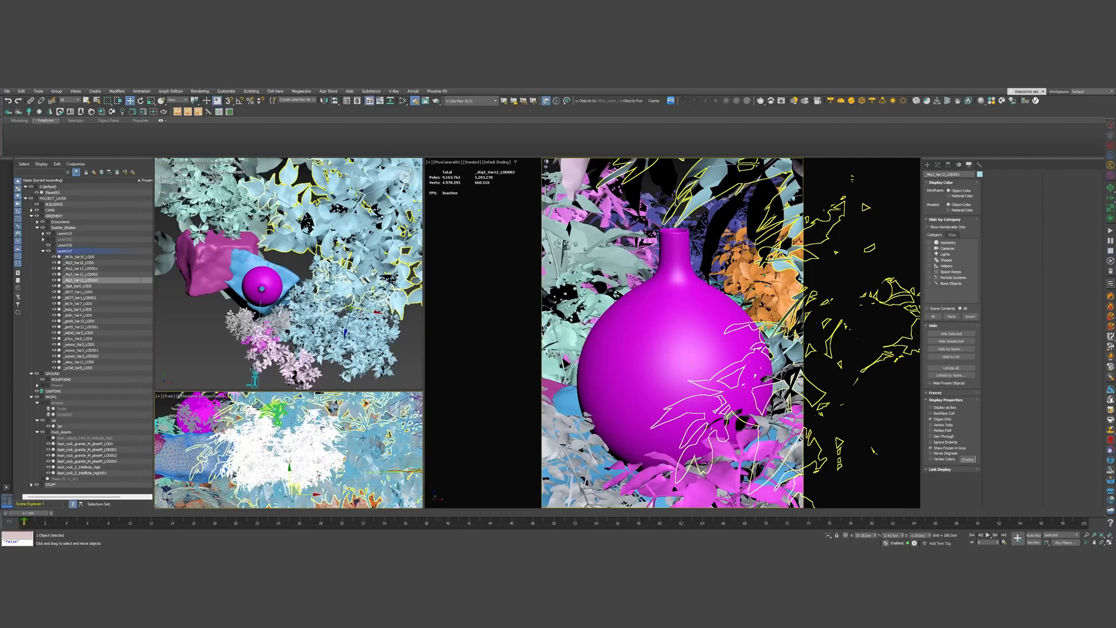
left_click_drag(295, 476, 294, 428)
Clone the small light-blue tree to the opposite side of the jar and rotate the copy
scroll(251, 305, "down", 3)
middle_click_drag(336, 317, 355, 344)
mouse_move(271, 336)
left_mouse_down("shift")
mouse_move(223, 338)
mouse_move(204, 314)
left_mouse_up("shift")
left_click(563, 345)
key("e")
mouse_move(204, 315)
left_mouse_down()
mouse_move(215, 317)
mouse_move(195, 314)
mouse_move(189, 283)
mouse_move(206, 320)
left_mouse_up()
Adjust the height of the copied light-blue tree beside the magenta rock, lowering it and raising it slightly
key("r")
middle_click_drag(187, 447, 322, 474)
left_click_drag(279, 477, 279, 502)
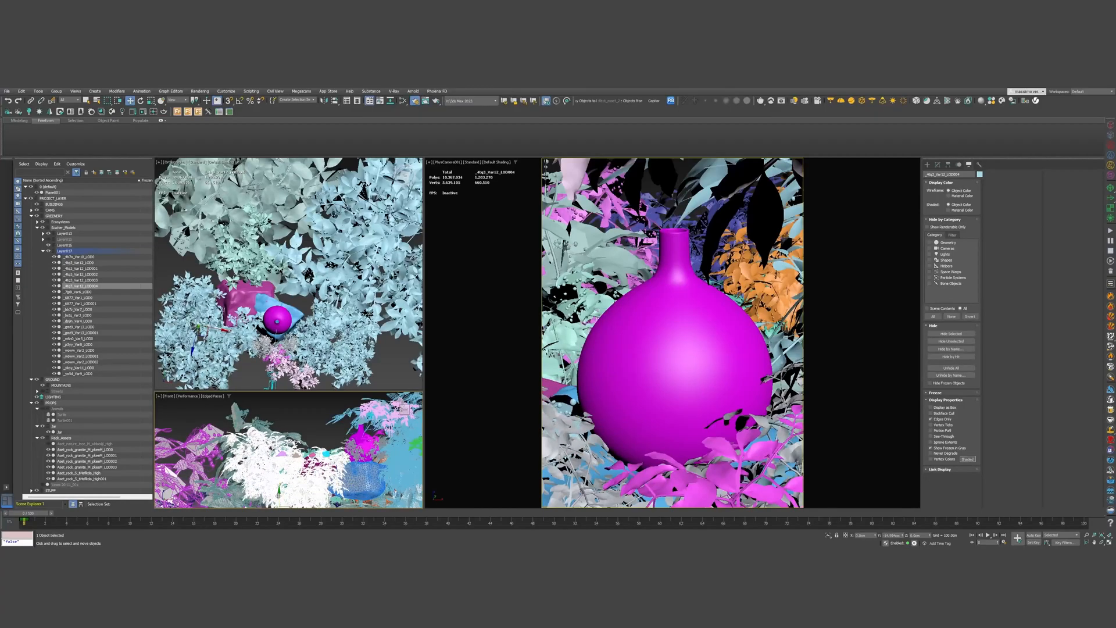
scroll(246, 357, "up", 4)
scroll(247, 356, "down", 2)
middle_click_drag(251, 349, 189, 284, "alt")
scroll(279, 314, "up", 3)
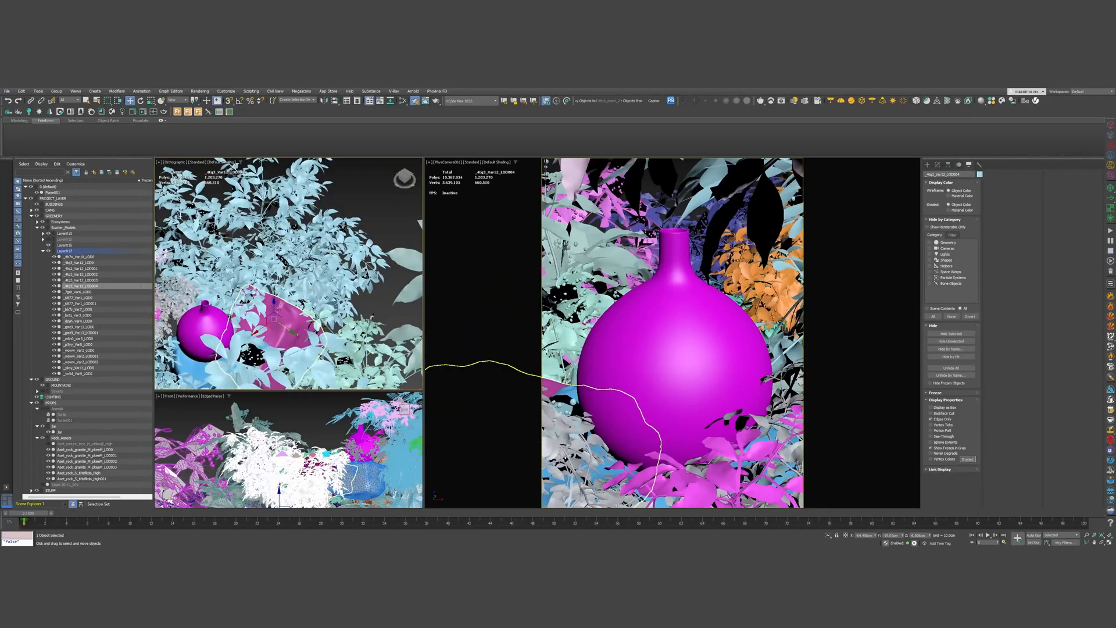
left_click_drag(270, 301, 270, 279)
middle_click_drag(267, 288, 285, 218, "alt")
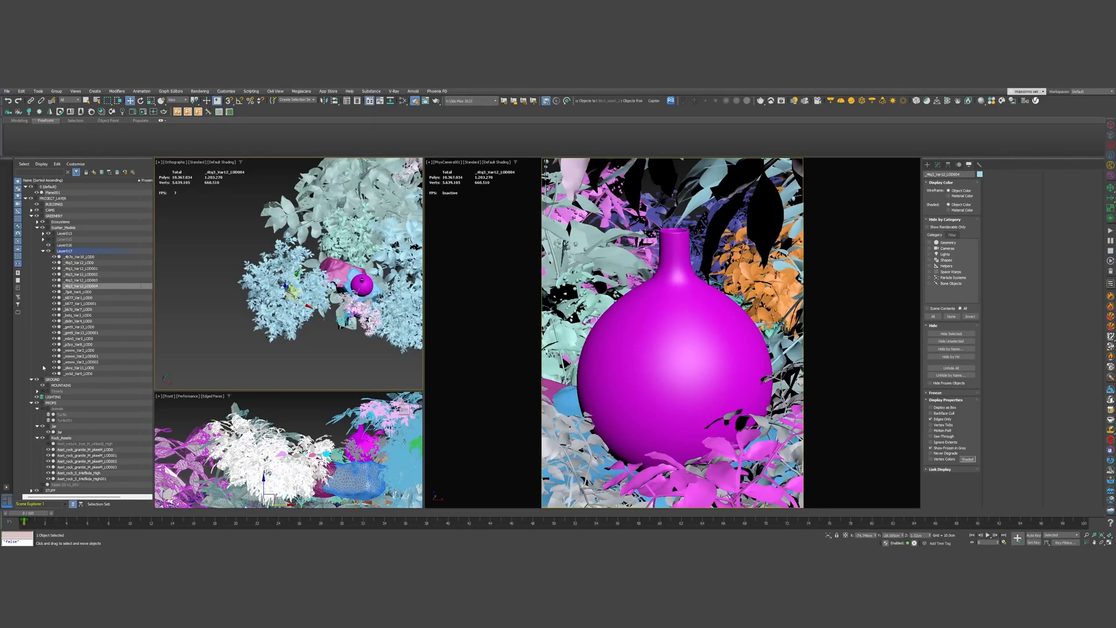
Scale up the copied light-blue tree beside the magenta rock
middle_click_drag(227, 276, 255, 251, "alt")
key("r")
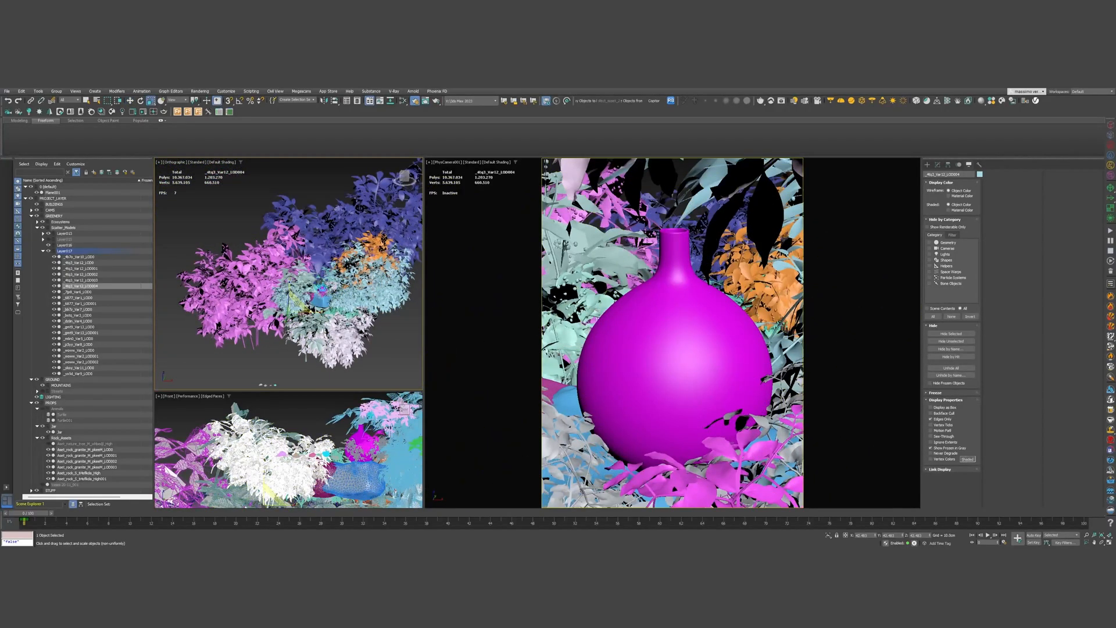
left_click_drag(294, 298, 293, 256)
middle_click_drag(293, 256, 303, 273, "alt")
Move the enlarged light-blue tree outward, away from the jar and in front of the large magenta tree
key("w")
left_click_drag(322, 274, 279, 190)
middle_click_drag(279, 190, 287, 271, "alt")
left_click_drag(281, 317, 270, 317)
middle_click_drag(284, 307, 239, 324, "alt")
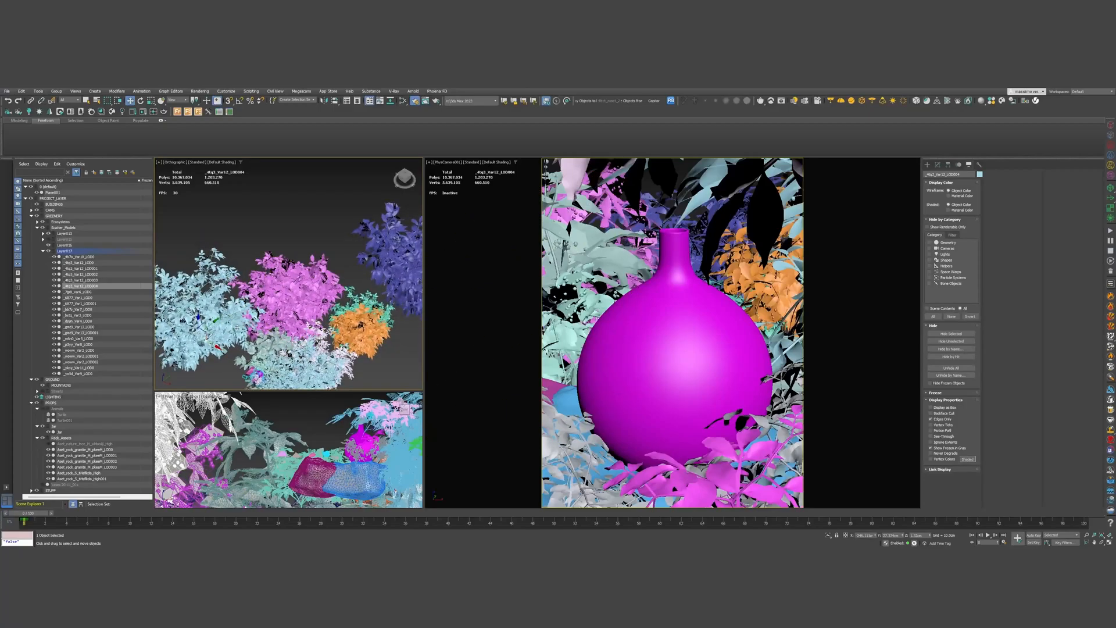
left_click_drag(209, 334, 202, 350)
key("t")
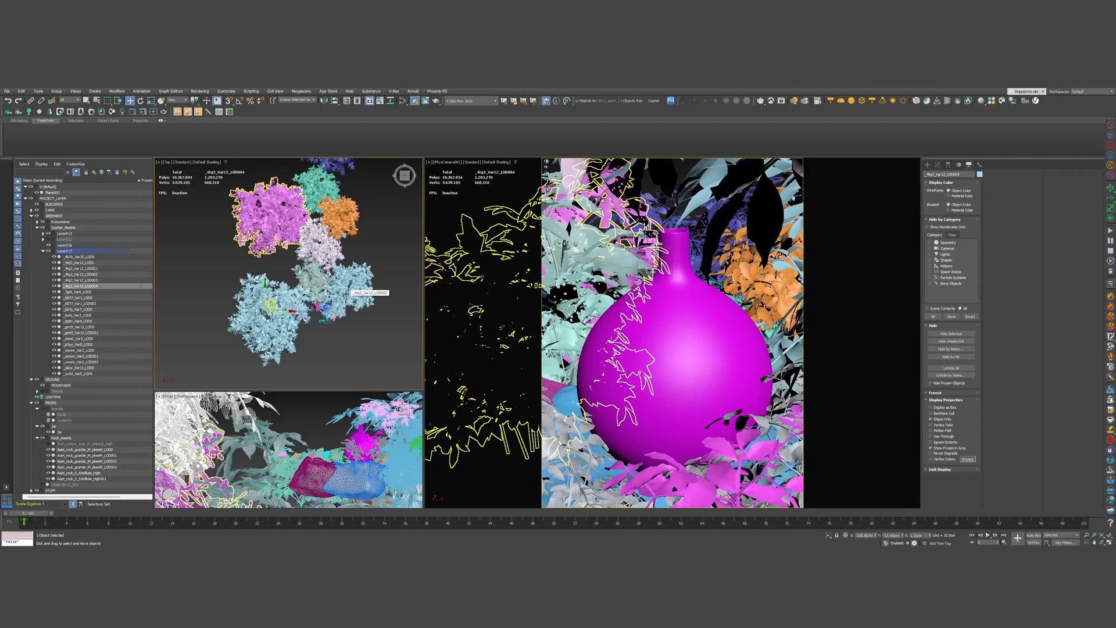
scroll(271, 338, "up", 3)
middle_click_drag(271, 338, 243, 296)
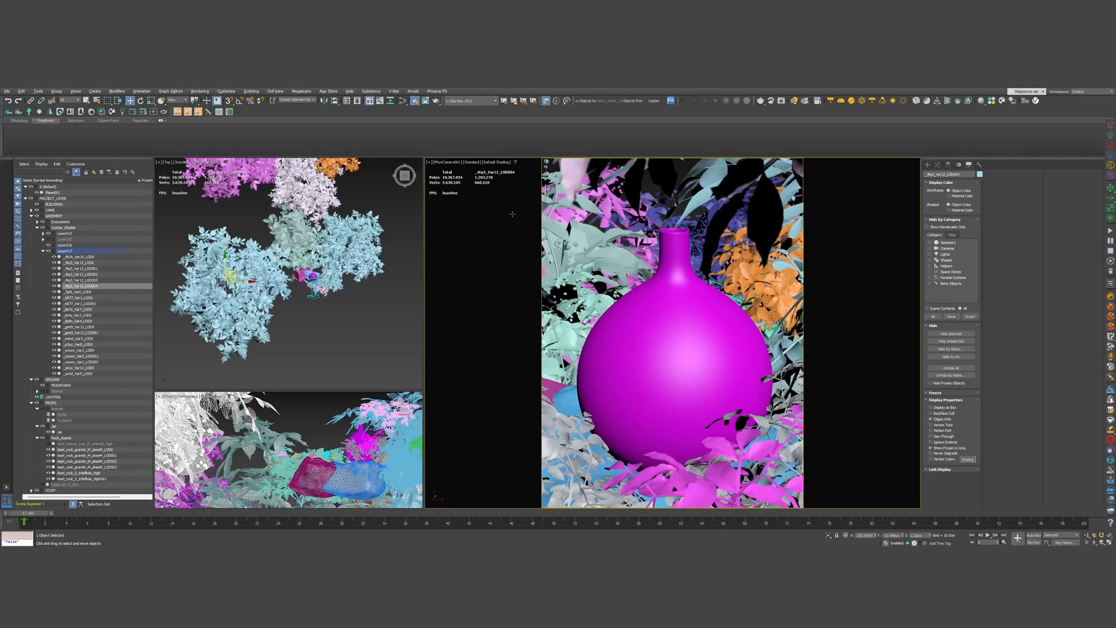
Maximize the physical camera view and save the scene as the incremented version Nvidia_Jar_Tutorial_v01_002
key("alt+w")
left_click(7, 91)
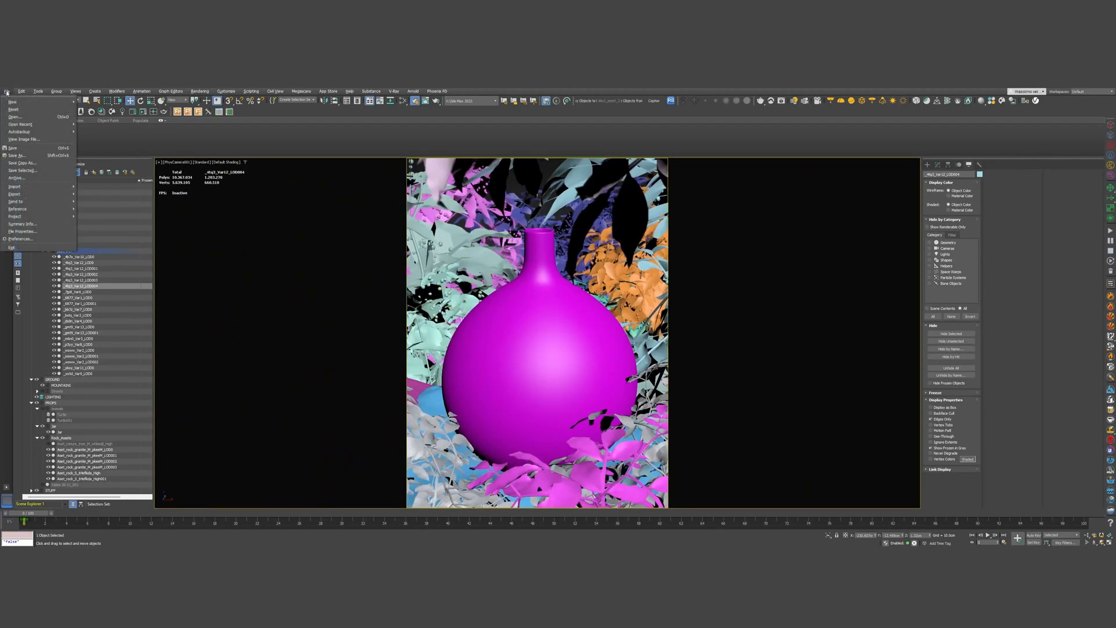
left_click(23, 156)
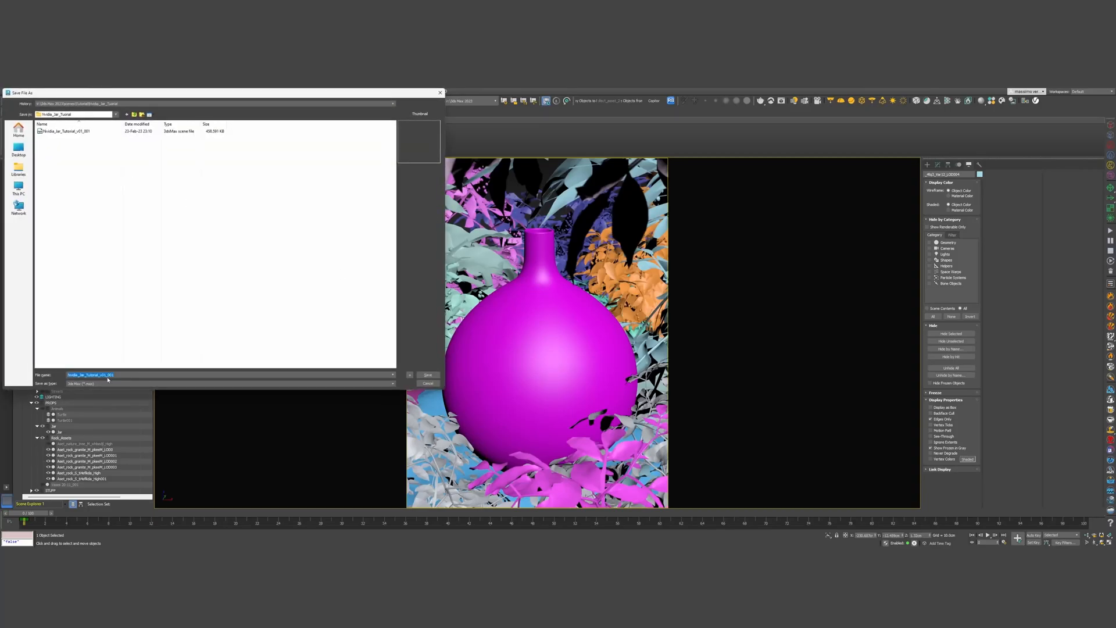
left_click(409, 376)
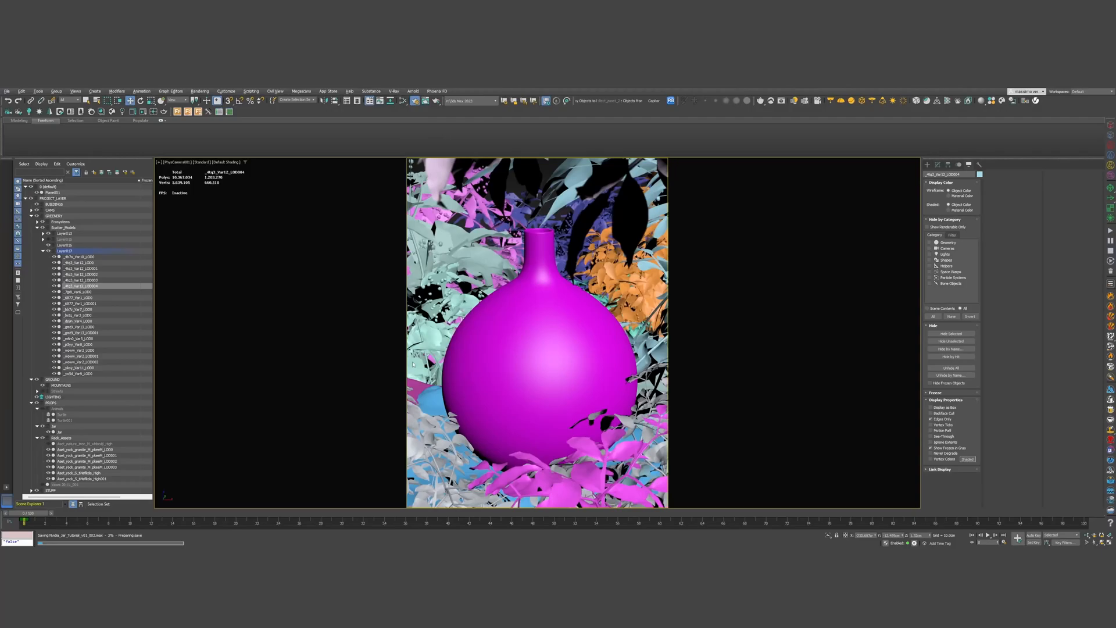